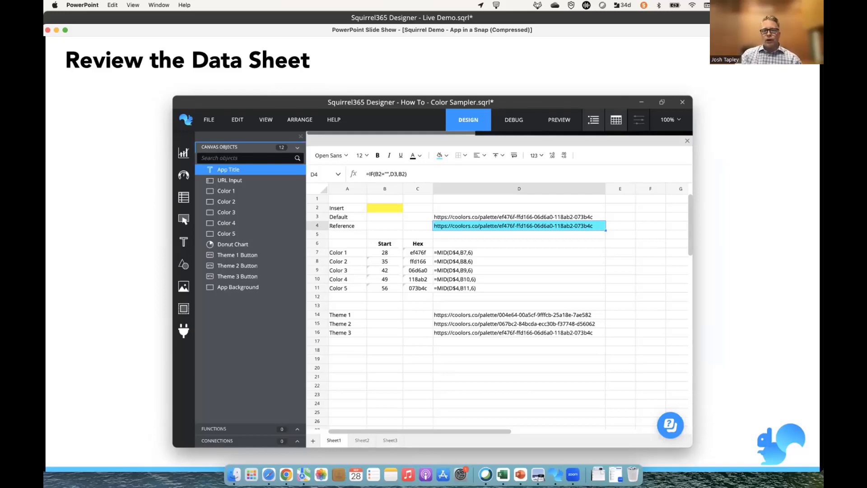
{"action": "key", "text": "Right"}
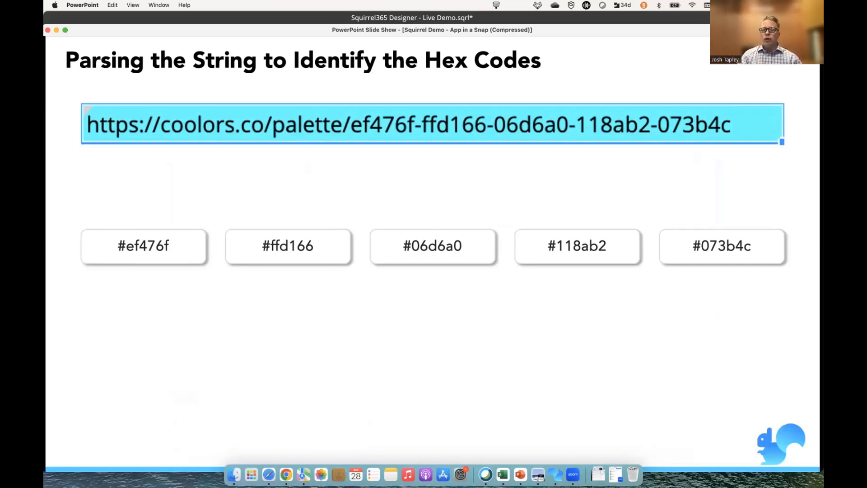
{"action": "key", "text": "Right"}
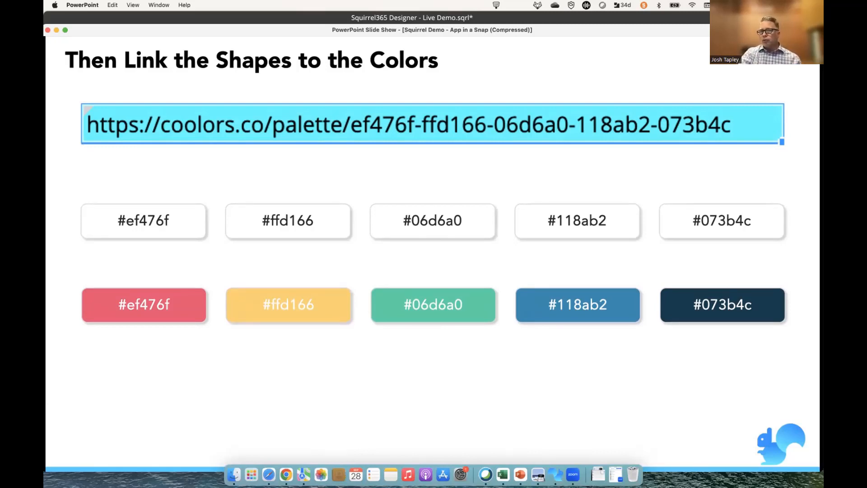
{"action": "key", "text": "Right"}
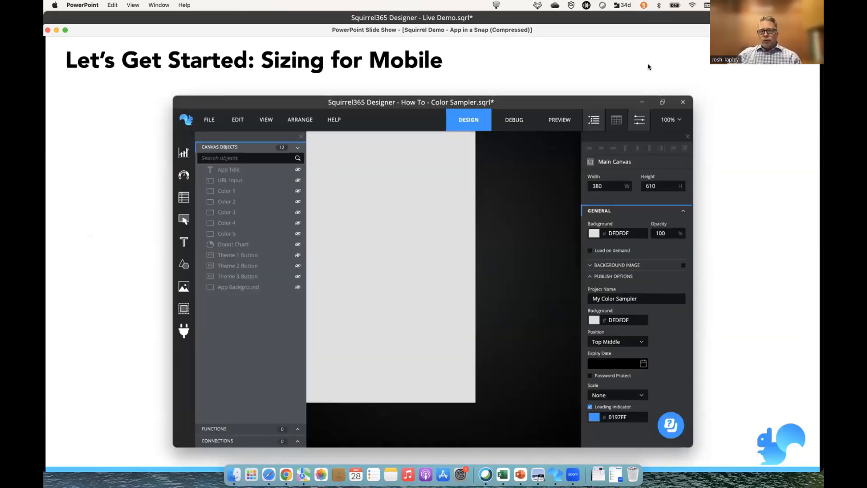
Switch to Squirrel365 Designer, enlarge the canvas area and set the main canvas to 380 wide by 610 high
{"action": "key", "text": "ctrl+Right"}
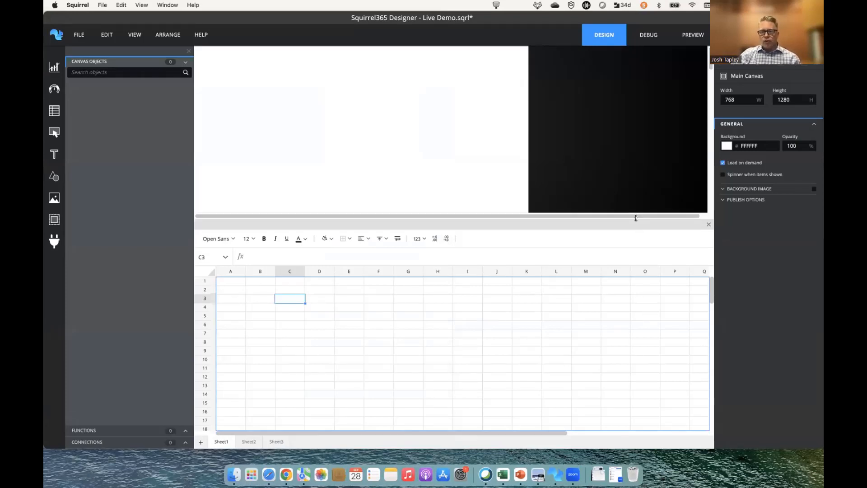
{"action": "left_click_drag", "start_coordinate": [637, 218], "coordinate": [635, 235]}
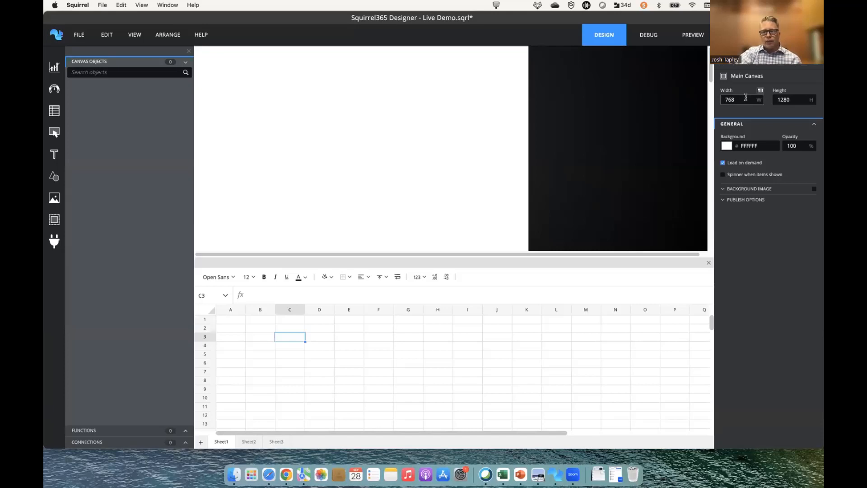
{"action": "left_click", "coordinate": [746, 98]}
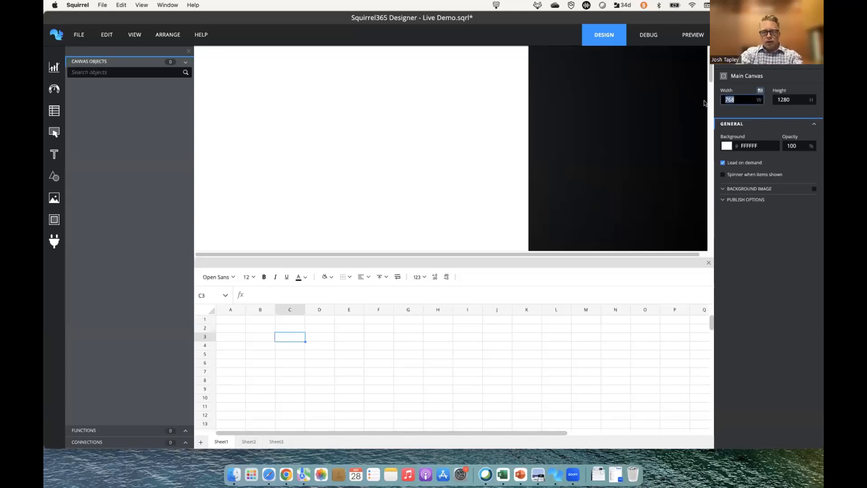
{"action": "type", "text": "380"}
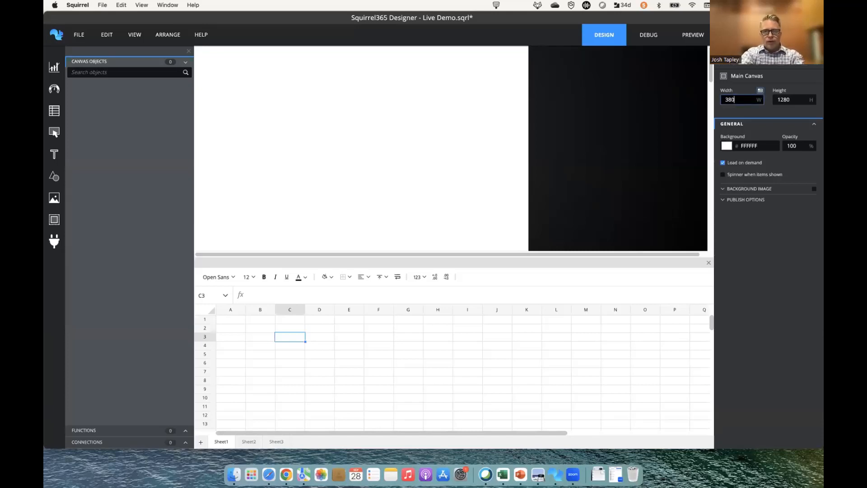
{"action": "key", "text": "Tab"}
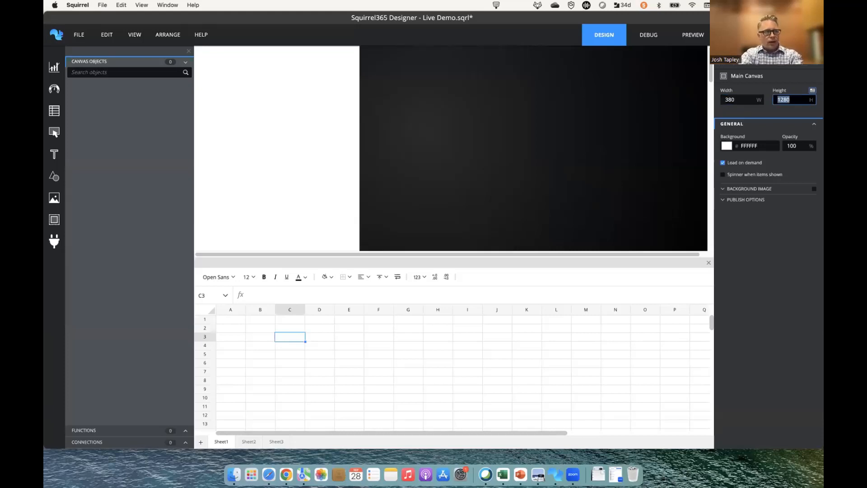
{"action": "type", "text": "610"}
{"action": "key", "text": "Tab"}
{"action": "left_click", "coordinate": [607, 117]}
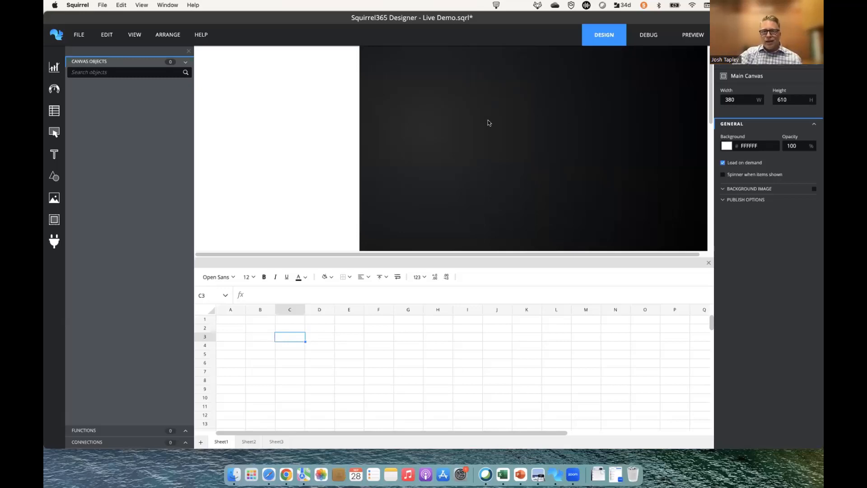
Set the main canvas background colour to DFDFDF and expand its publish options
{"action": "double_click", "coordinate": [763, 146]}
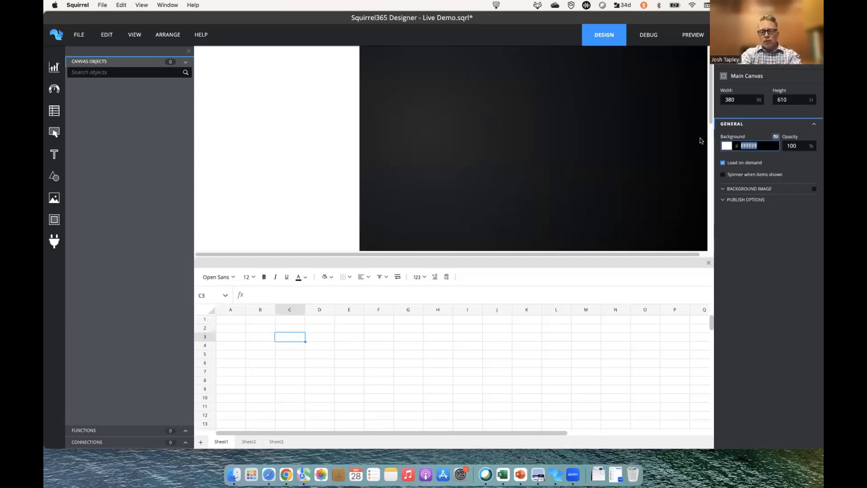
{"action": "type", "text": "DFDFDF"}
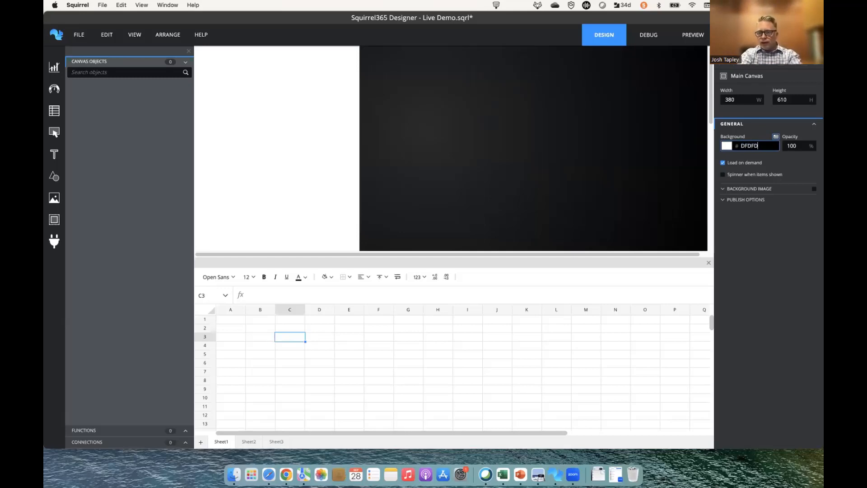
{"action": "key", "text": "Return"}
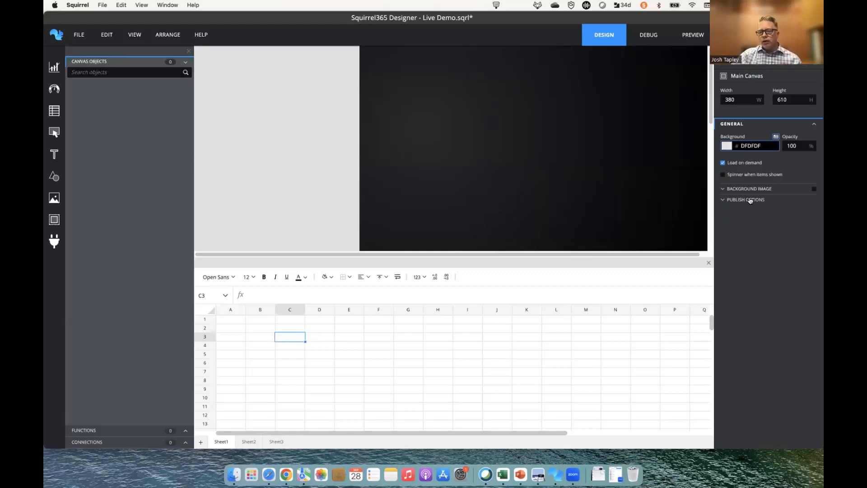
{"action": "left_click", "coordinate": [750, 200]}
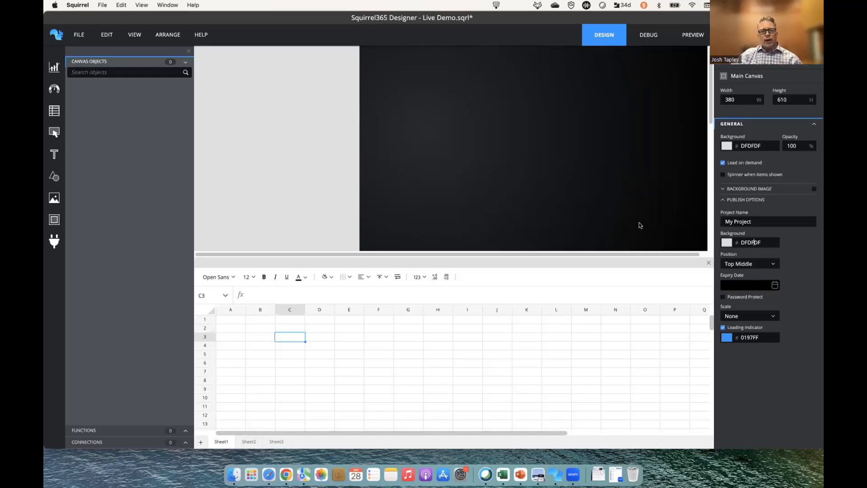
Add a rectangle to the canvas and size it to cover almost the whole canvas, leaving a narrow margin all around
{"action": "left_click", "coordinate": [56, 178]}
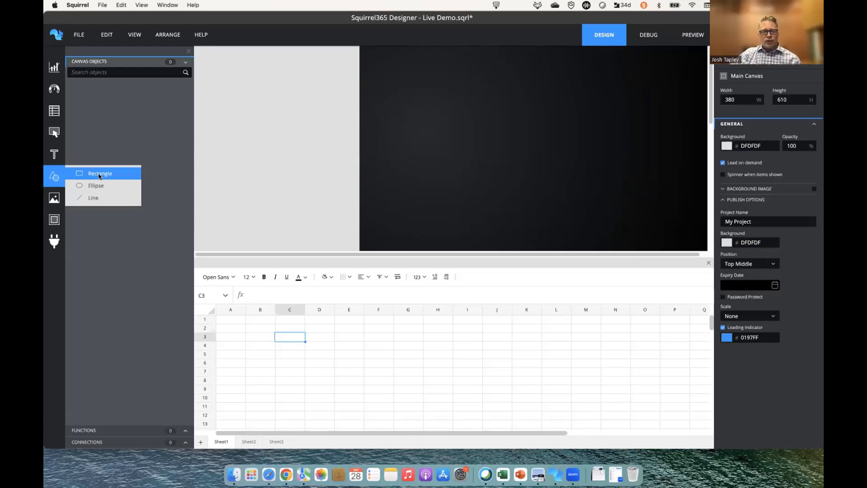
{"action": "left_click_drag", "start_coordinate": [99, 177], "coordinate": [396, 265]}
{"action": "left_click_drag", "start_coordinate": [401, 301], "coordinate": [397, 349]}
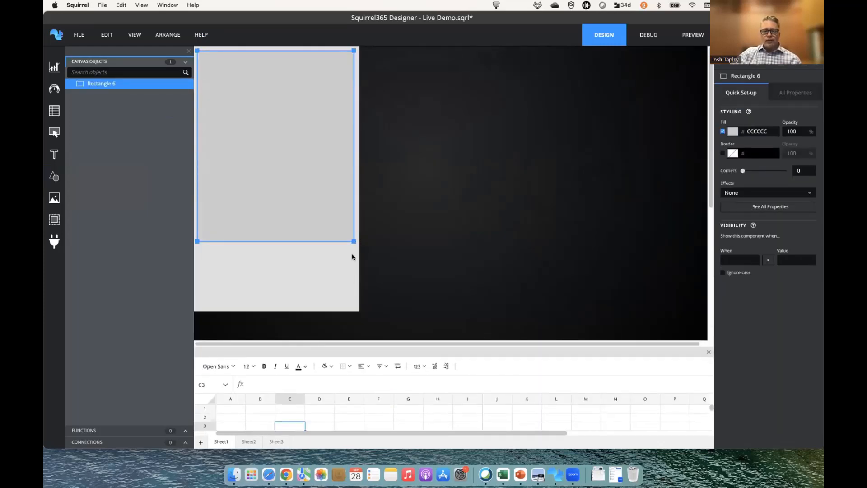
{"action": "left_click_drag", "start_coordinate": [354, 241], "coordinate": [355, 305]}
{"action": "mouse_move", "coordinate": [300, 134]}
{"action": "left_mouse_down"}
{"action": "mouse_move", "coordinate": [326, 134]}
{"action": "mouse_move", "coordinate": [293, 135]}
{"action": "mouse_move", "coordinate": [300, 131]}
{"action": "left_mouse_up"}
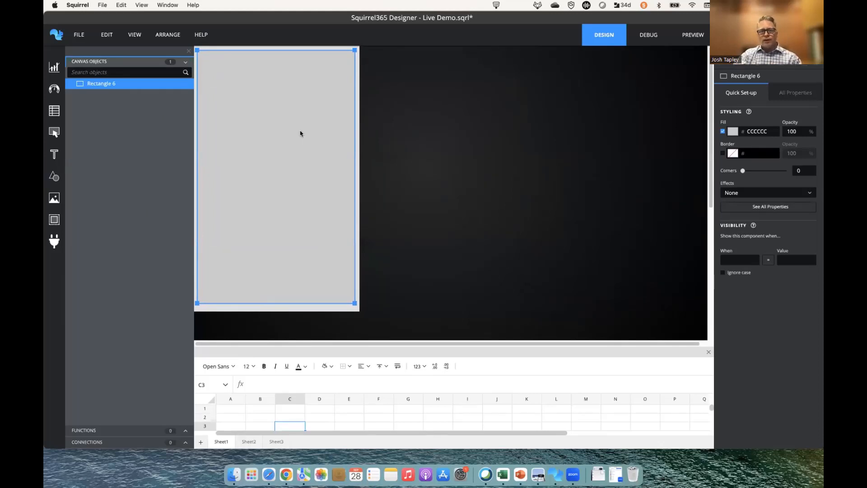
{"action": "left_click_drag", "start_coordinate": [300, 133], "coordinate": [300, 134]}
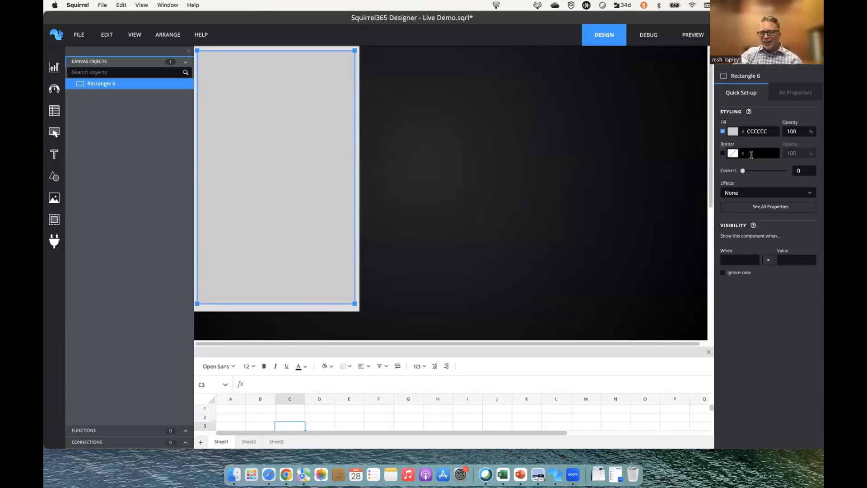
Give the rectangle a white FFFFFF fill and set its corner rounding to 24
{"action": "left_click", "coordinate": [778, 133]}
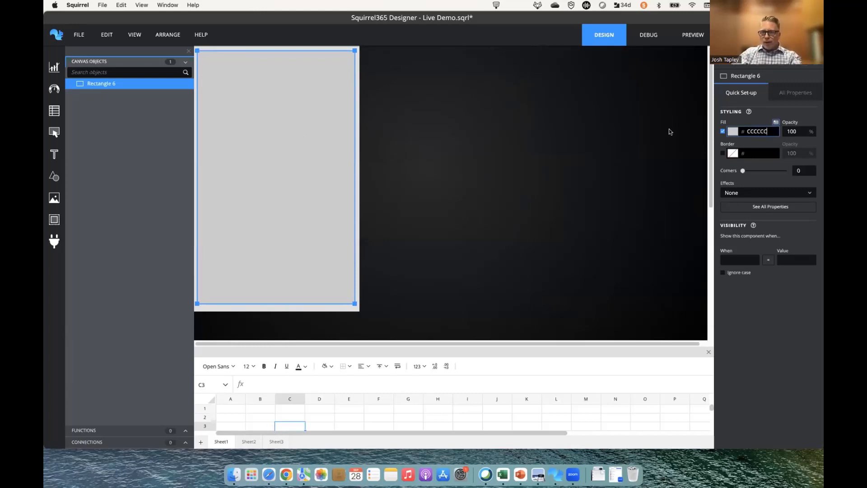
{"action": "type", "text": "FFFFFF"}
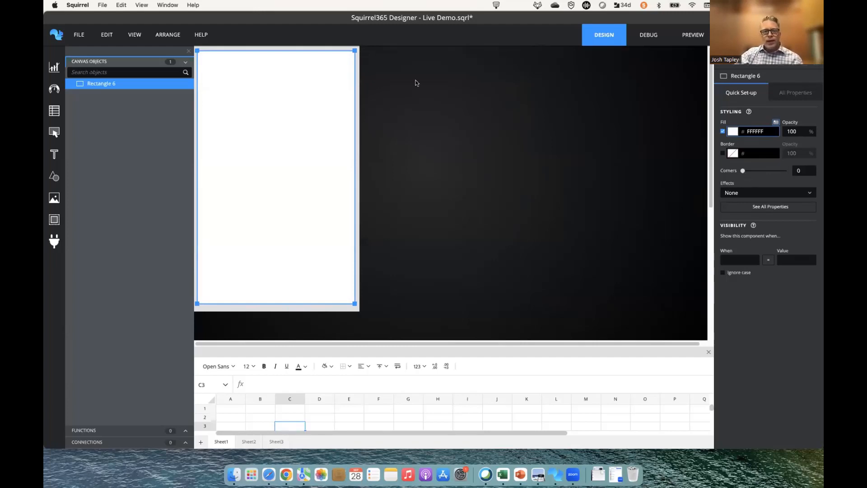
{"action": "mouse_move", "coordinate": [743, 171]}
{"action": "left_mouse_down"}
{"action": "mouse_move", "coordinate": [765, 172]}
{"action": "mouse_move", "coordinate": [748, 171]}
{"action": "left_mouse_up"}
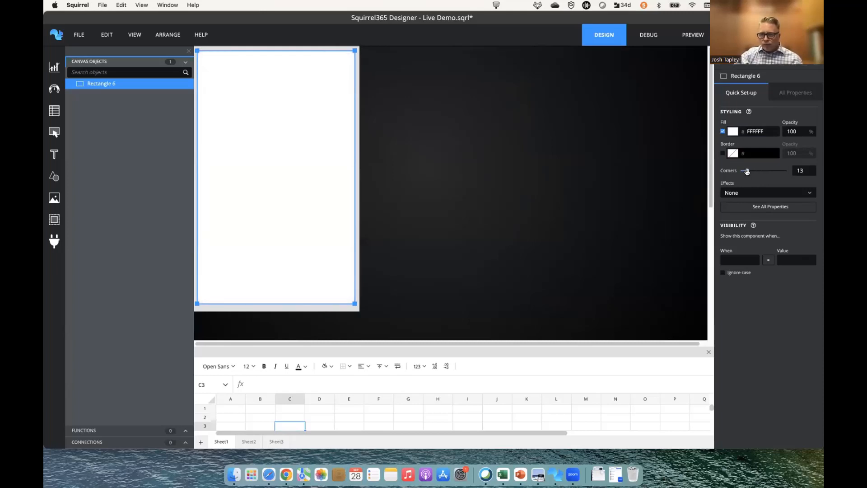
{"action": "type", "text": "29"}
{"action": "key", "text": "Return"}
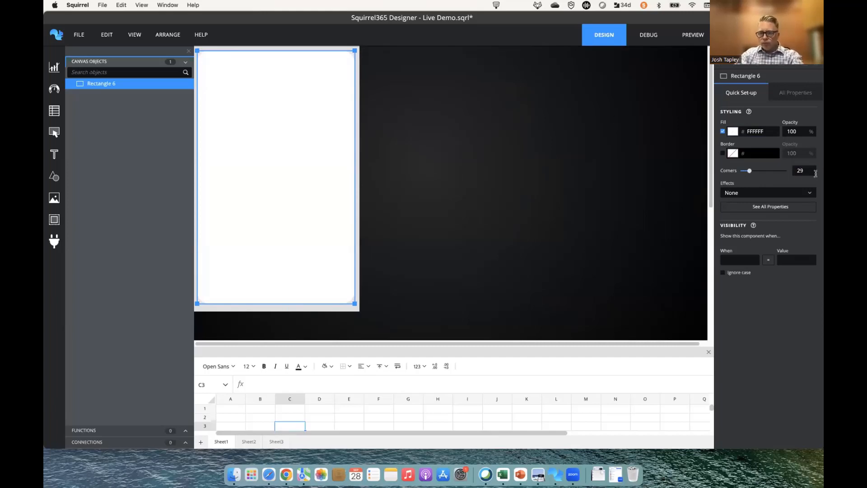
{"action": "double_click", "coordinate": [802, 174]}
{"action": "type", "text": "24"}
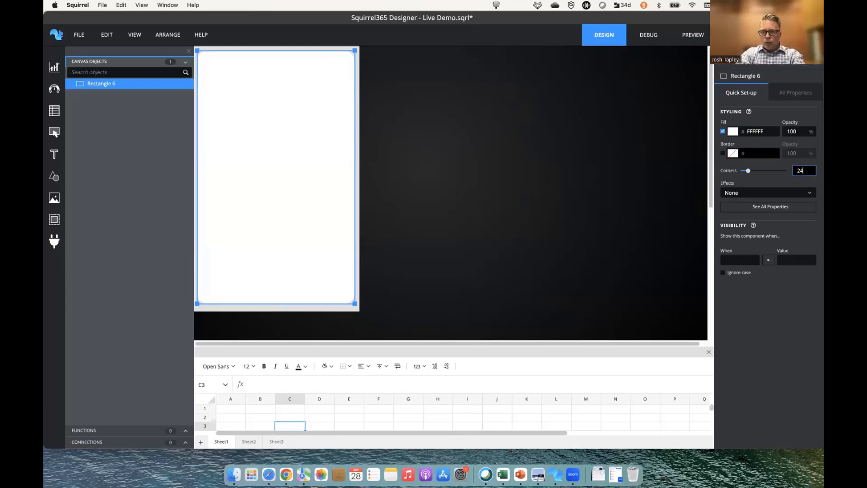
{"action": "left_click", "coordinate": [585, 125]}
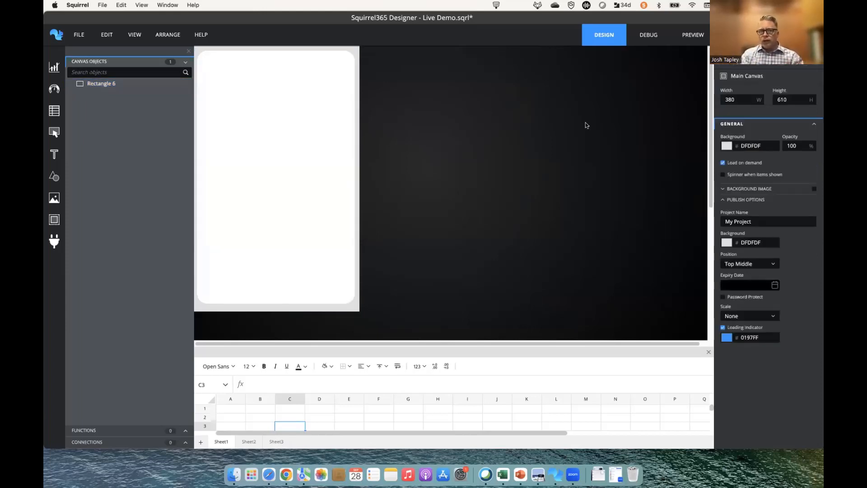
{"action": "left_click", "coordinate": [311, 143]}
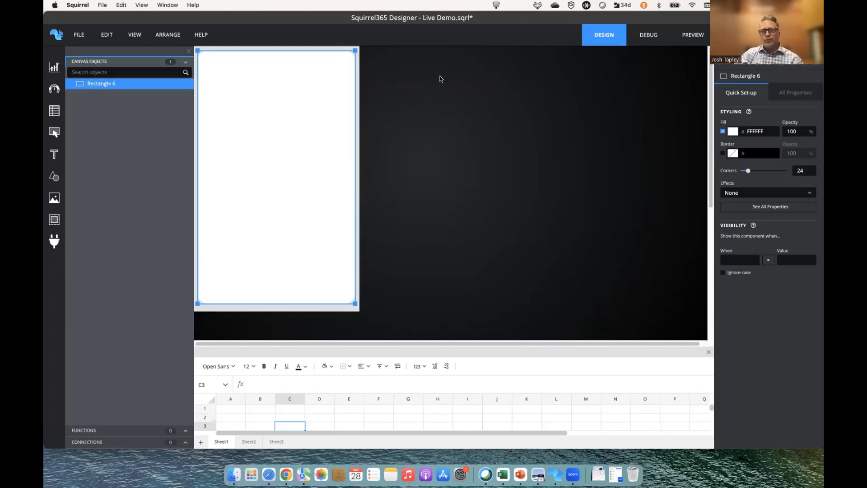
{"action": "left_click", "coordinate": [364, 62]}
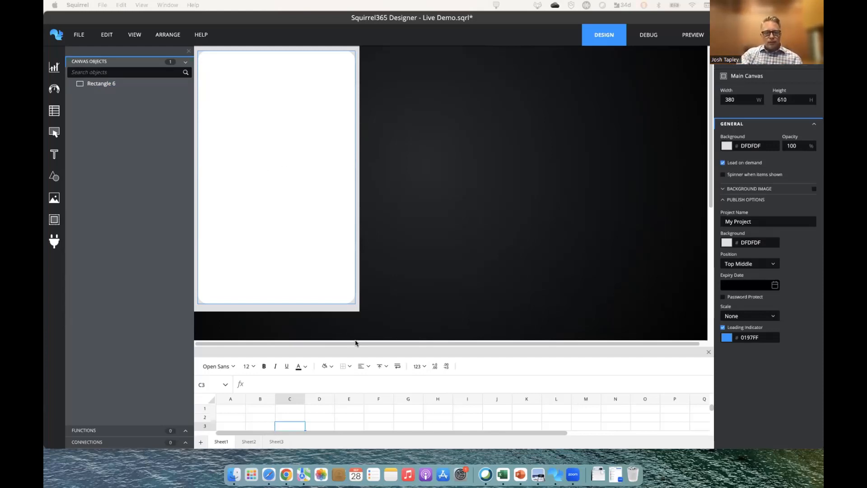
Enlarge the spreadsheet area and draw a small, roughly square push button near the white rectangle's left edge, in its lower half
{"action": "left_click", "coordinate": [370, 347]}
{"action": "left_click_drag", "start_coordinate": [370, 348], "coordinate": [368, 259]}
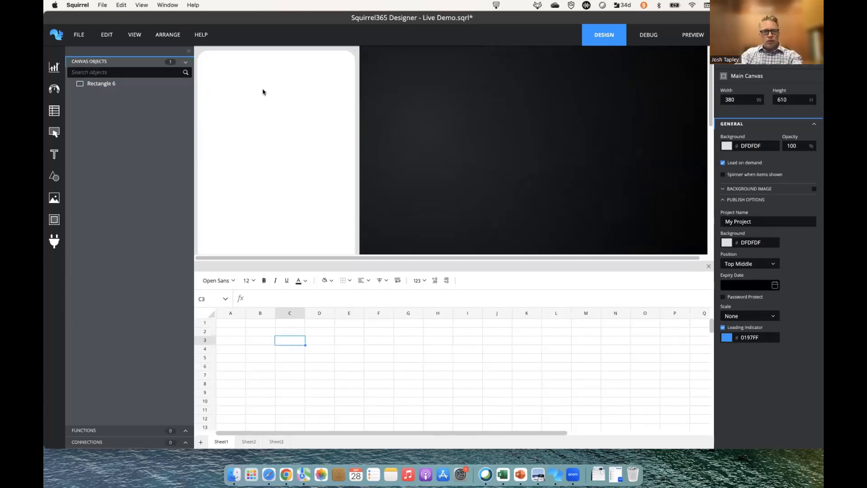
{"action": "left_click", "coordinate": [53, 132]}
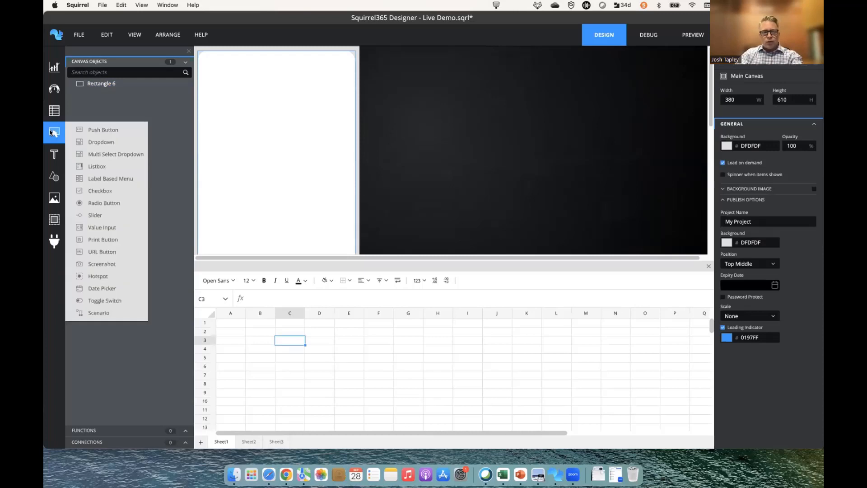
{"action": "left_click", "coordinate": [116, 130]}
{"action": "left_click_drag", "start_coordinate": [210, 208], "coordinate": [251, 247]}
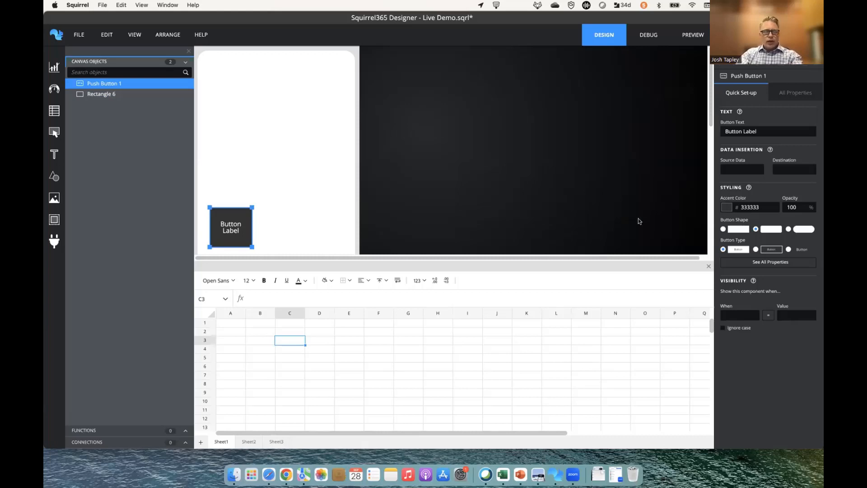
Set the push button's accent colour to DFDFDF
{"action": "left_click", "coordinate": [738, 207]}
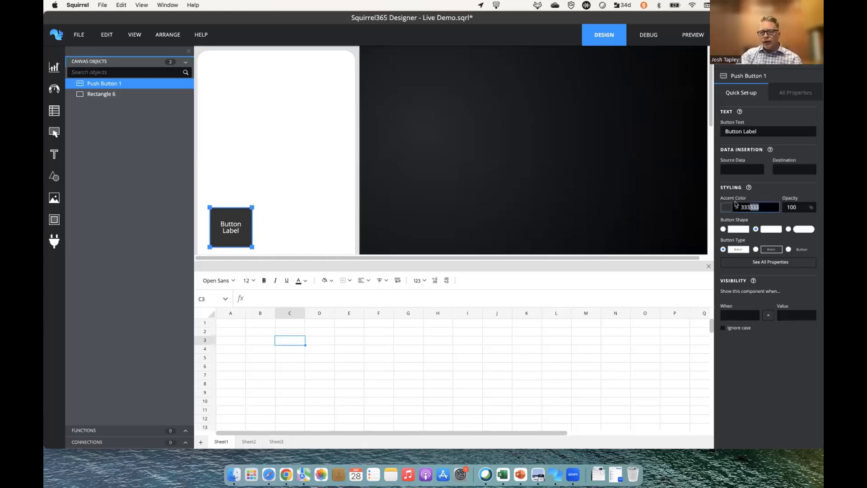
{"action": "type", "text": "DF"}
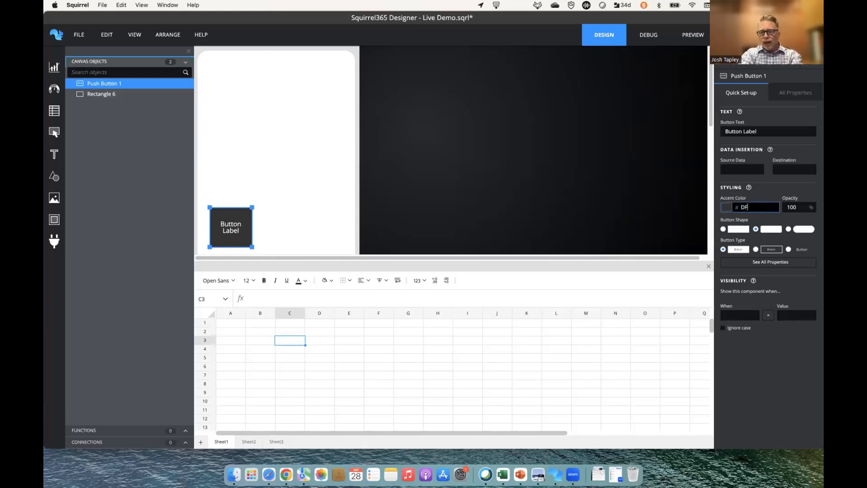
{"action": "type", "text": "DFDF"}
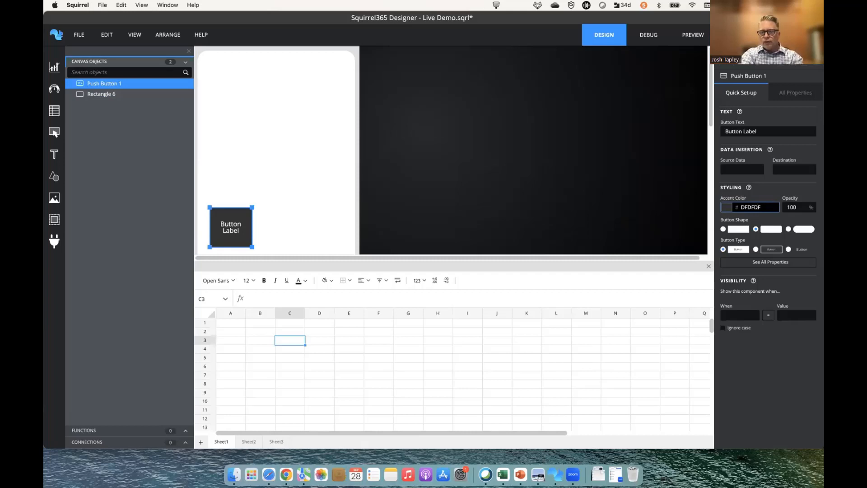
{"action": "key", "text": "Return"}
{"action": "left_click", "coordinate": [280, 231]}
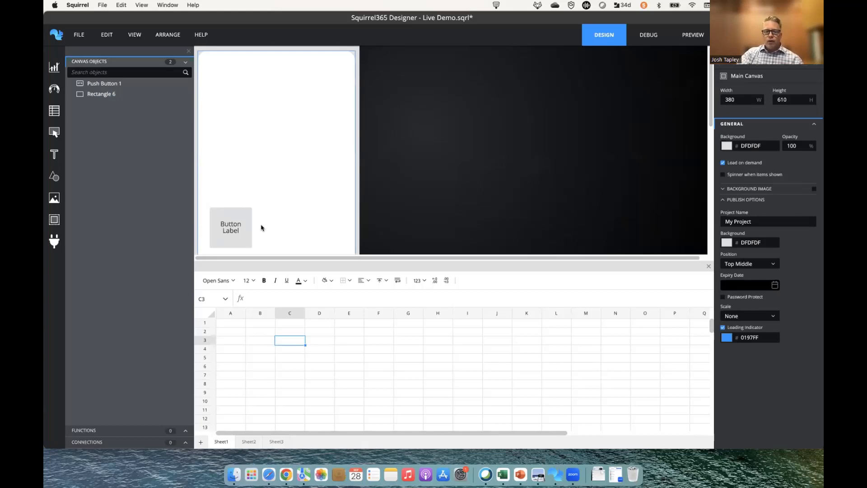
Change the push button's text to "Theme 1"
{"action": "left_click", "coordinate": [238, 230]}
{"action": "left_click_drag", "start_coordinate": [797, 132], "coordinate": [691, 128]}
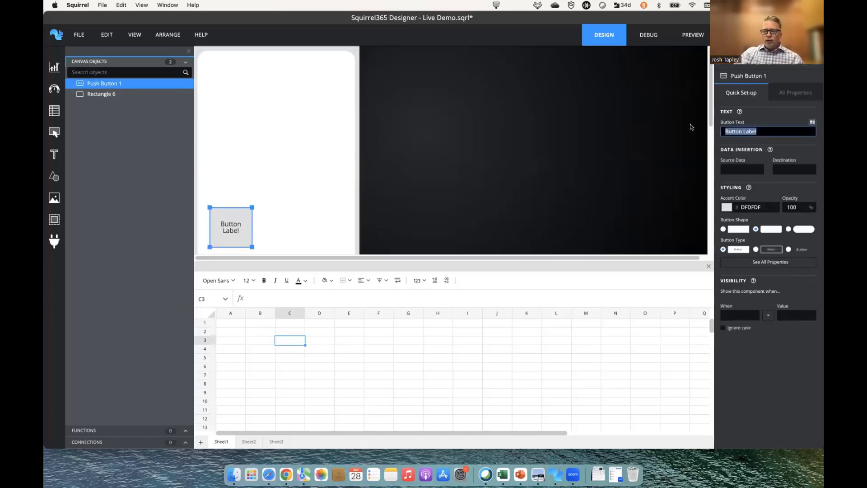
{"action": "type", "text": "Th"}
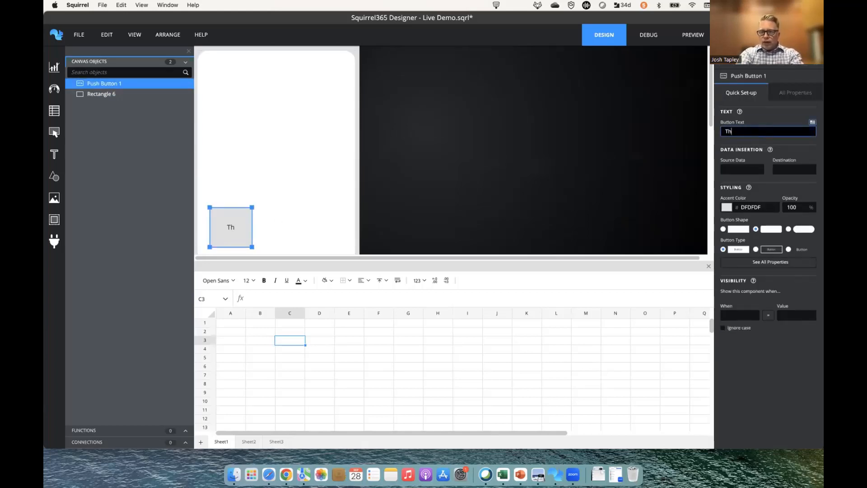
{"action": "type", "text": "eme 1"}
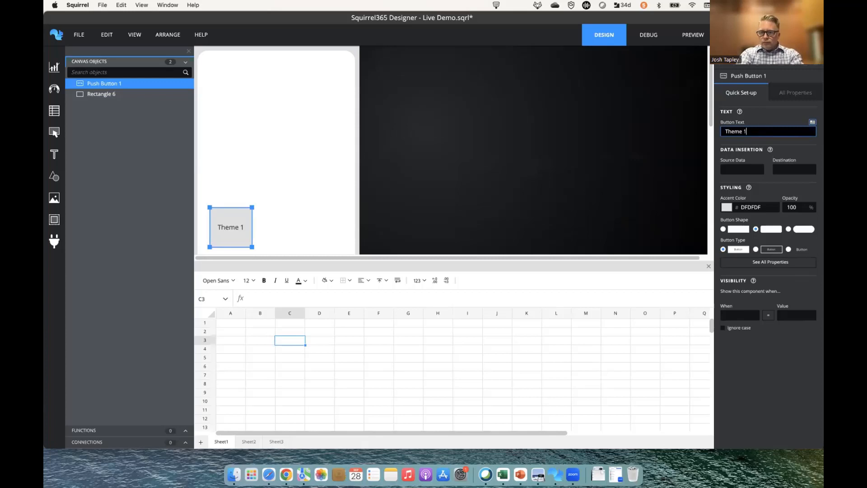
Enter the label "Insert" in cell A2 of Sheet1
{"action": "left_click", "coordinate": [542, 172]}
{"action": "left_click", "coordinate": [235, 224]}
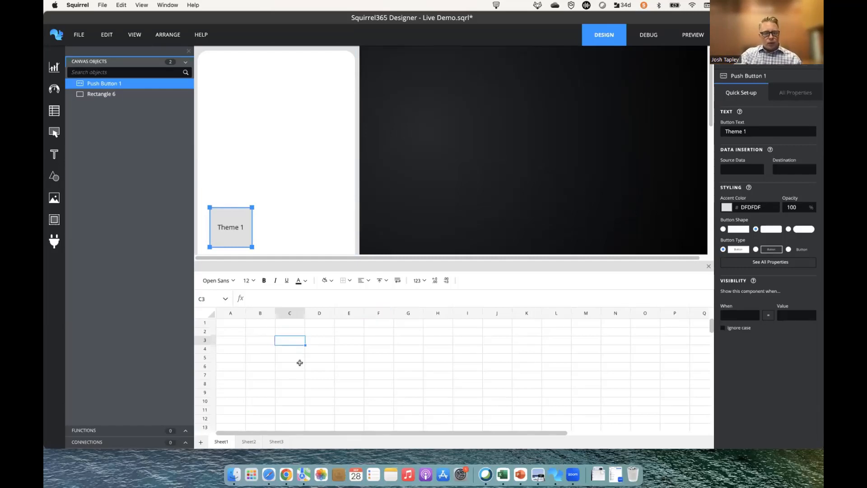
{"action": "left_click", "coordinate": [300, 363]}
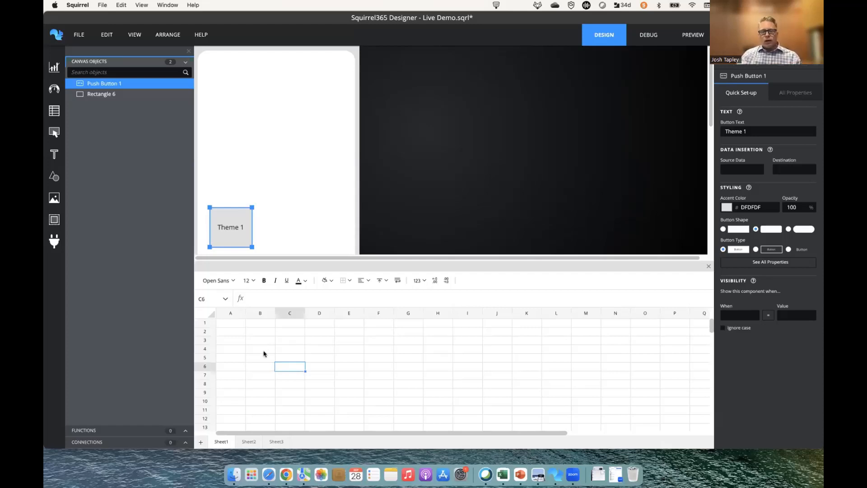
{"action": "left_click", "coordinate": [225, 343]}
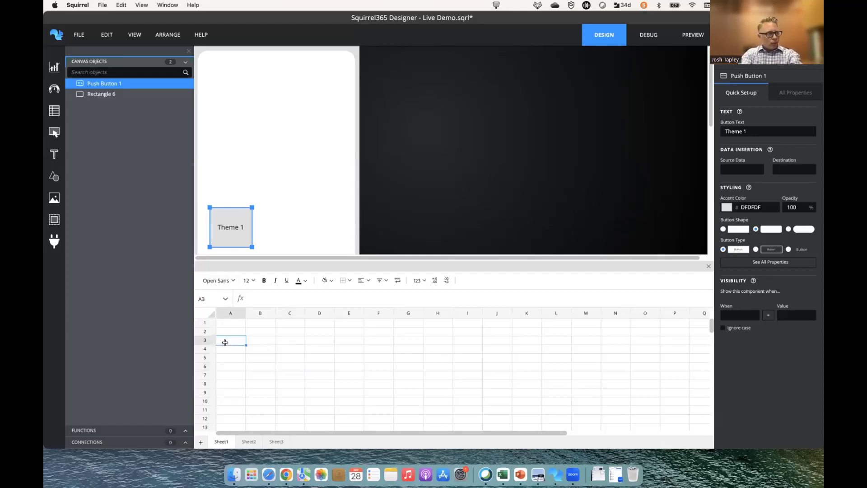
{"action": "key", "text": "Up"}
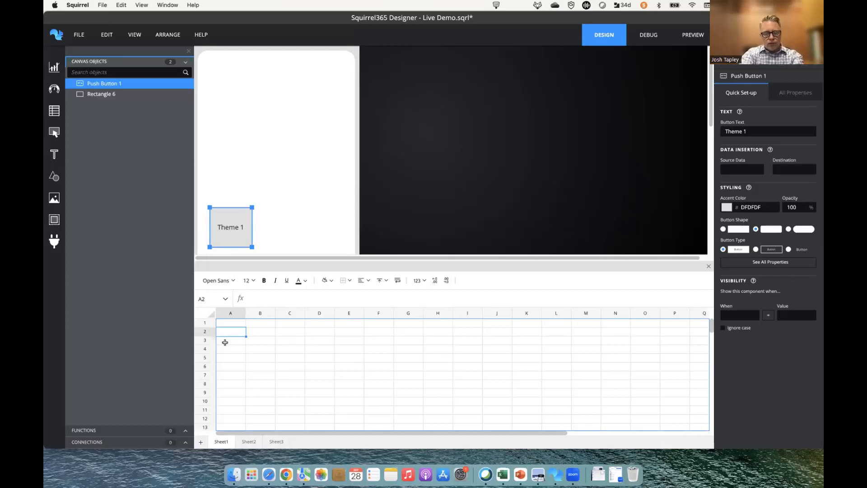
{"action": "type", "text": "Insert"}
{"action": "key", "text": "Tab"}
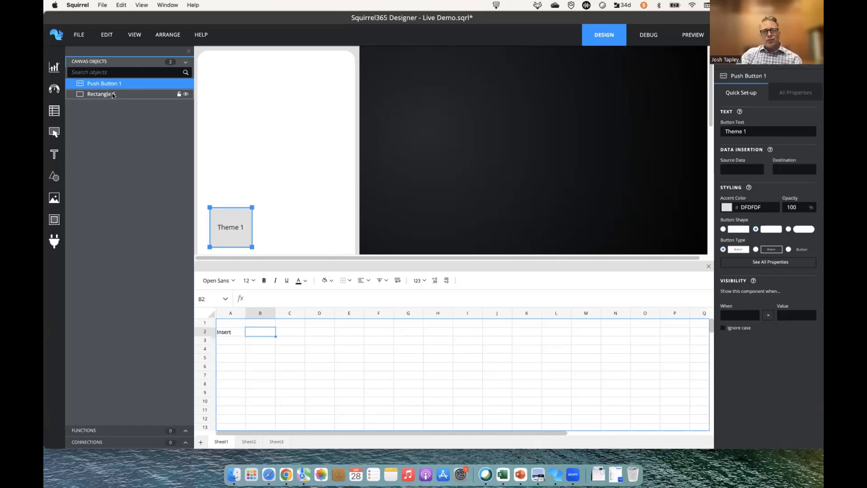
Rename the rectangle object as "Background"
{"action": "double_click", "coordinate": [113, 95]}
{"action": "type", "text": "Ba"}
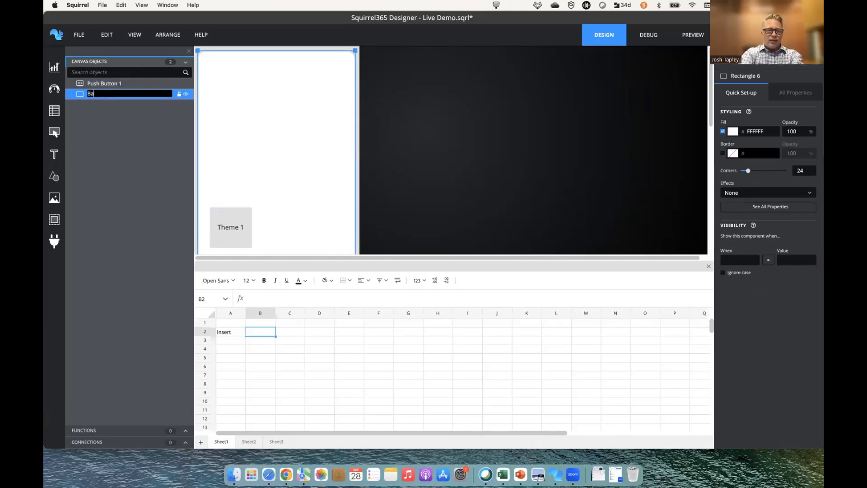
{"action": "type", "text": "ckground"}
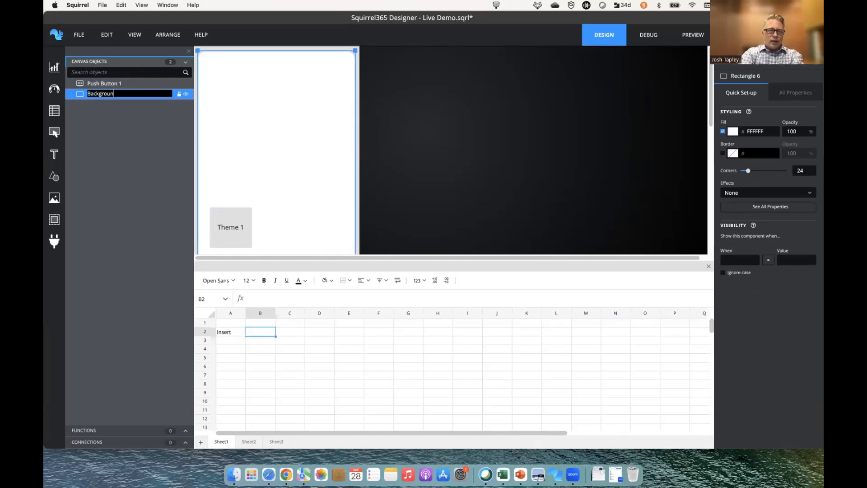
{"action": "key", "text": "Return"}
Rename the push button object as "Theme 1 Button"
{"action": "double_click", "coordinate": [120, 84]}
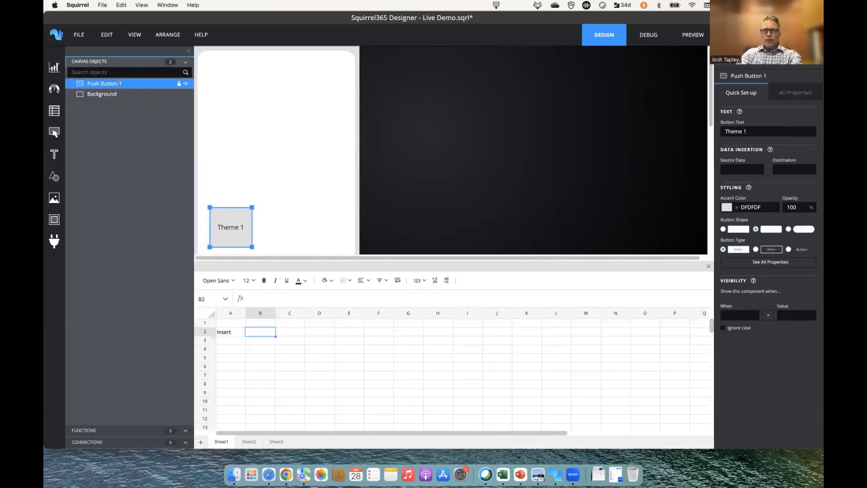
{"action": "type", "text": "T"}
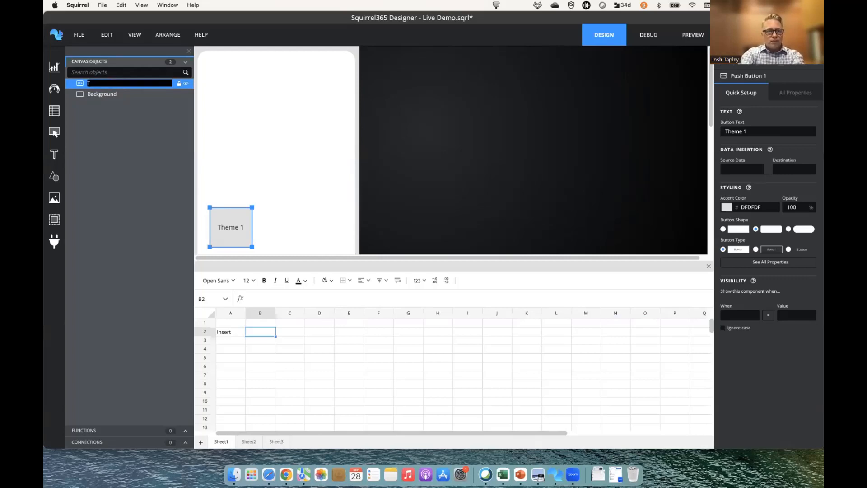
{"action": "type", "text": "heme"}
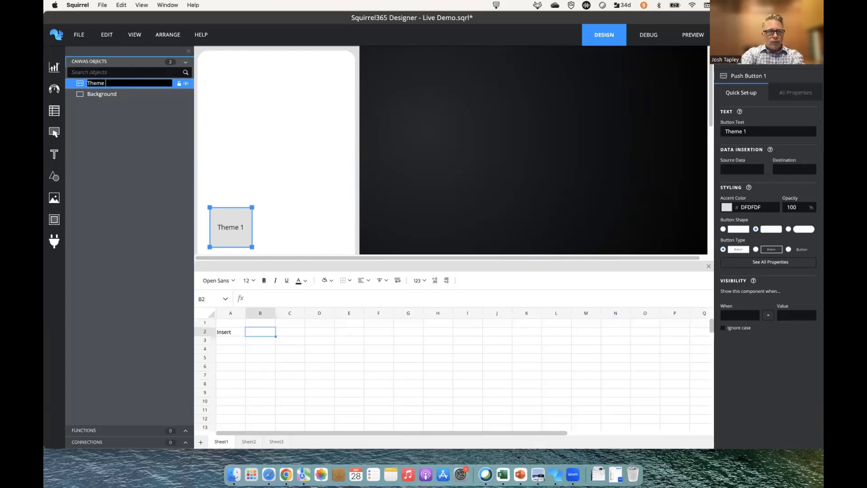
{"action": "type", "text": " 1 Button"}
{"action": "key", "text": "Return"}
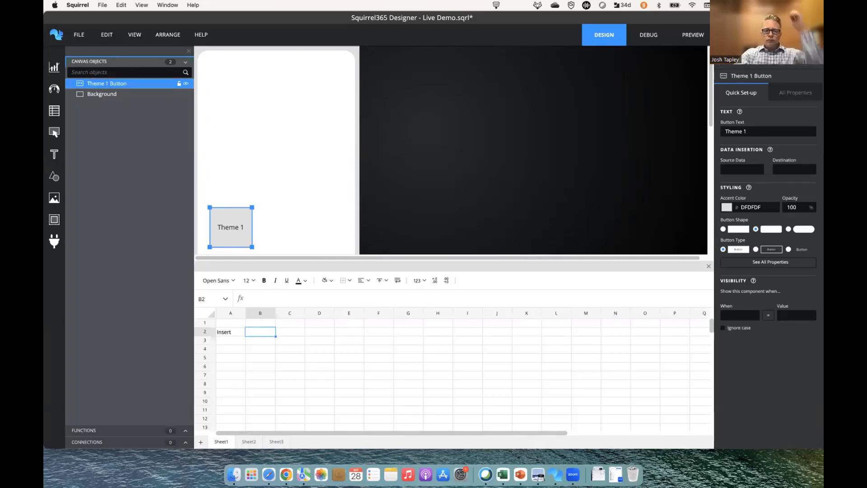
Fill cell B2, beside the "Insert" label, with yellow
{"action": "left_click", "coordinate": [438, 133]}
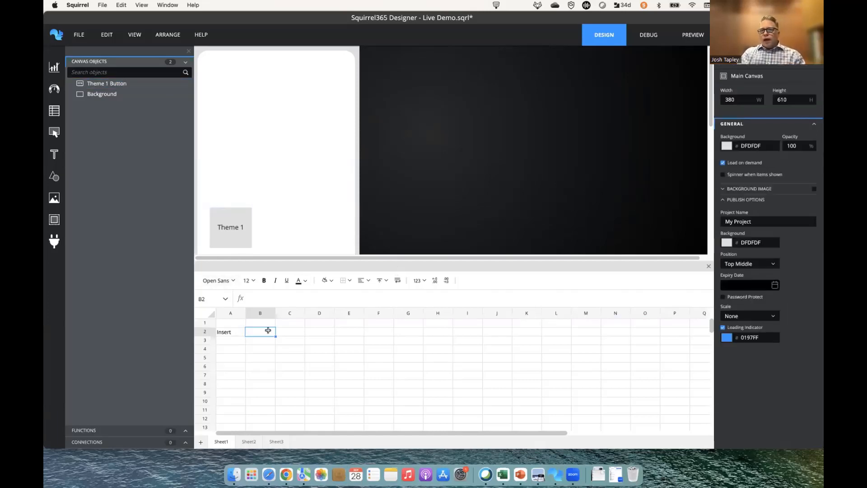
{"action": "left_click", "coordinate": [331, 284]}
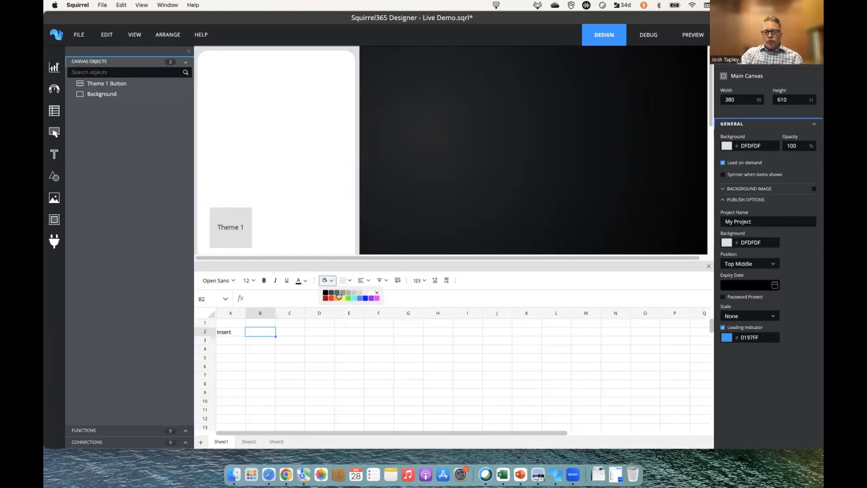
{"action": "left_click", "coordinate": [340, 298]}
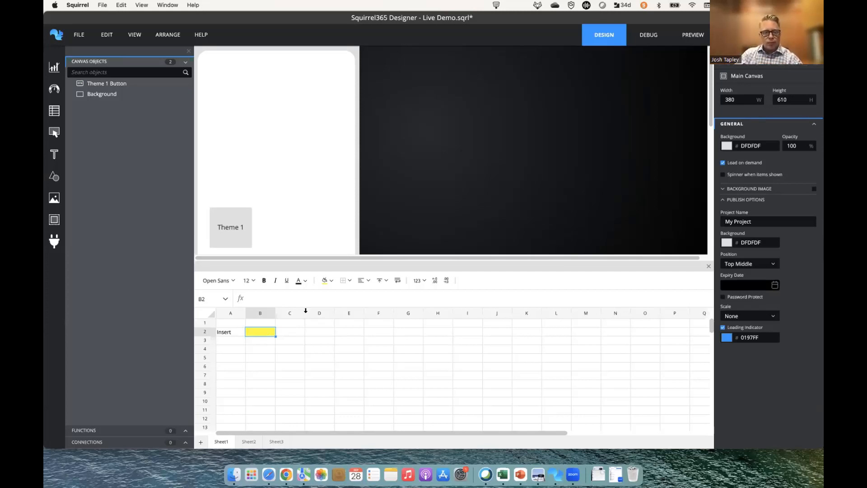
{"action": "left_click", "coordinate": [329, 282]}
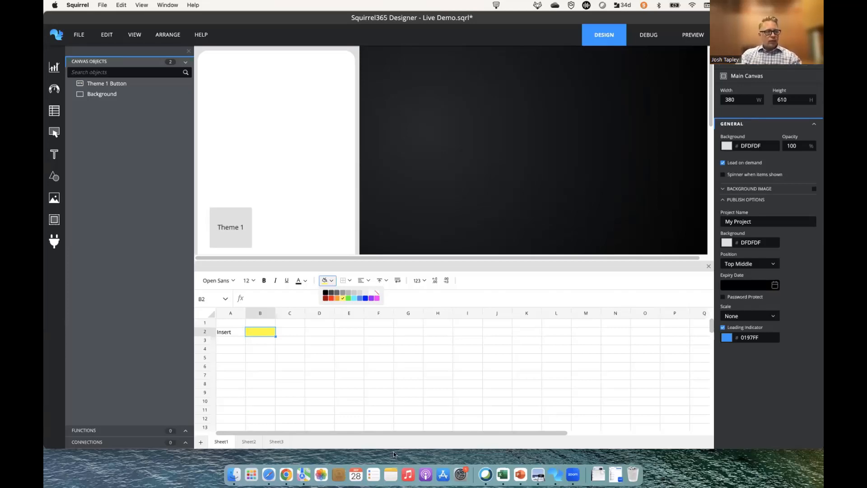
{"action": "left_click", "coordinate": [300, 366]}
Copy the Coolors palette page's URL from the Chrome window and paste it into cell B4 of the Squirrel365 spreadsheet
{"action": "left_click", "coordinate": [229, 353]}
{"action": "left_click", "coordinate": [229, 348]}
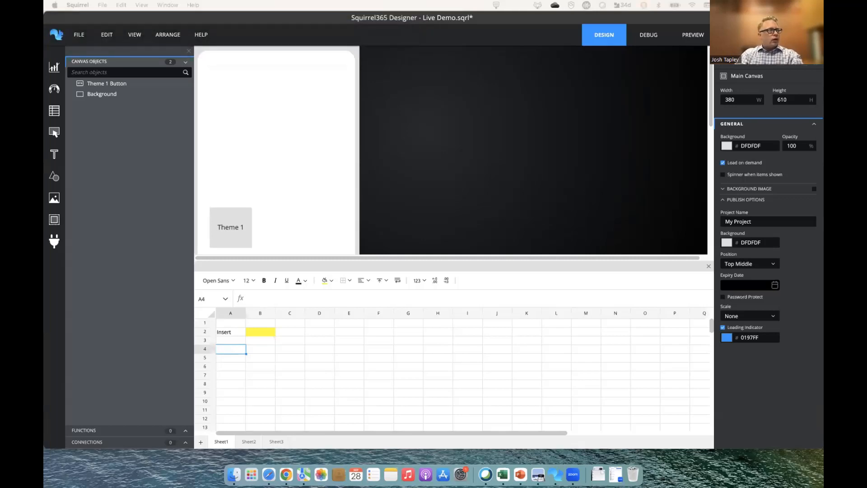
{"action": "left_click_drag", "start_coordinate": [777, 1], "coordinate": [684, 83]}
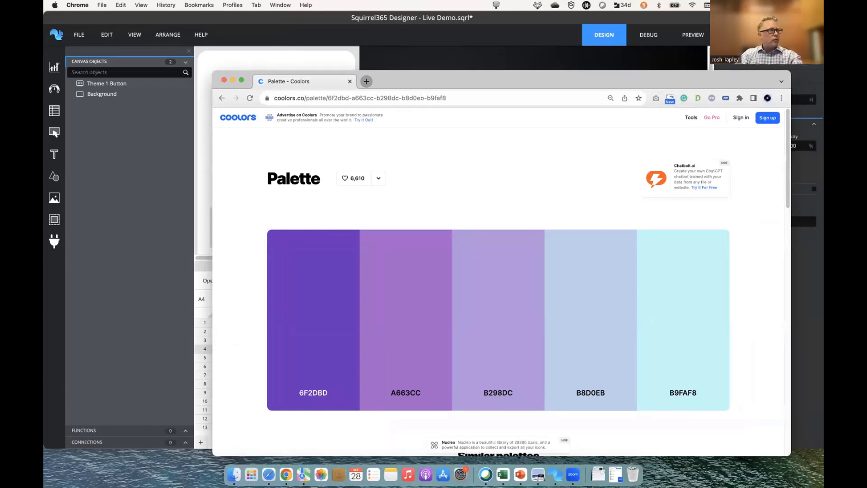
{"action": "left_click", "coordinate": [469, 100]}
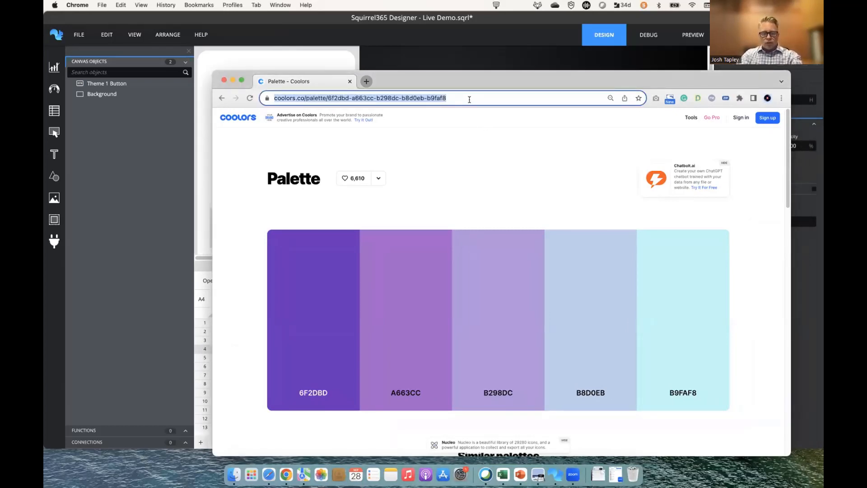
{"action": "key", "text": "super+c"}
{"action": "left_click", "coordinate": [175, 412]}
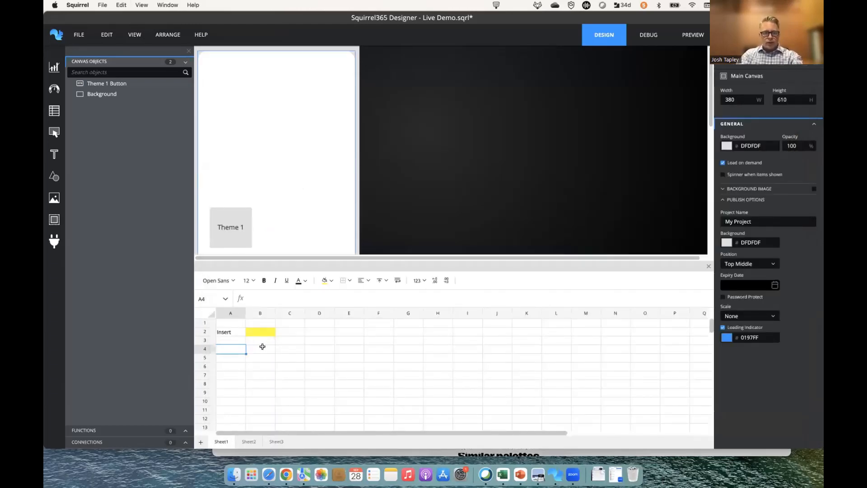
{"action": "left_click", "coordinate": [256, 349]}
{"action": "key", "text": "super+v"}
{"action": "left_click", "coordinate": [322, 355]}
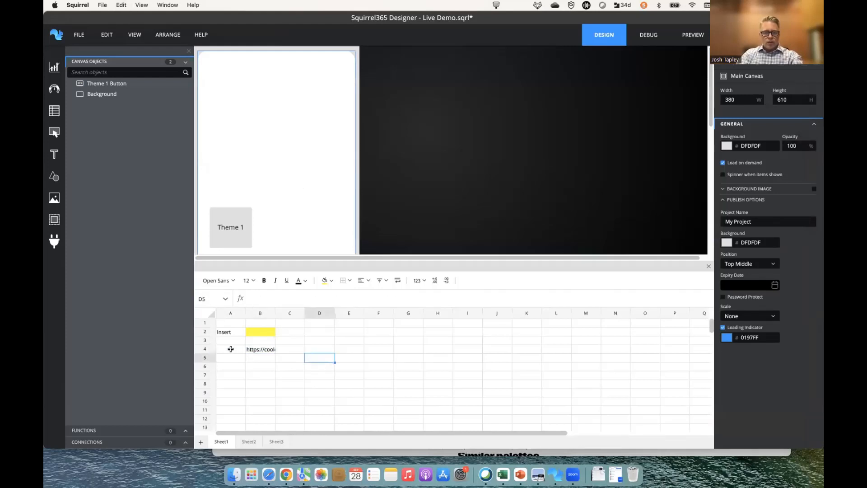
Label the palette URL by entering "Default" in cell A4
{"action": "left_click", "coordinate": [231, 348]}
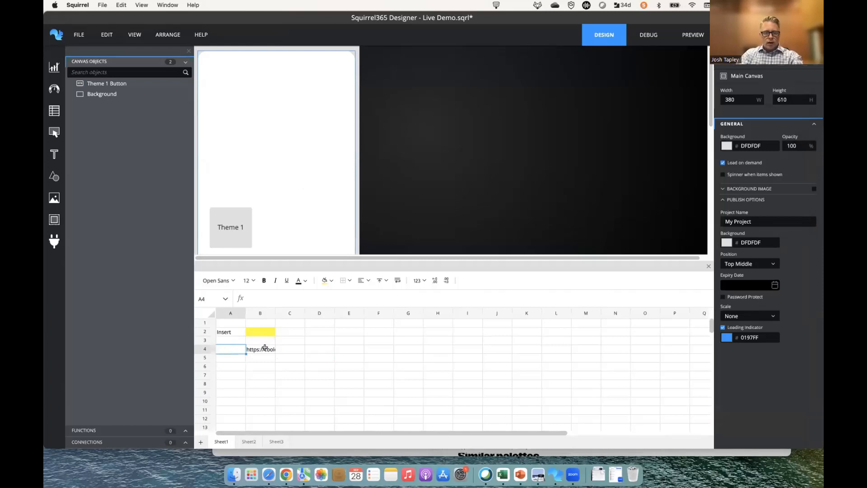
{"action": "type", "text": "De"}
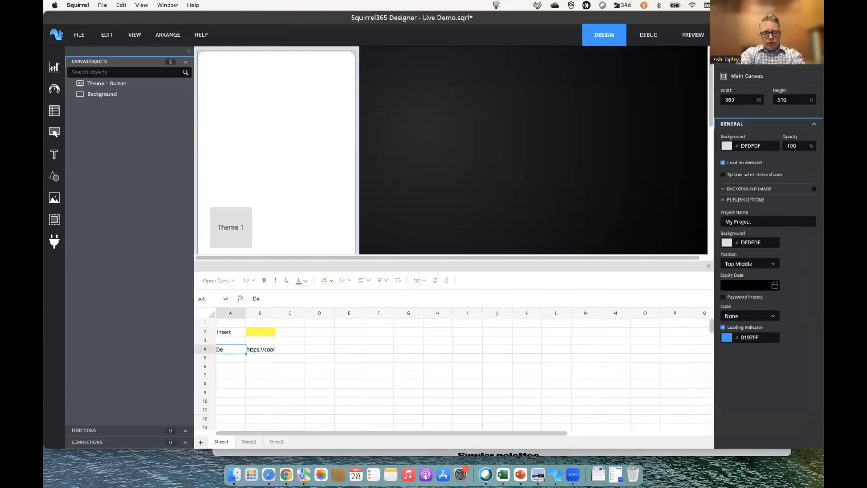
{"action": "type", "text": "fault"}
{"action": "key", "text": "Return"}
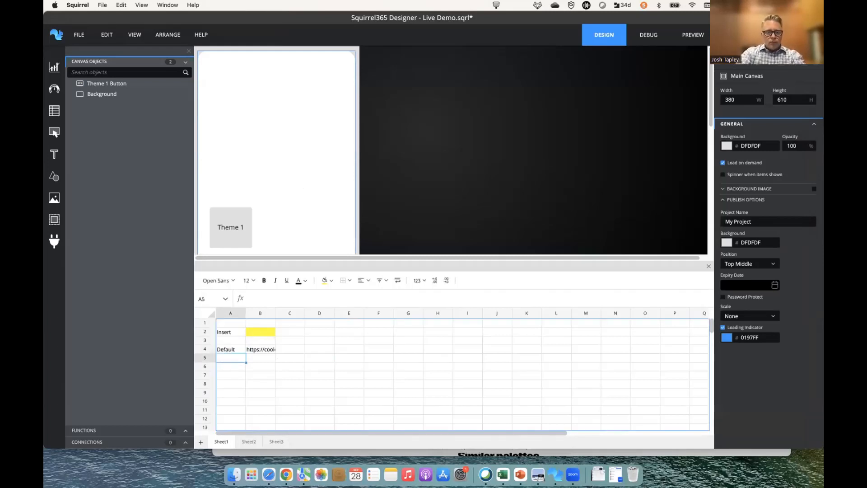
{"action": "left_click", "coordinate": [264, 347]}
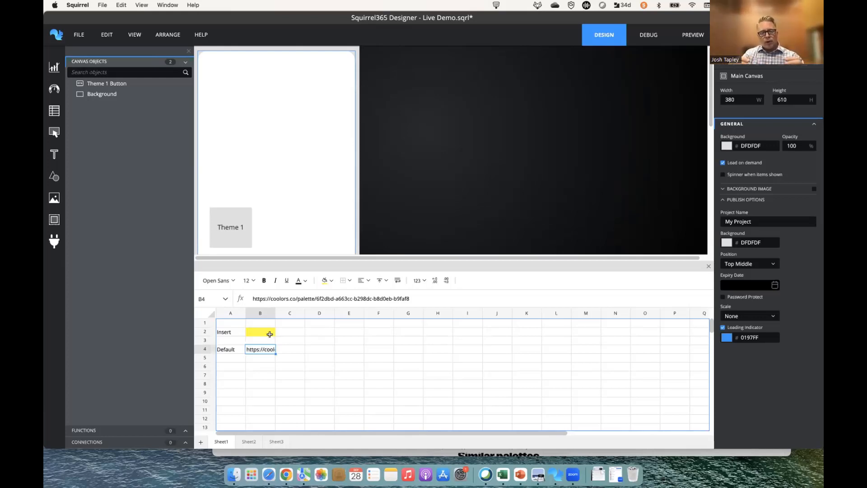
{"action": "left_click", "coordinate": [265, 331]}
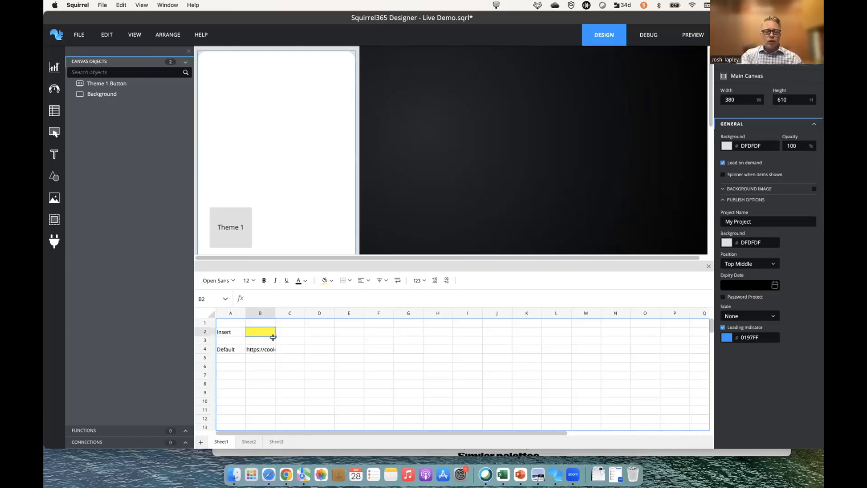
Enter the label "Dispaly" in cell A5, under "Default"
{"action": "left_click", "coordinate": [232, 355]}
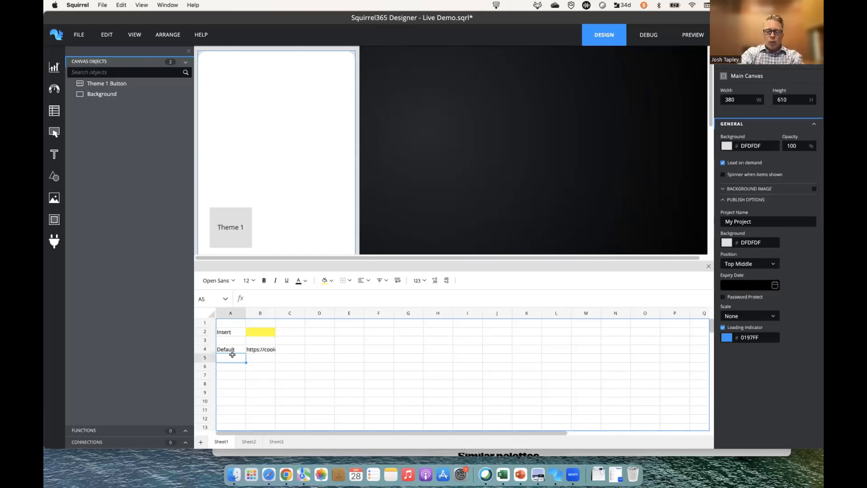
{"action": "type", "text": "Dis"}
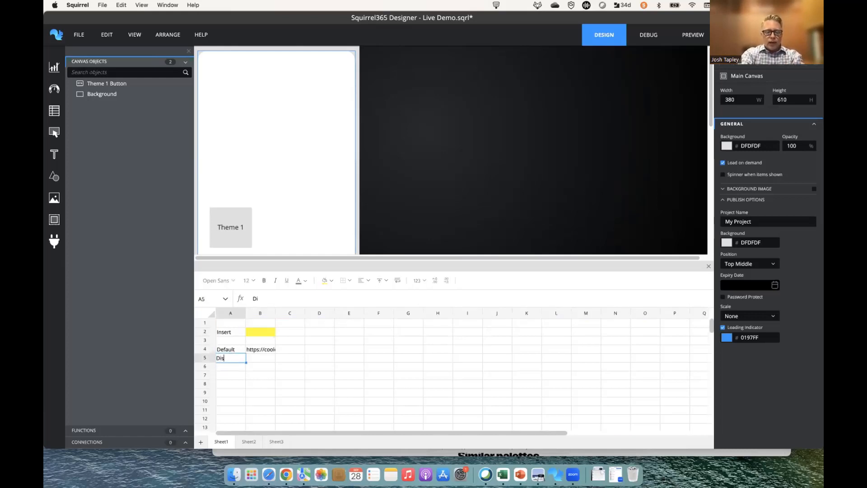
{"action": "type", "text": "paly"}
{"action": "key", "text": "Tab"}
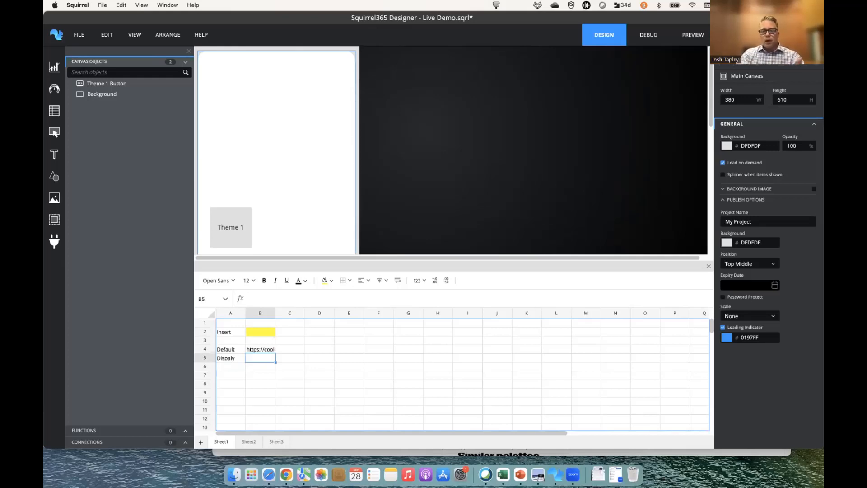
{"action": "left_click", "coordinate": [256, 350]}
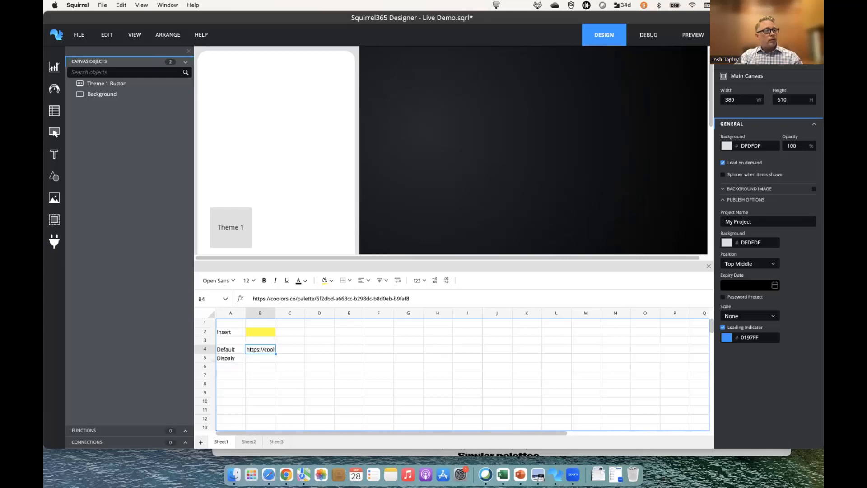
Enter the row labels "Color 1", "Color 2", "Color 3", "Color 4" and "Color 5" in cells A8 to A12
{"action": "left_click", "coordinate": [233, 385]}
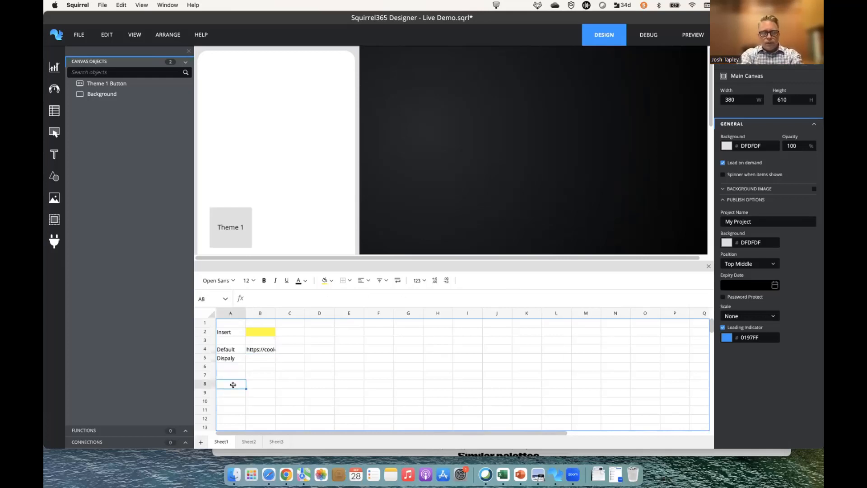
{"action": "type", "text": "Color"}
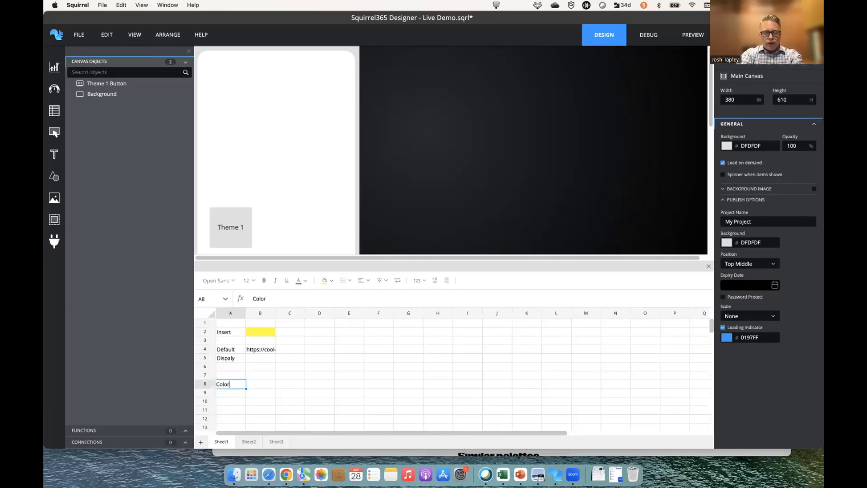
{"action": "type", "text": " 1"}
{"action": "key", "text": "Return"}
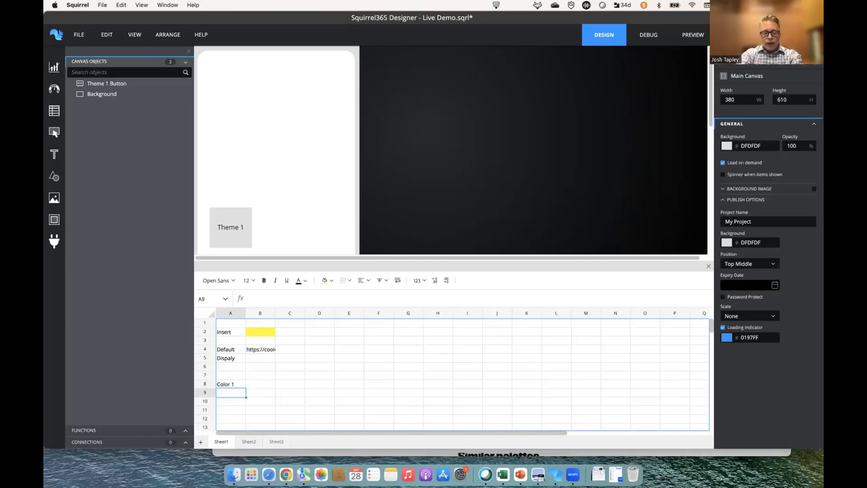
{"action": "type", "text": "Color 2"}
{"action": "key", "text": "Return"}
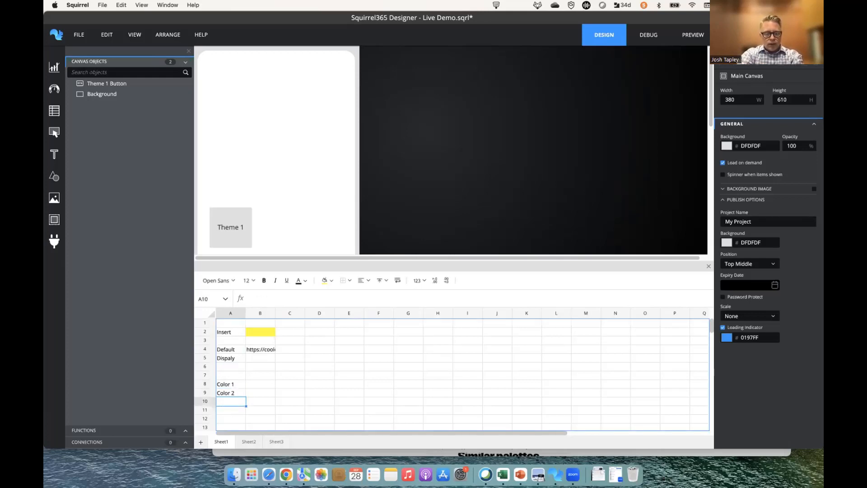
{"action": "type", "text": "Color 3"}
{"action": "key", "text": "Return"}
{"action": "type", "text": "Color 4"}
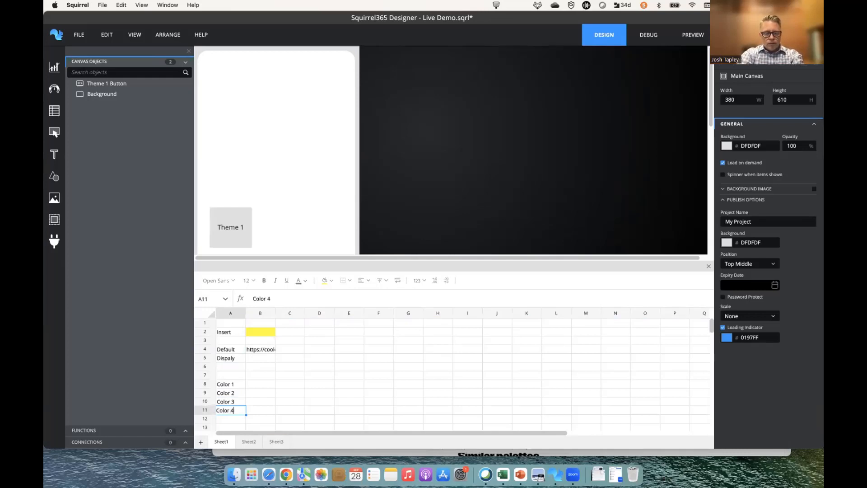
{"action": "key", "text": "Return"}
{"action": "type", "text": "Color 5"}
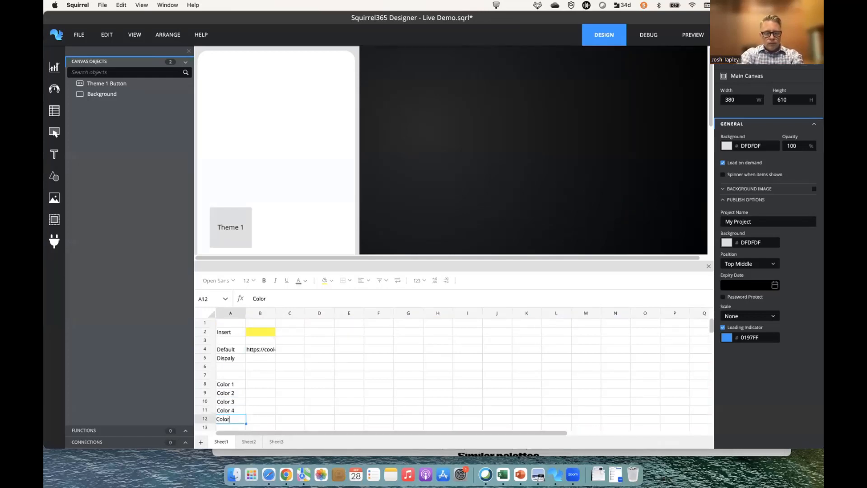
{"action": "key", "text": "Return"}
Enter the column header "Start" in cell B7 and make it bold
{"action": "key", "text": "Right"}
{"action": "key", "text": "Up"}
{"action": "key", "text": "Up"}
{"action": "key", "text": "Up"}
{"action": "key", "text": "Up"}
{"action": "key", "text": "Up"}
{"action": "key", "text": "Up"}
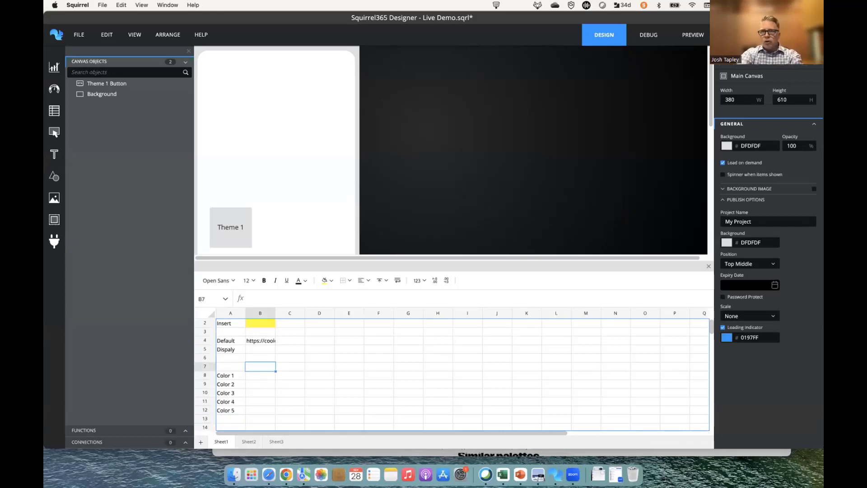
{"action": "type", "text": "Start"}
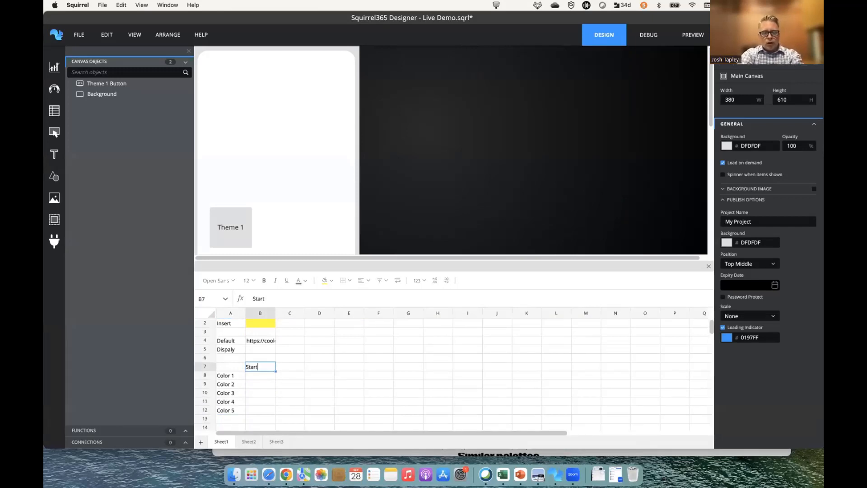
{"action": "key", "text": "Return"}
{"action": "key", "text": "Up"}
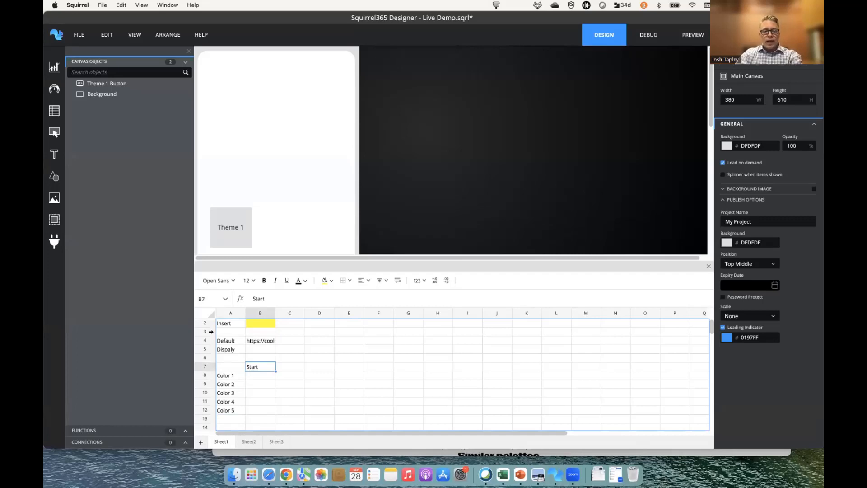
{"action": "left_click", "coordinate": [265, 280]}
Enter 28 in cell B8 as the start position for Color 1
{"action": "left_click", "coordinate": [271, 376]}
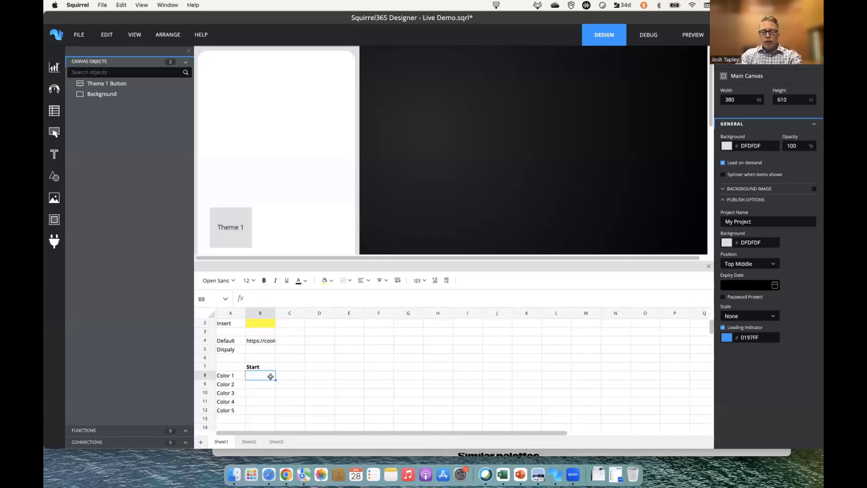
{"action": "type", "text": "28"}
{"action": "key", "text": "Return"}
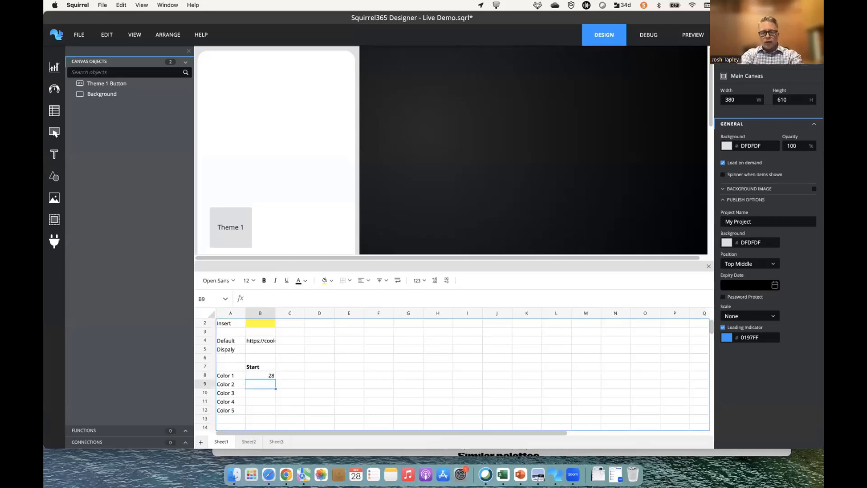
{"action": "left_click", "coordinate": [271, 376]}
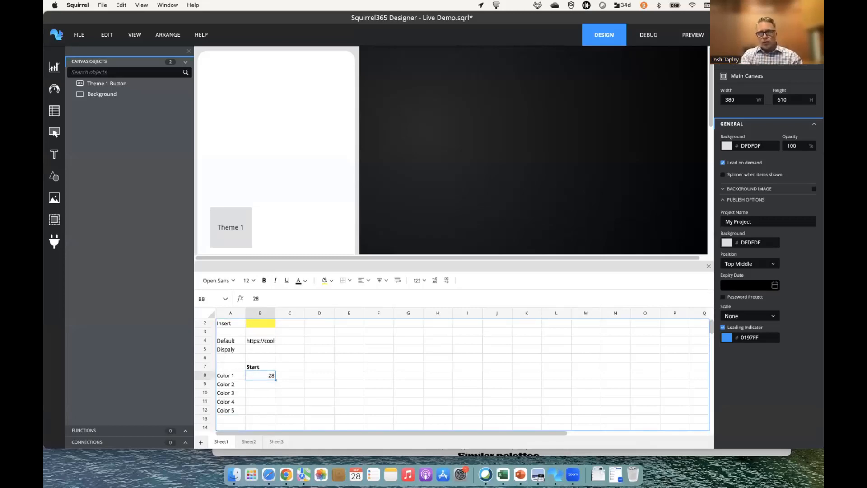
Calculate Color 2's start position in cell B9 with the formula =B8+7
{"action": "left_click", "coordinate": [264, 385]}
{"action": "type", "text": "=B8"}
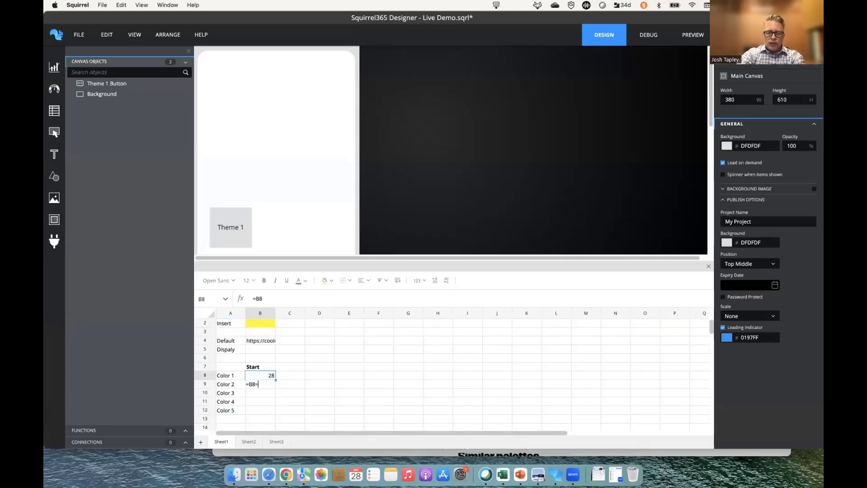
{"action": "type", "text": "+"}
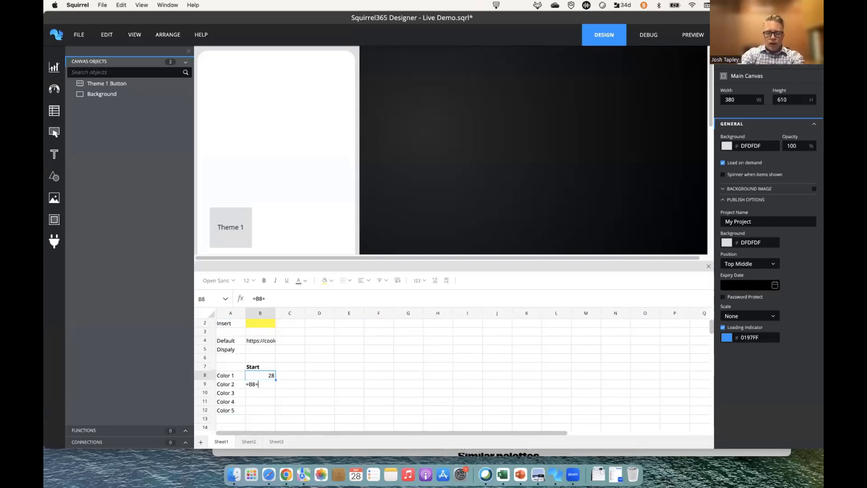
{"action": "type", "text": "7"}
{"action": "key", "text": "Return"}
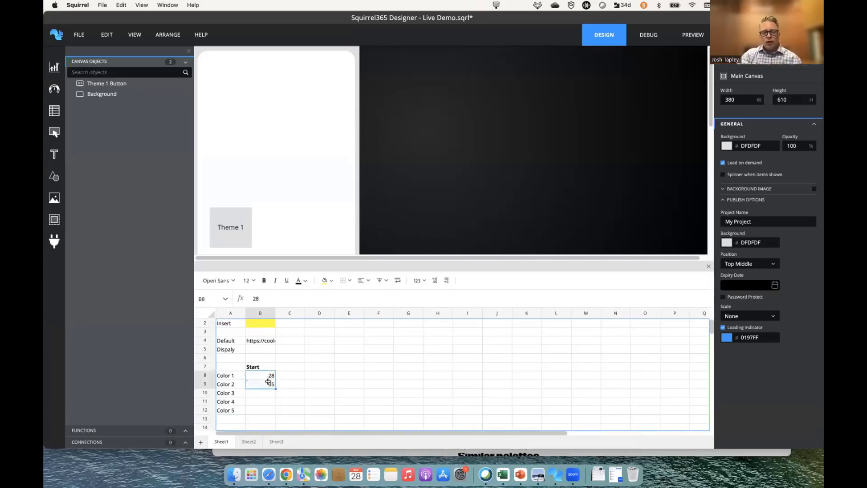
Center the contents of the Start column, cells B7 to B12
{"action": "left_click_drag", "start_coordinate": [266, 366], "coordinate": [265, 411]}
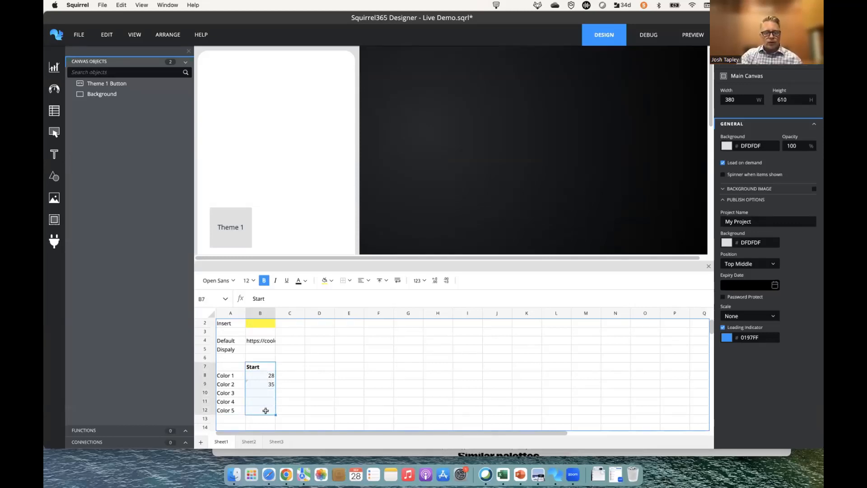
{"action": "left_click", "coordinate": [364, 281]}
{"action": "left_click", "coordinate": [374, 295]}
Add the column header "Hex" in cell C7, formatted bold and centered
{"action": "left_click", "coordinate": [298, 367]}
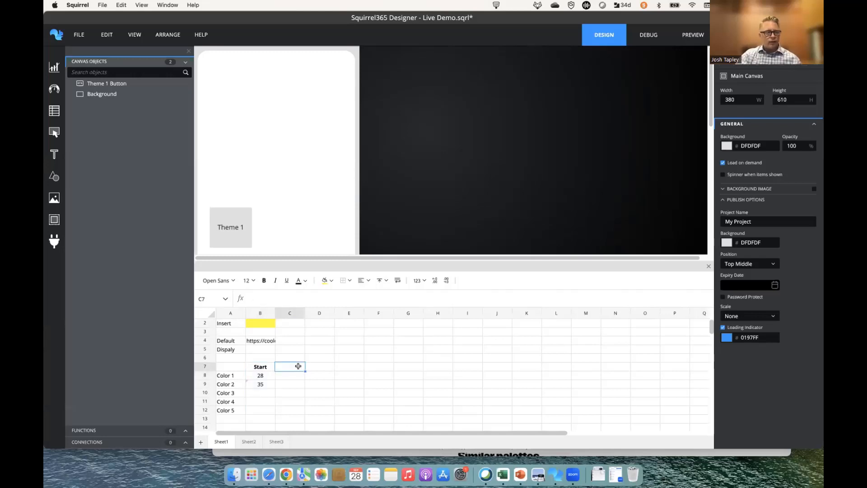
{"action": "type", "text": "Hex"}
{"action": "key", "text": "Return"}
{"action": "left_click", "coordinate": [293, 366]}
{"action": "left_click", "coordinate": [265, 280]}
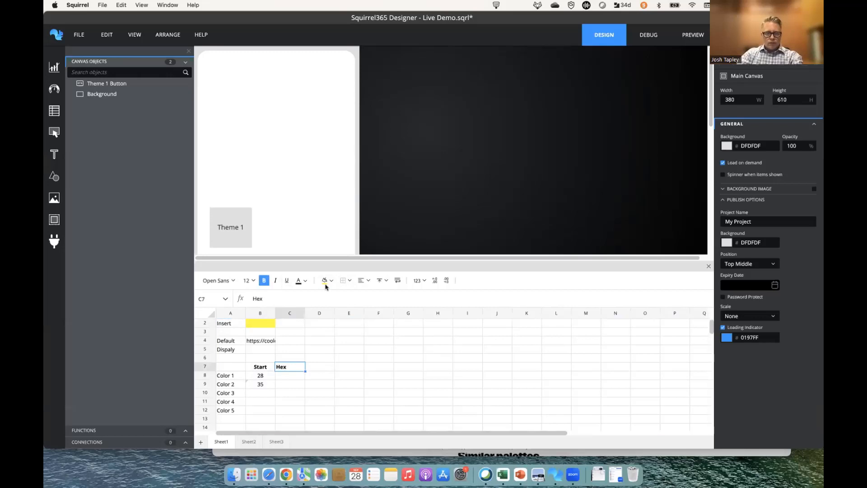
{"action": "left_click", "coordinate": [369, 281]}
{"action": "left_click", "coordinate": [375, 294]}
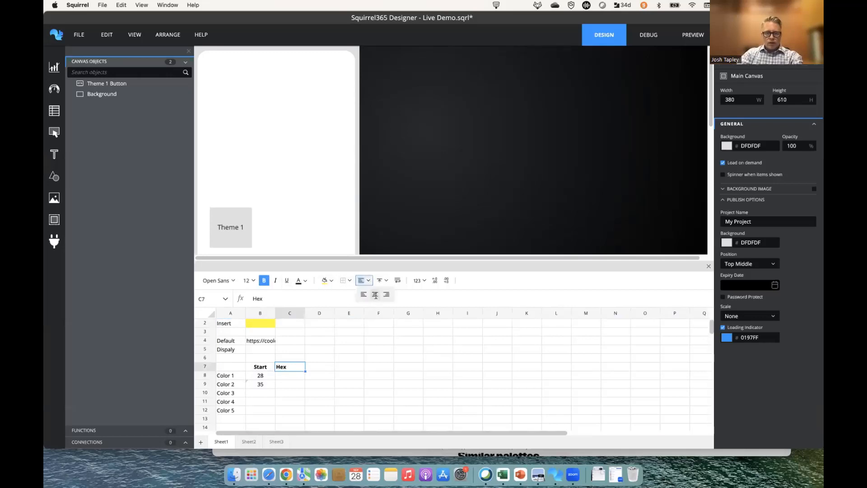
Extract Color 1's hex code in cell C8 with the formula =MID($B$5, B8, 6), using an absolute reference to the display cell
{"action": "left_click", "coordinate": [298, 382]}
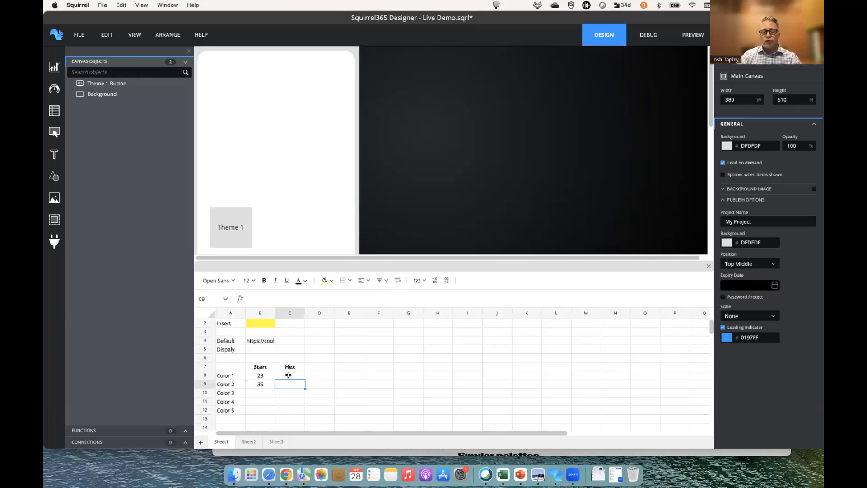
{"action": "left_click", "coordinate": [288, 375]}
{"action": "type", "text": "=MID("}
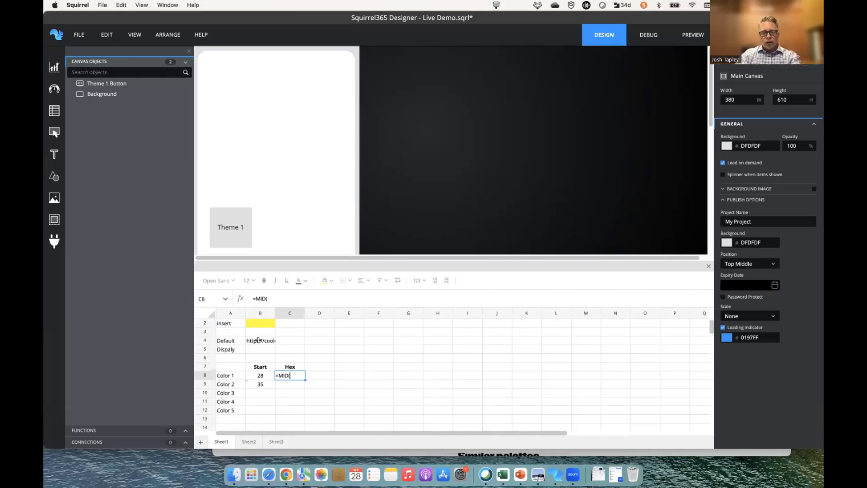
{"action": "left_click", "coordinate": [259, 339]}
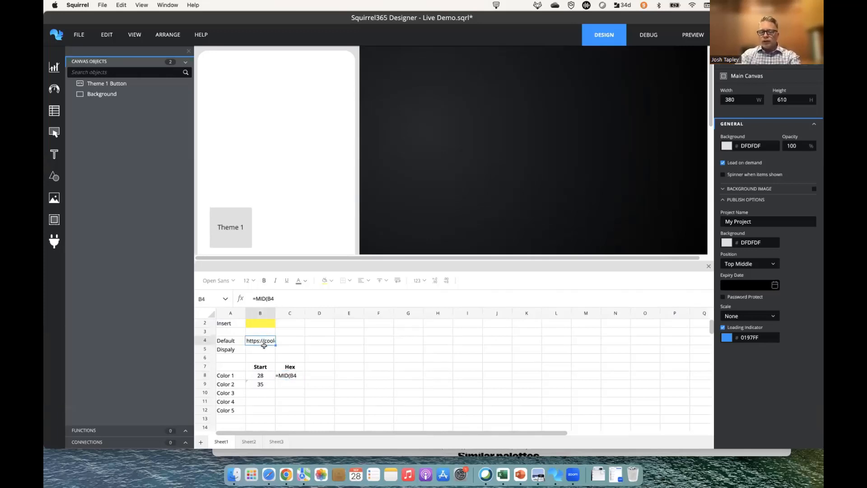
{"action": "left_click", "coordinate": [264, 348]}
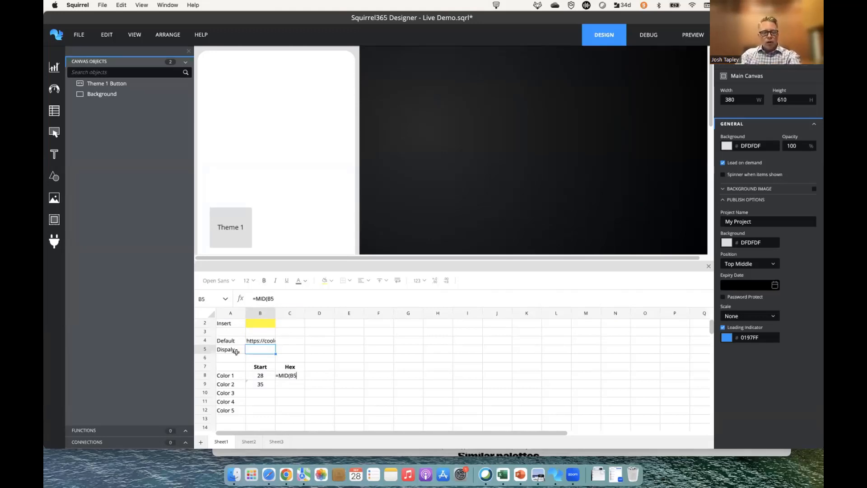
{"action": "left_click", "coordinate": [273, 298]}
{"action": "type", "text": "$"}
{"action": "key", "text": "Right"}
{"action": "type", "text": "$"}
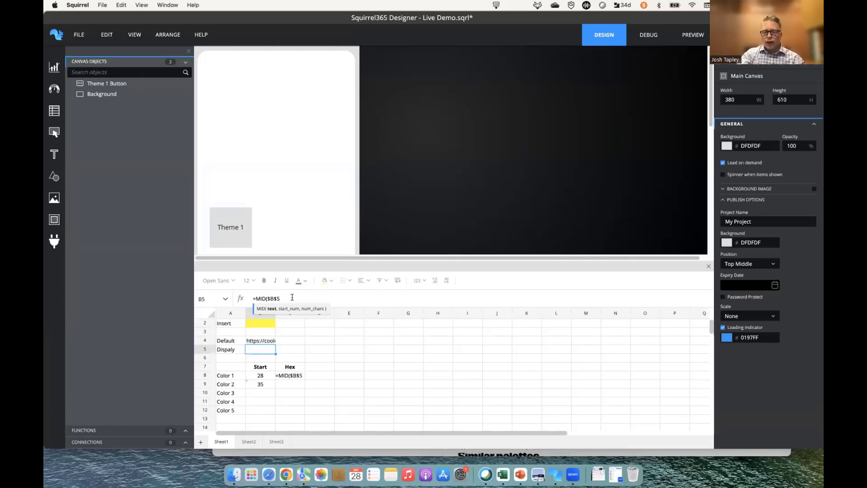
{"action": "key", "text": "Right"}
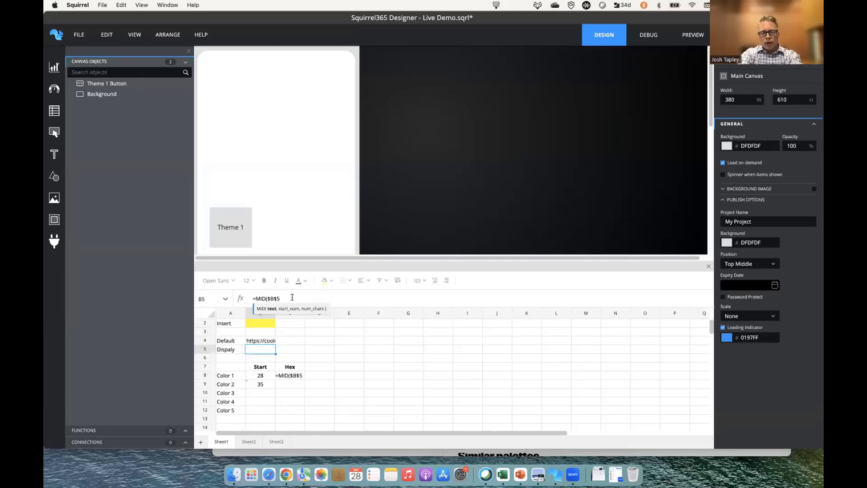
{"action": "type", "text": ","}
{"action": "left_click", "coordinate": [264, 374]}
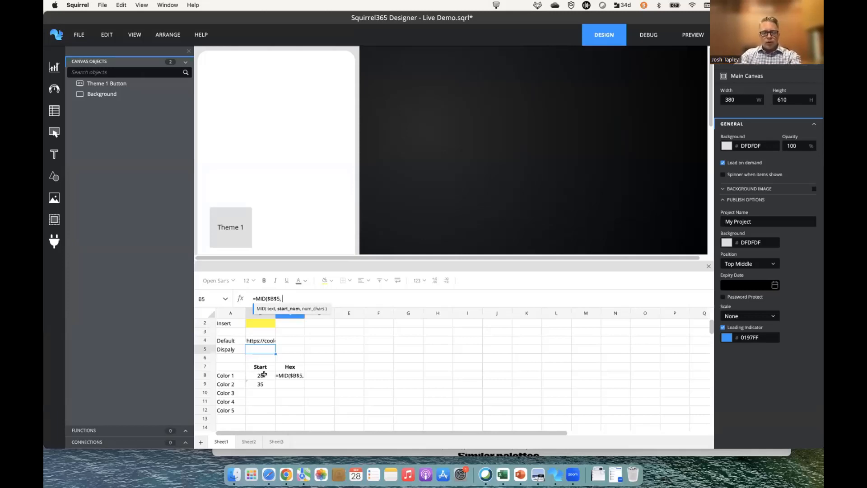
{"action": "type", "text": ", 6"}
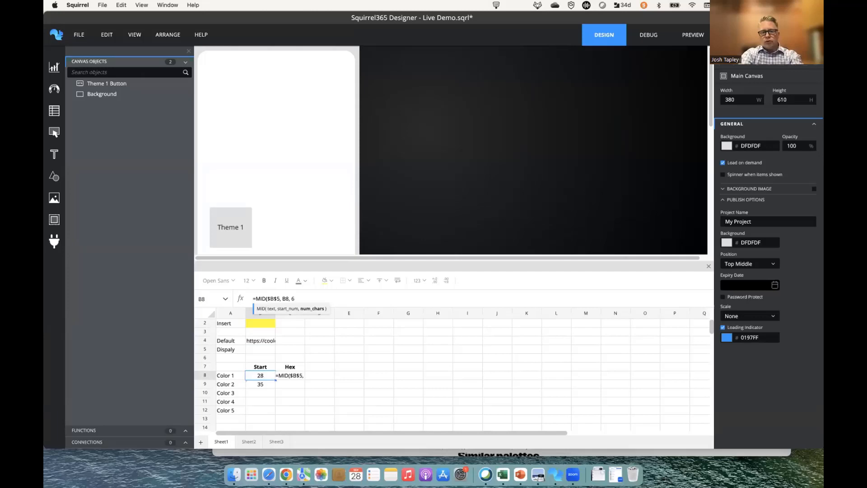
{"action": "type", "text": ")"}
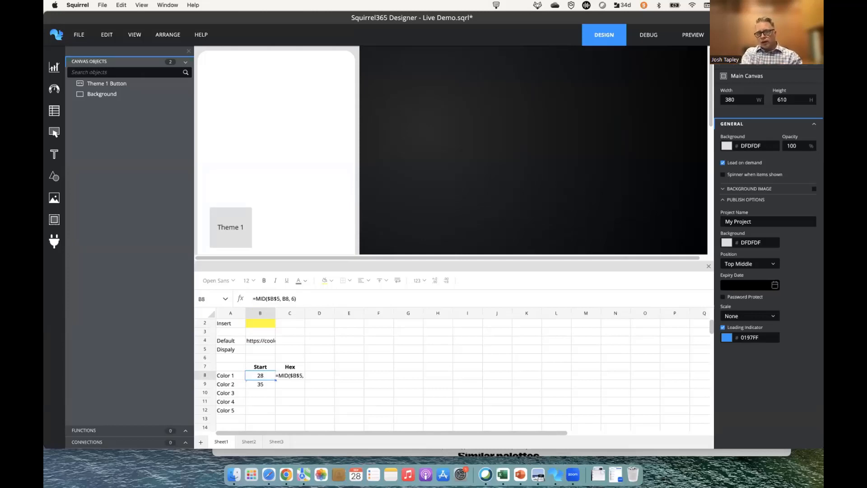
{"action": "key", "text": "Escape"}
Enter the formula =if(B2="", B4, B2) in display cell B5, falling back to the default URL when the insert cell is empty
{"action": "left_click", "coordinate": [266, 348]}
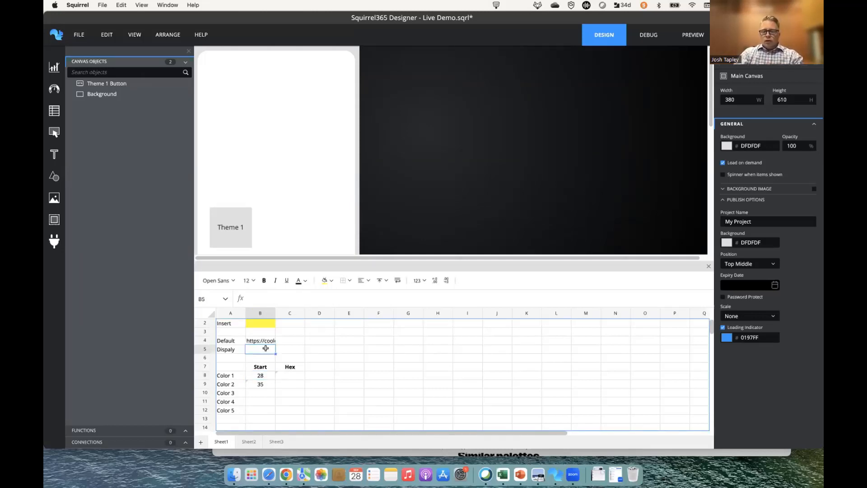
{"action": "type", "text": "="}
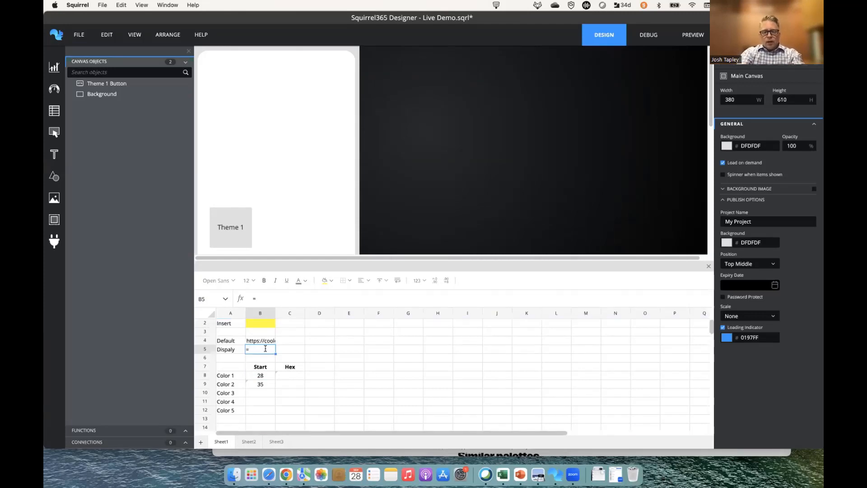
{"action": "type", "text": "if("}
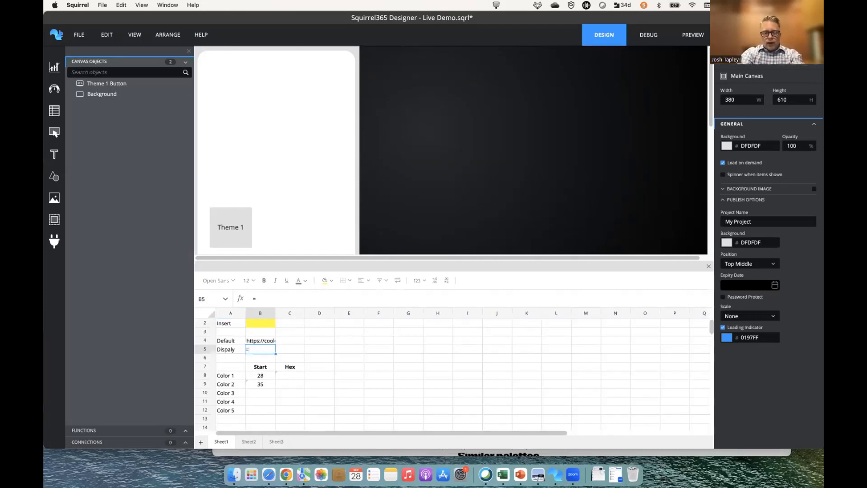
{"action": "left_click", "coordinate": [262, 341]}
{"action": "key", "text": "Up"}
{"action": "key", "text": "Up"}
{"action": "key", "text": "Up"}
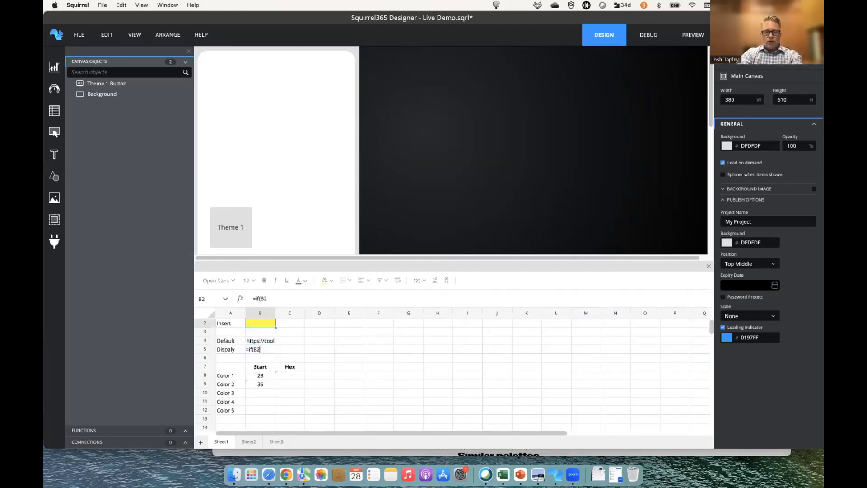
{"action": "key", "text": "Down"}
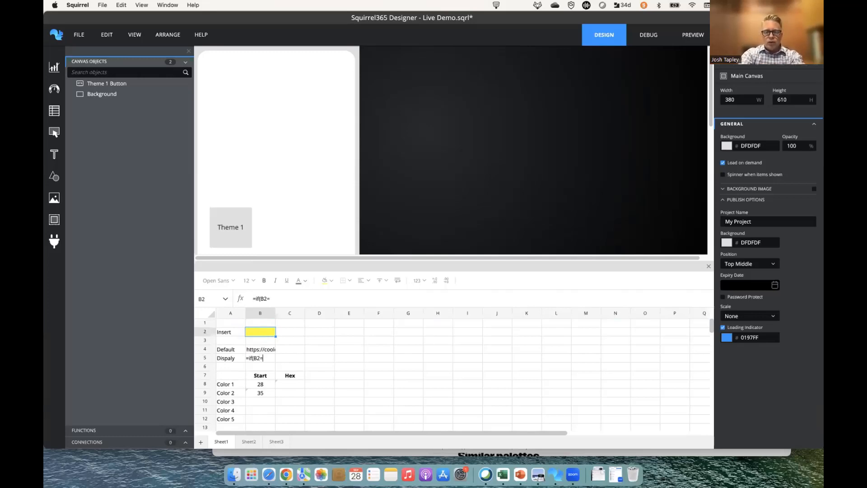
{"action": "type", "text": "\"\""}
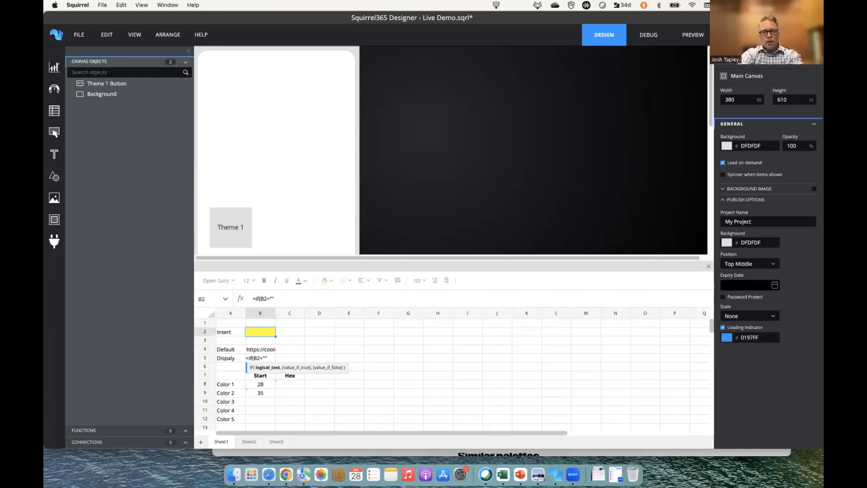
{"action": "type", "text": ","}
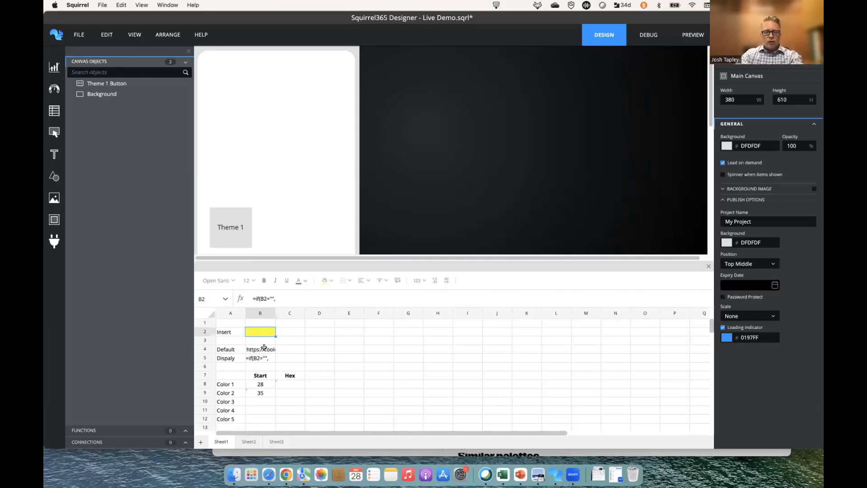
{"action": "left_click", "coordinate": [264, 349]}
{"action": "type", "text": ","}
{"action": "left_click", "coordinate": [263, 331]}
{"action": "type", "text": ")"}
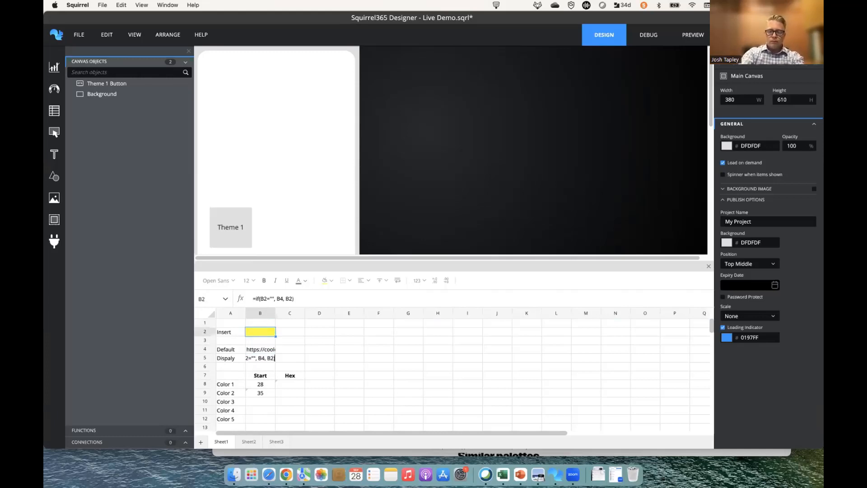
{"action": "key", "text": "Return"}
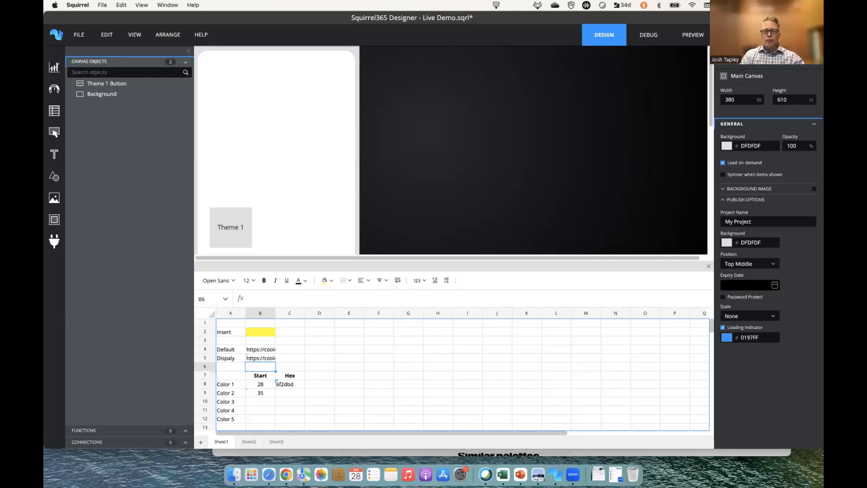
Copy Color 1's hex formula from cell C8 down to Color 2's cell C9
{"action": "left_click", "coordinate": [297, 384]}
{"action": "left_click_drag", "start_coordinate": [306, 392], "coordinate": [297, 394]}
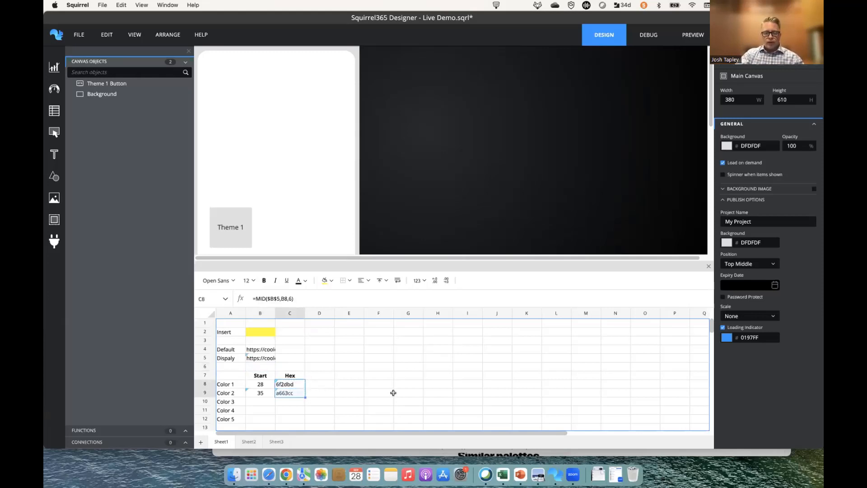
{"action": "left_click", "coordinate": [394, 393]}
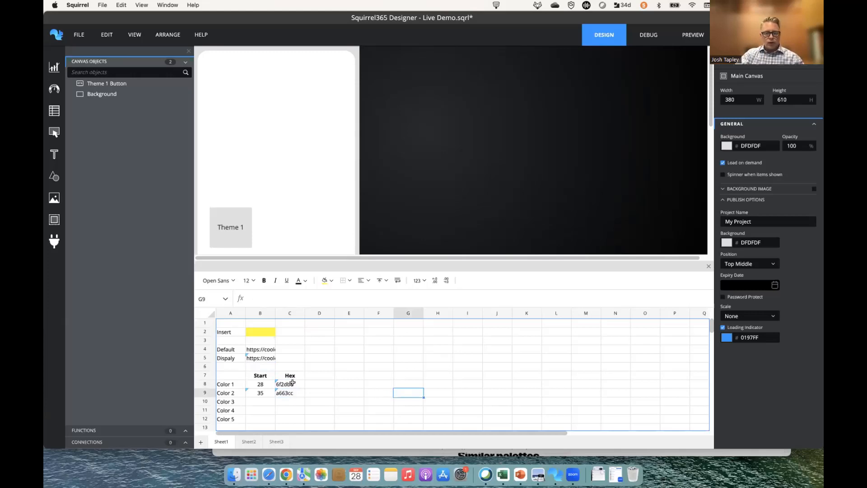
Fill Color 2's start and hex formulas in B9:C9 down through row 12 for Colors 3 to 5
{"action": "left_click", "coordinate": [266, 391]}
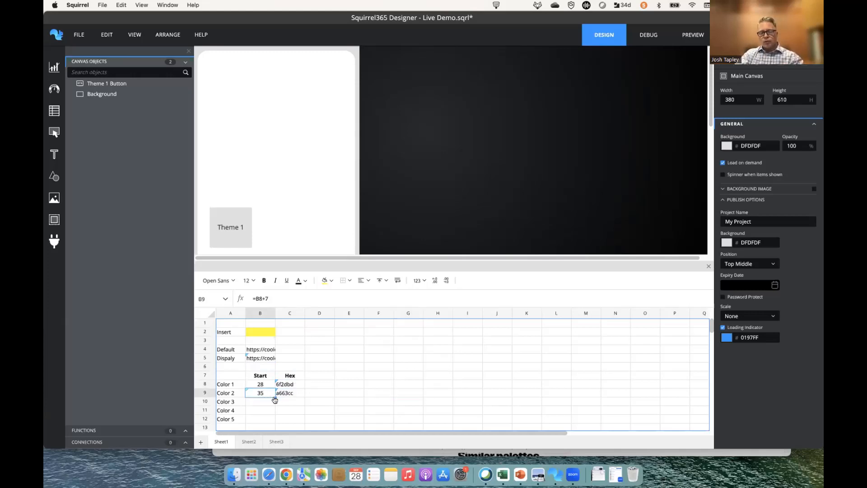
{"action": "left_click", "coordinate": [281, 391], "text": "shift"}
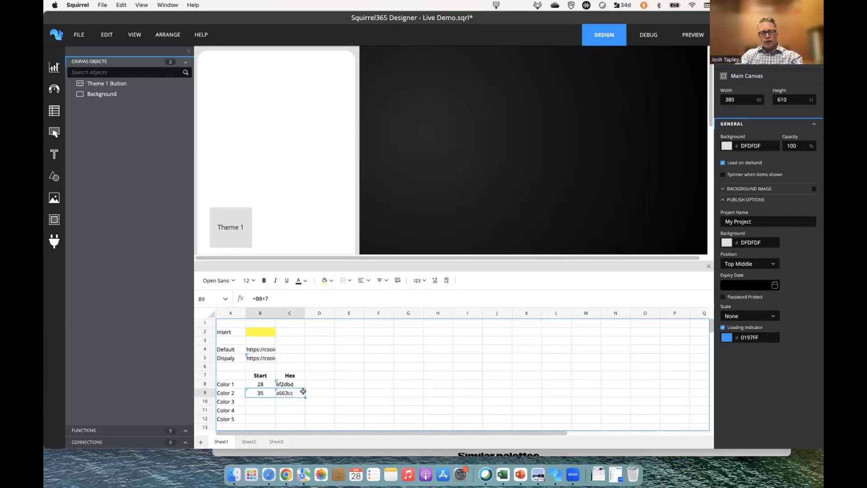
{"action": "left_click_drag", "start_coordinate": [305, 398], "coordinate": [303, 420]}
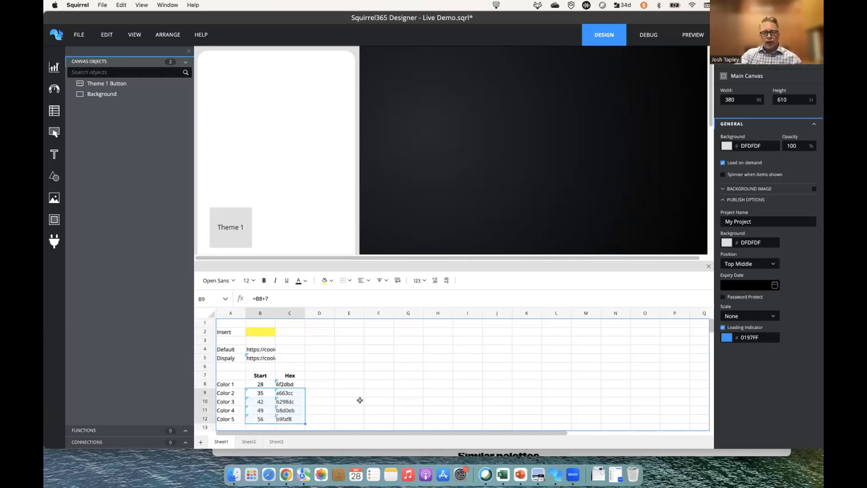
{"action": "left_click", "coordinate": [352, 401]}
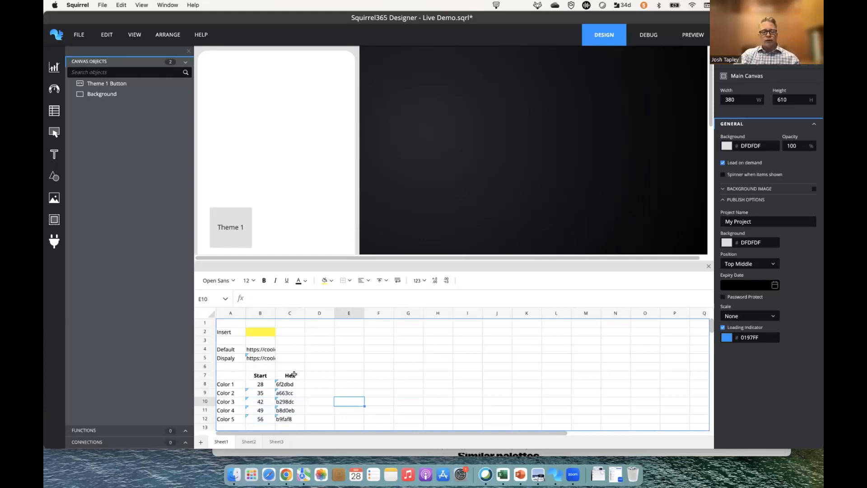
Center the contents of the Hex column, cells C7 to C12
{"action": "left_click_drag", "start_coordinate": [292, 374], "coordinate": [294, 418]}
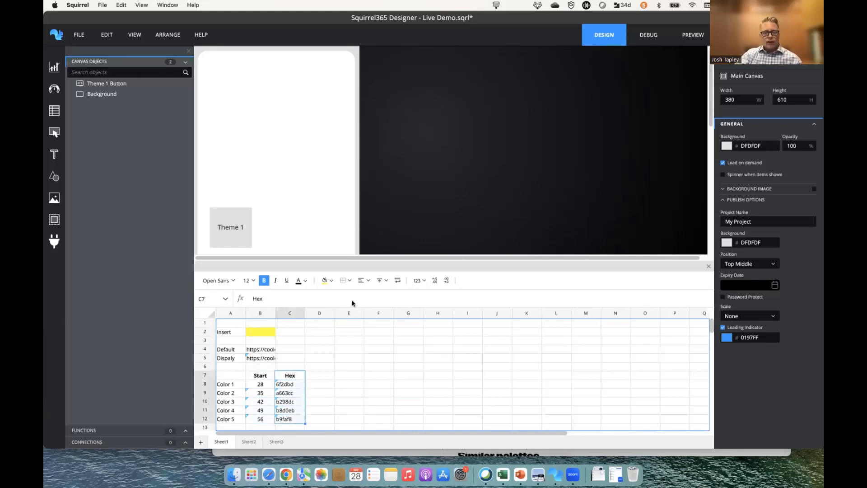
{"action": "left_click", "coordinate": [365, 280]}
{"action": "left_click", "coordinate": [375, 295]}
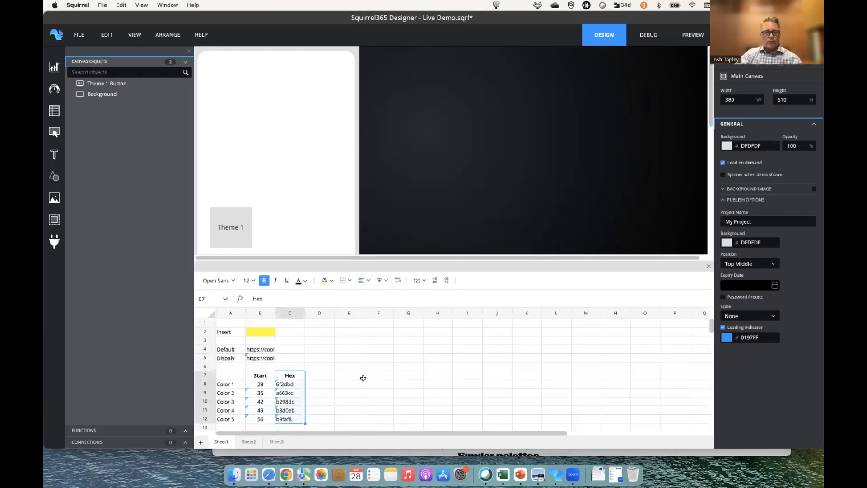
{"action": "left_click", "coordinate": [367, 280]}
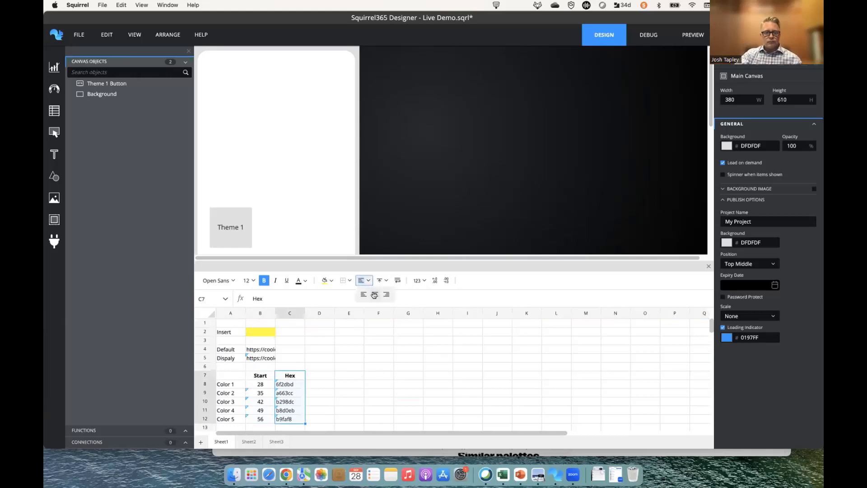
{"action": "left_click", "coordinate": [375, 294]}
{"action": "left_click", "coordinate": [368, 357]}
{"action": "scroll", "coordinate": [350, 369], "scroll_direction": "down", "scroll_amount": 1}
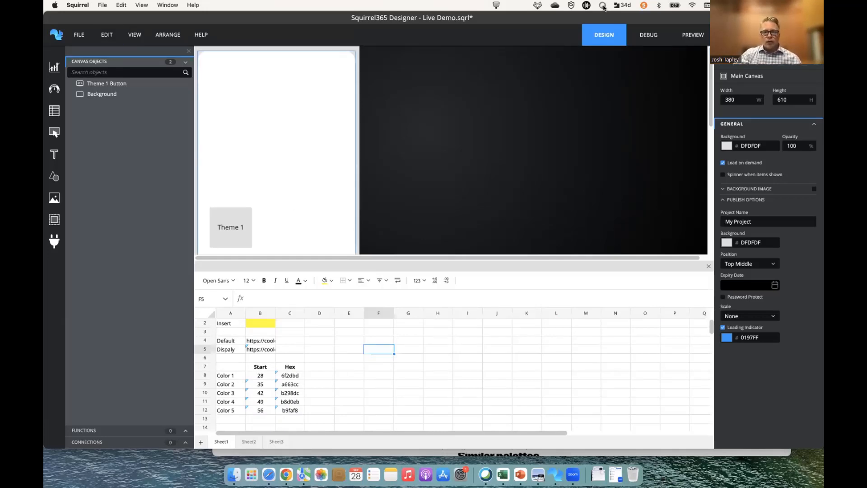
{"action": "left_click_drag", "start_coordinate": [614, 20], "coordinate": [610, 20]}
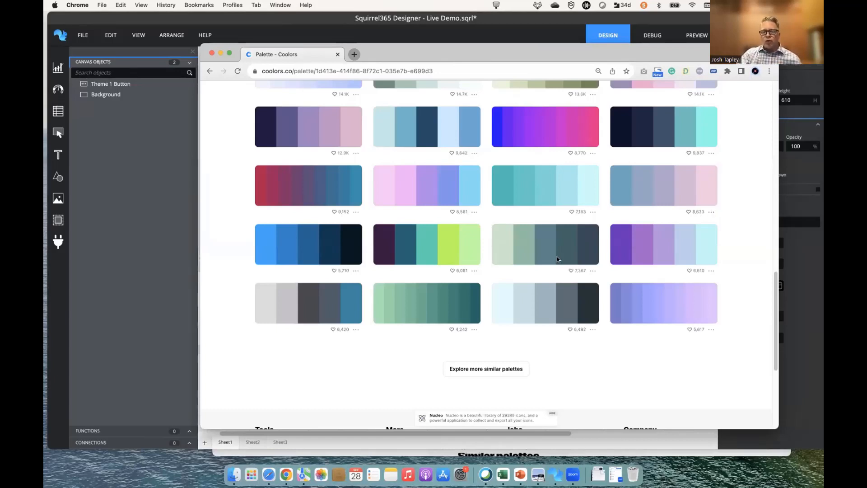
{"action": "left_click", "coordinate": [474, 271]}
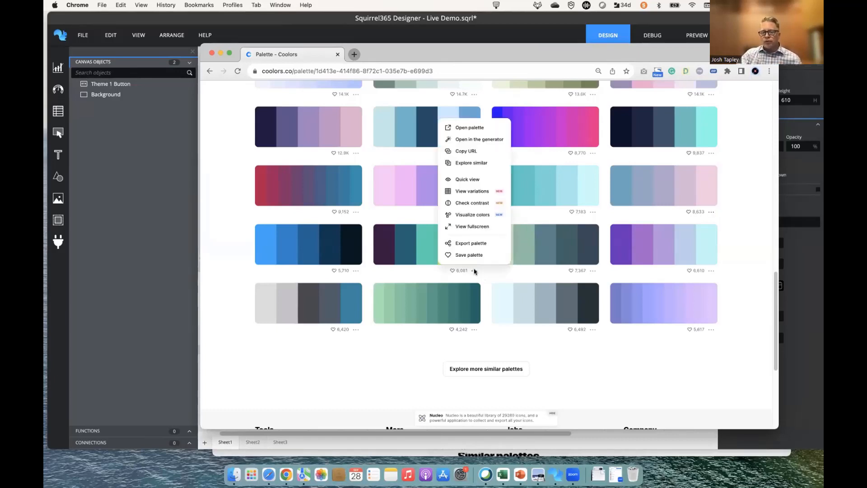
{"action": "left_click", "coordinate": [472, 128]}
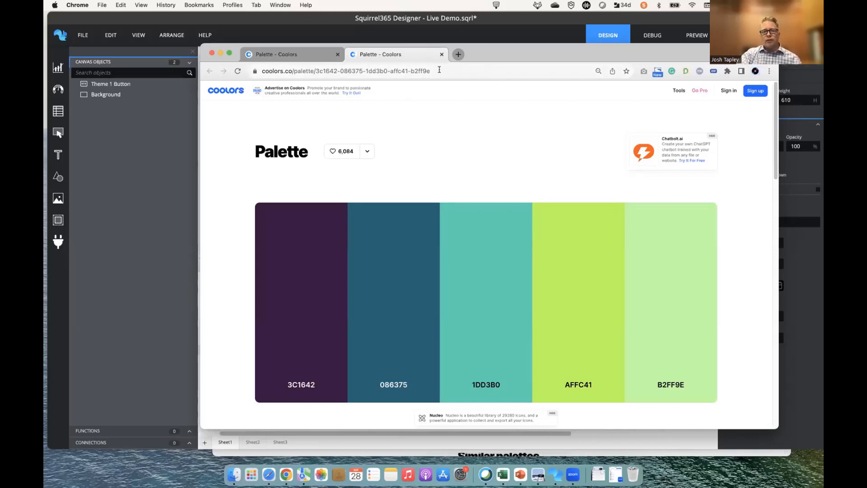
{"action": "left_click", "coordinate": [440, 70]}
{"action": "key", "text": "super+c"}
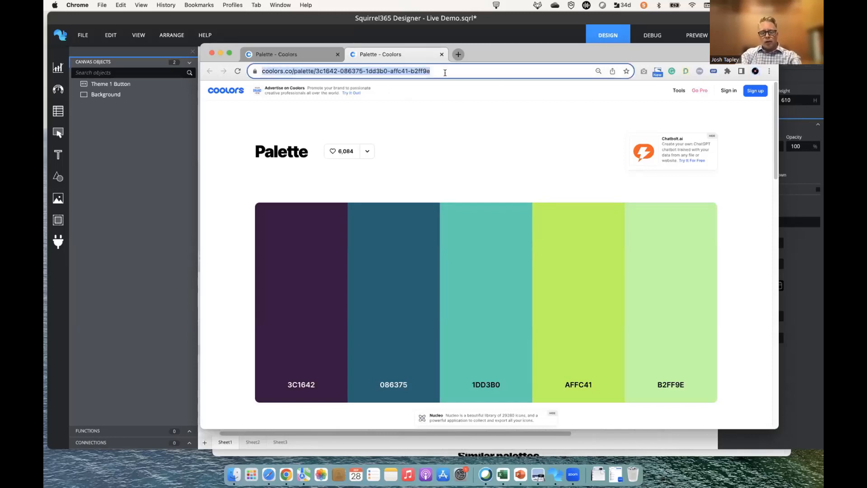
{"action": "left_click_drag", "start_coordinate": [496, 45], "coordinate": [511, 487]}
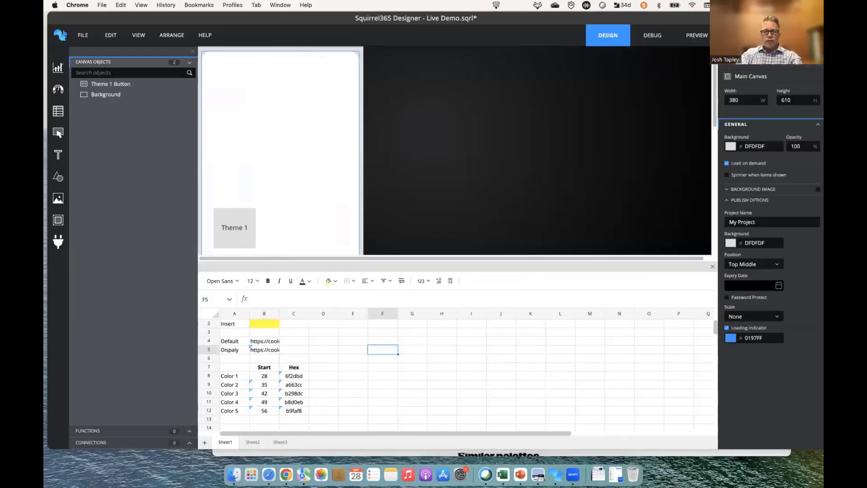
In the Squirrel365 Designer spreadsheet, add the labels Theme 1, Theme 2 and Theme 3 in cells A14 to A16
{"action": "scroll", "coordinate": [227, 420], "scroll_direction": "down", "scroll_amount": 1}
{"action": "left_click", "coordinate": [240, 417]}
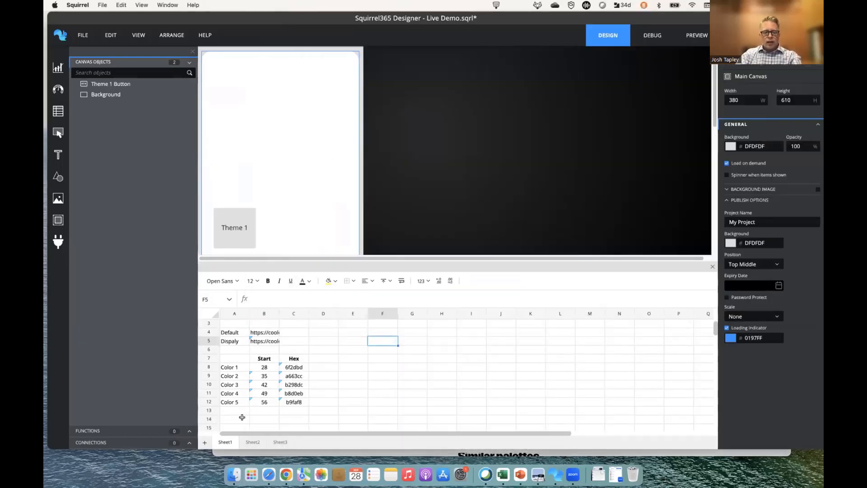
{"action": "type", "text": "Theme 1"}
{"action": "key", "text": "Return"}
{"action": "type", "text": "Theme 2"}
{"action": "key", "text": "Return"}
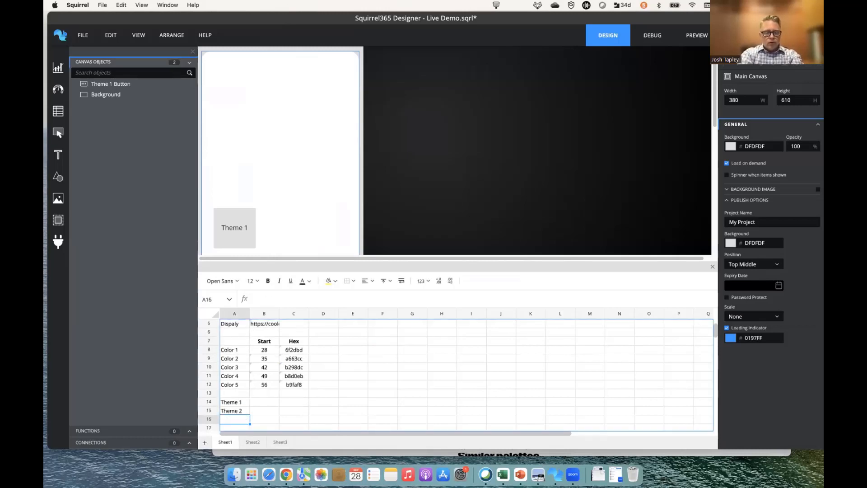
{"action": "type", "text": "Them"}
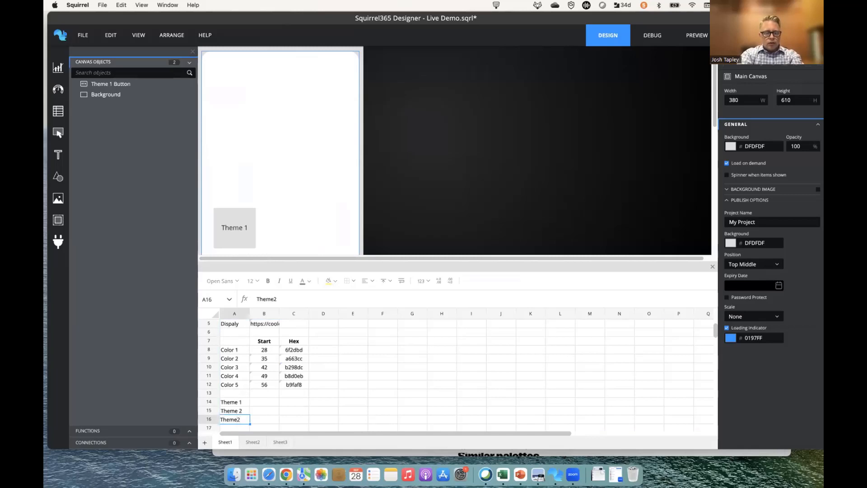
{"action": "type", "text": "e 3"}
{"action": "key", "text": "Tab"}
Paste the copied Coolors palette URL into cell B14 beside Theme 1
{"action": "key", "text": "Up"}
{"action": "key", "text": "Up"}
{"action": "key", "text": "super+v"}
{"action": "key", "text": "Return"}
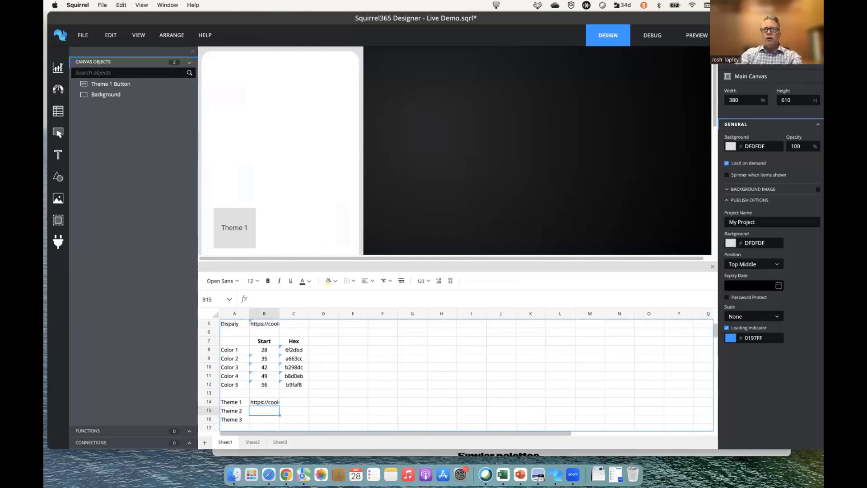
{"action": "left_click_drag", "start_coordinate": [823, 1], "coordinate": [606, 41]}
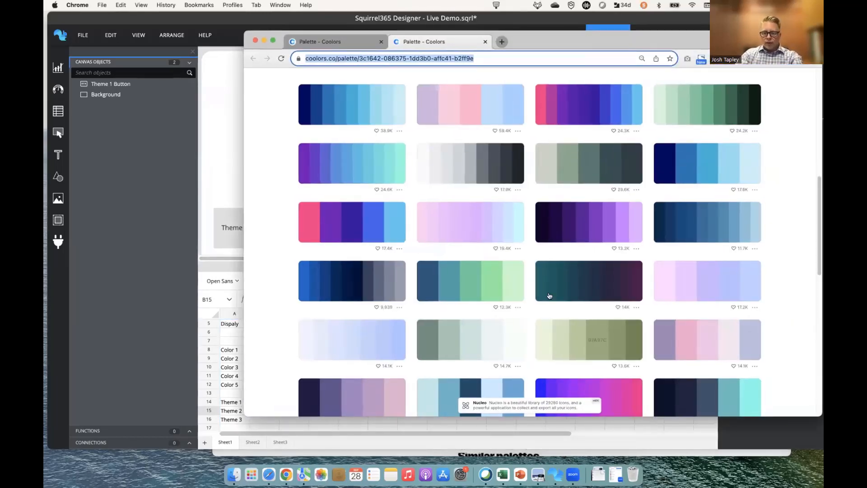
{"action": "scroll", "coordinate": [548, 292], "scroll_direction": "down", "scroll_amount": 15}
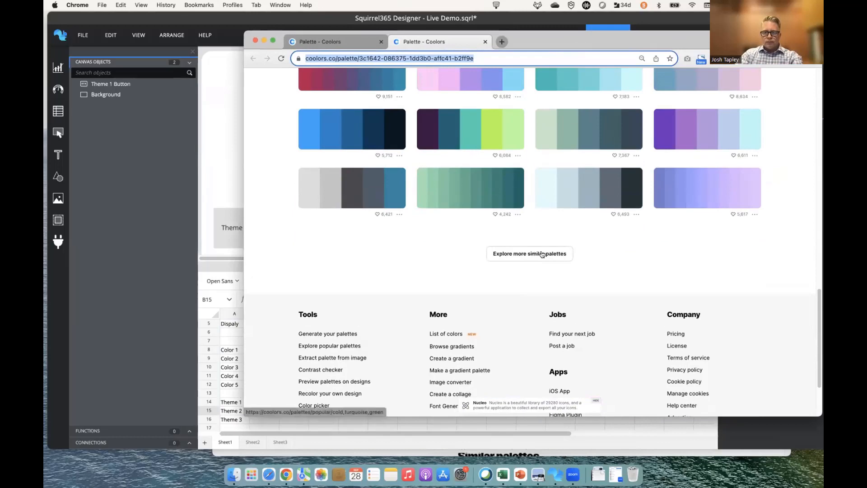
{"action": "left_click", "coordinate": [542, 254]}
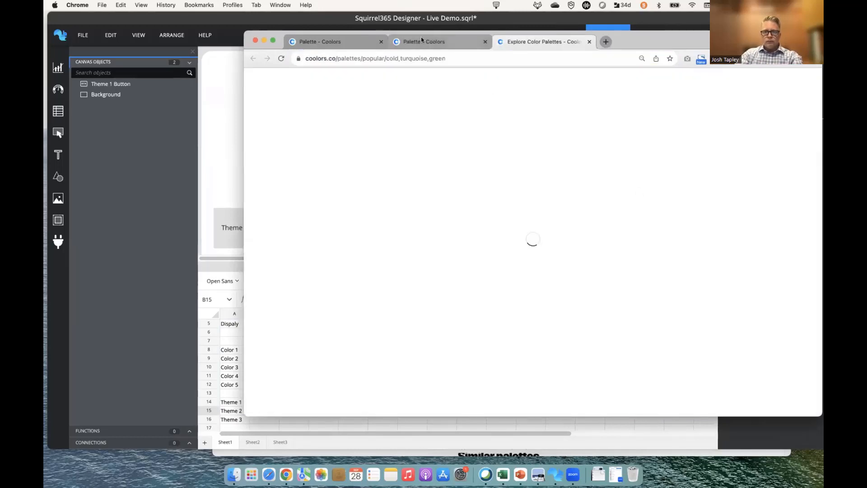
{"action": "left_click", "coordinate": [421, 41]}
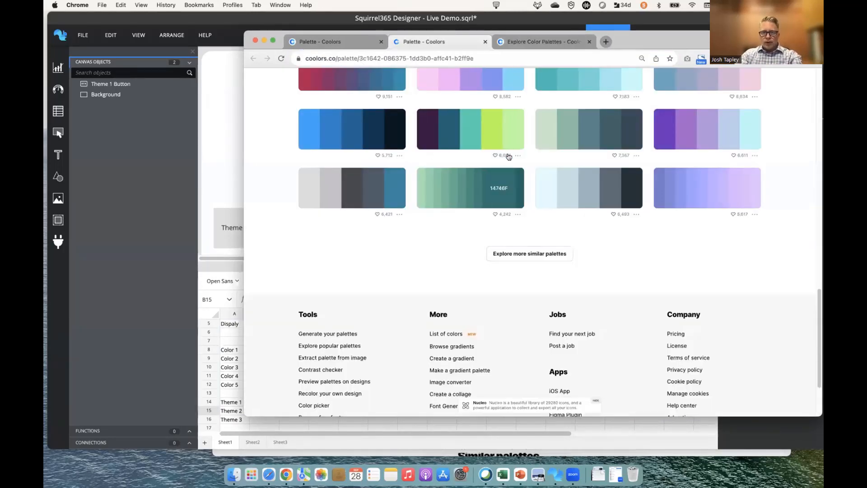
{"action": "scroll", "coordinate": [509, 157], "scroll_direction": "up", "scroll_amount": 3}
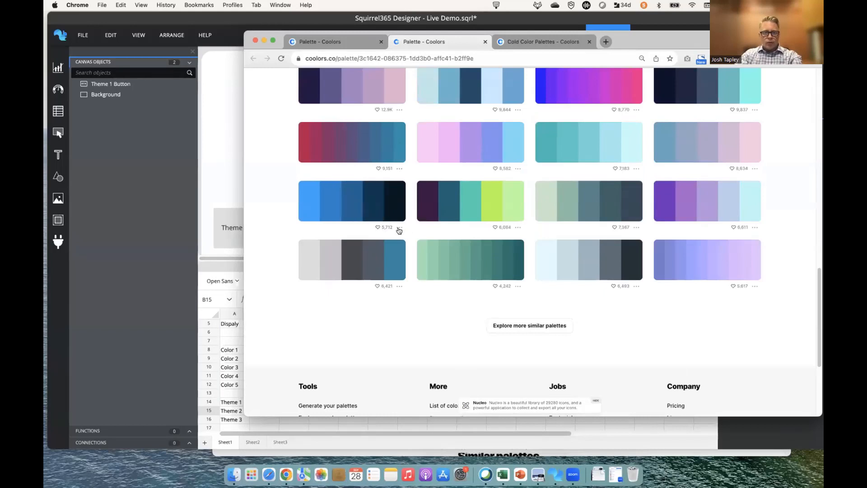
{"action": "left_click", "coordinate": [399, 228]}
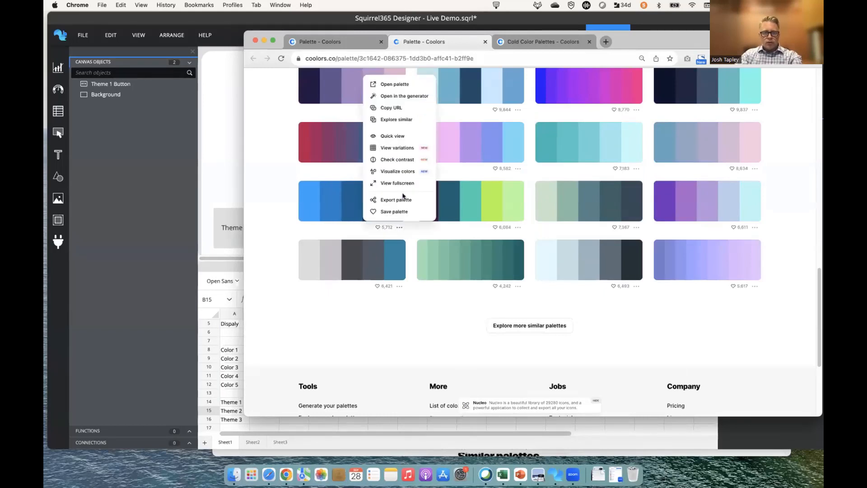
{"action": "left_click", "coordinate": [402, 89]}
{"action": "left_click", "coordinate": [506, 55]}
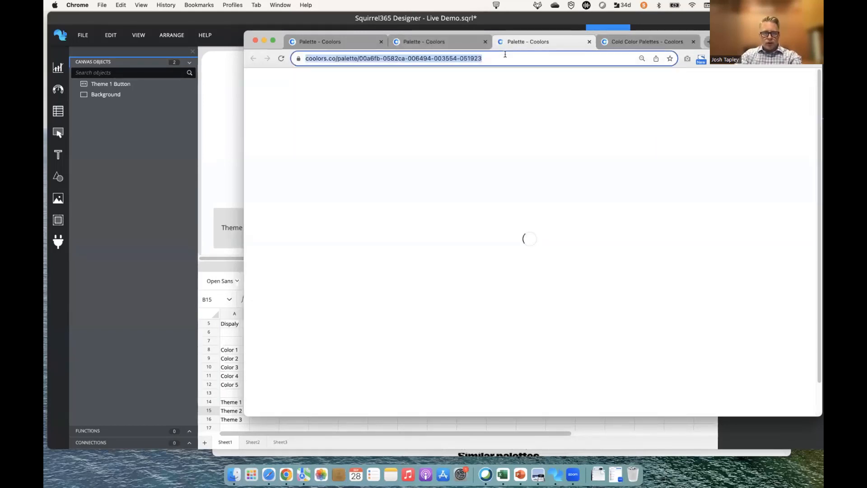
{"action": "key", "text": "super+c"}
{"action": "left_click", "coordinate": [210, 107]}
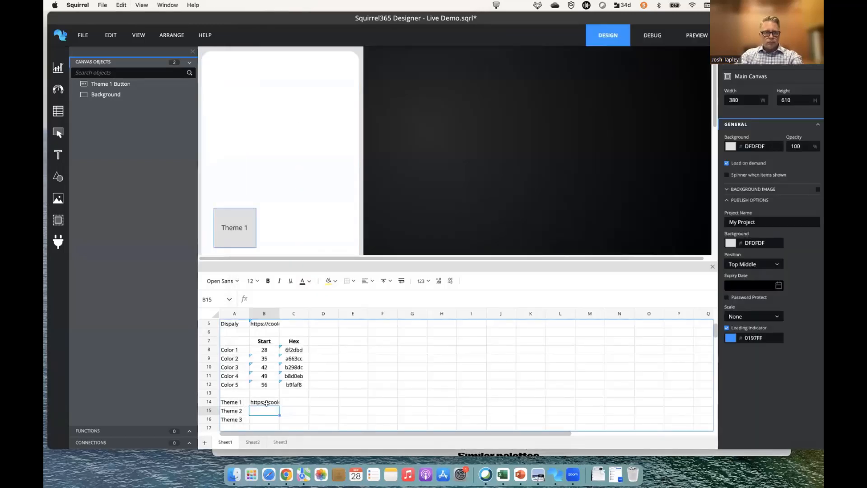
{"action": "key", "text": "super+v"}
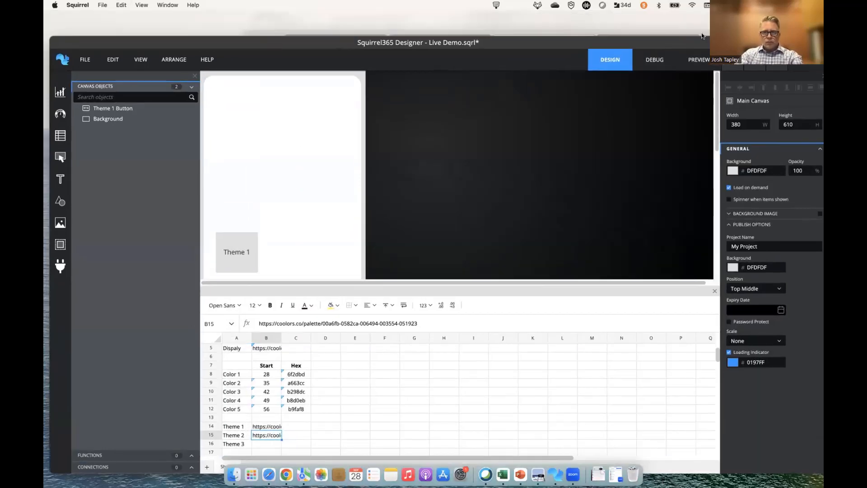
{"action": "left_click", "coordinate": [702, 35]}
{"action": "scroll", "coordinate": [542, 181], "scroll_direction": "down", "scroll_amount": 1}
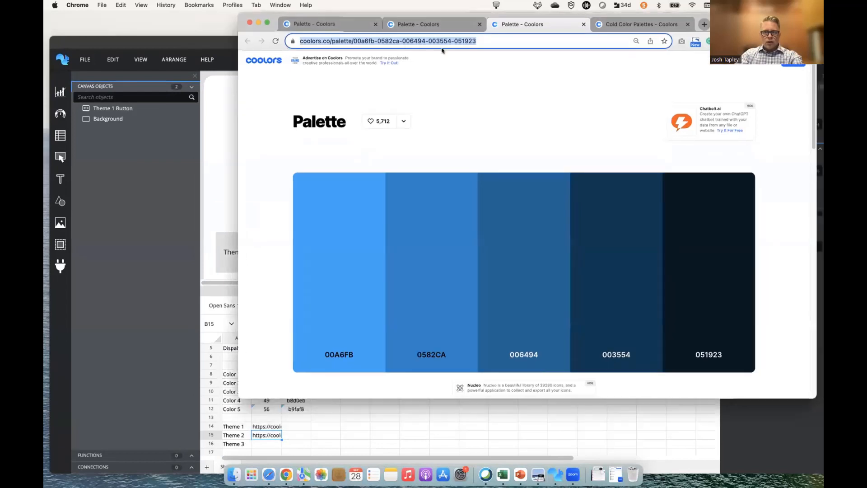
{"action": "scroll", "coordinate": [568, 144], "scroll_direction": "down", "scroll_amount": 10}
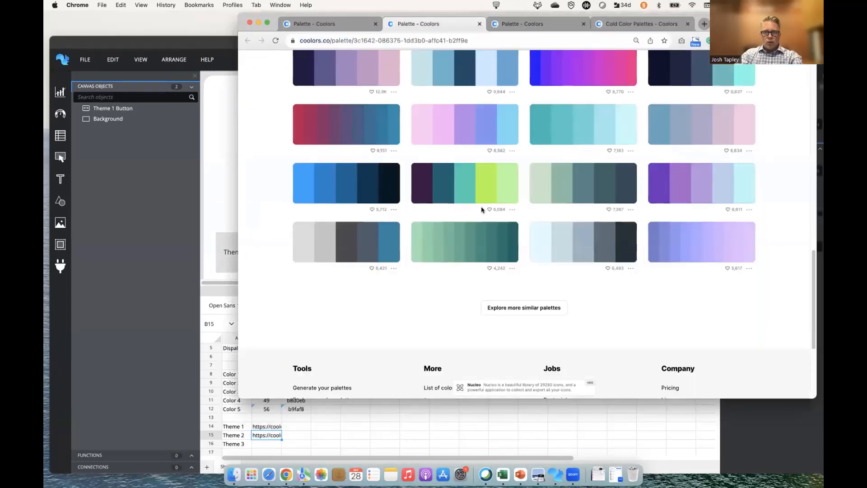
{"action": "left_click", "coordinate": [512, 210]}
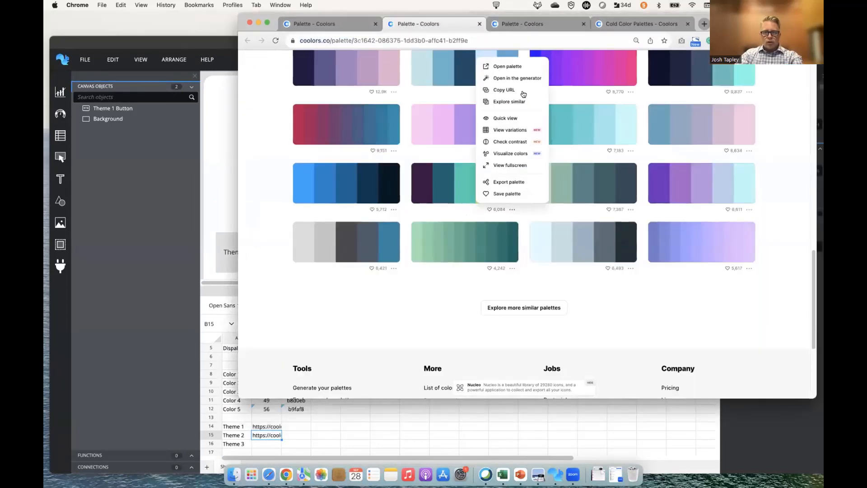
{"action": "left_click", "coordinate": [507, 66]}
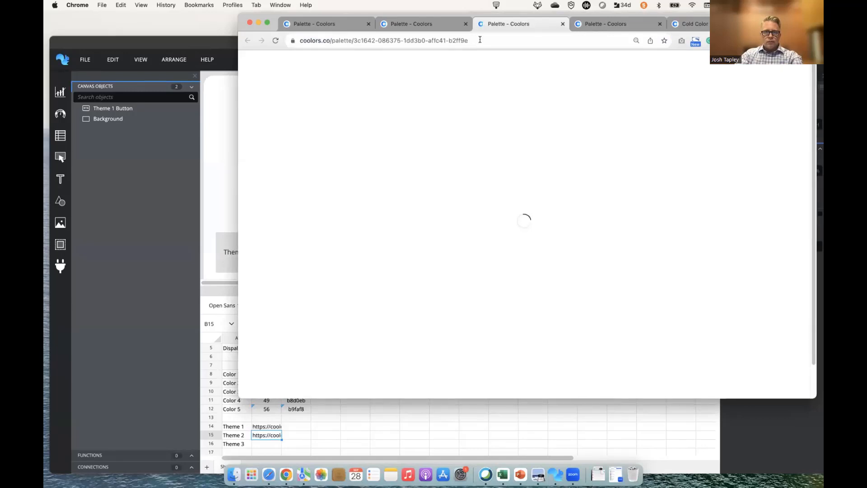
{"action": "left_click", "coordinate": [479, 40]}
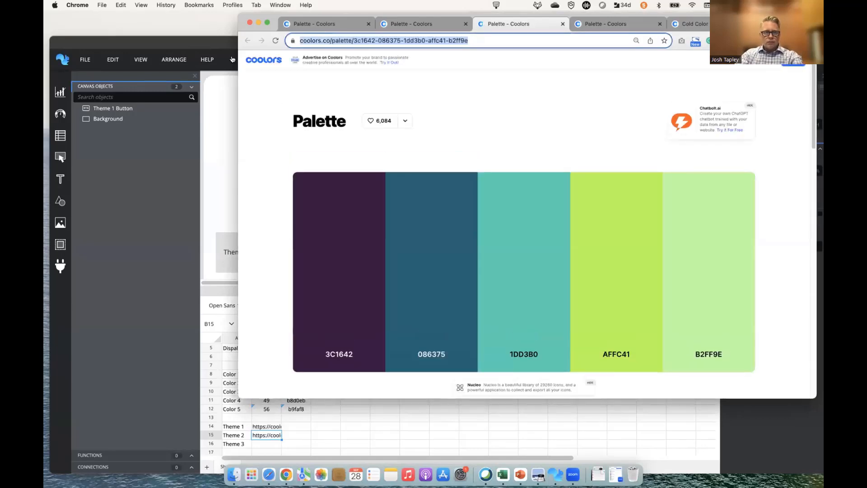
{"action": "left_click", "coordinate": [271, 434]}
{"action": "left_click", "coordinate": [266, 443]}
{"action": "key", "text": "super+v"}
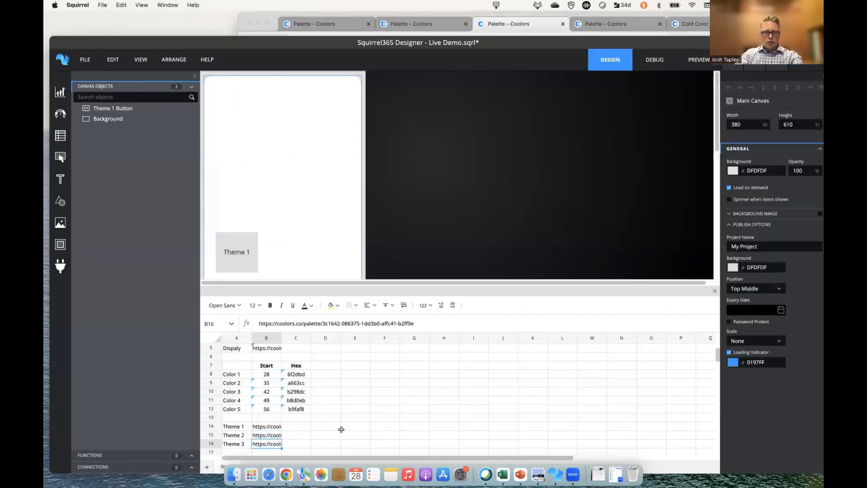
{"action": "left_click", "coordinate": [342, 431]}
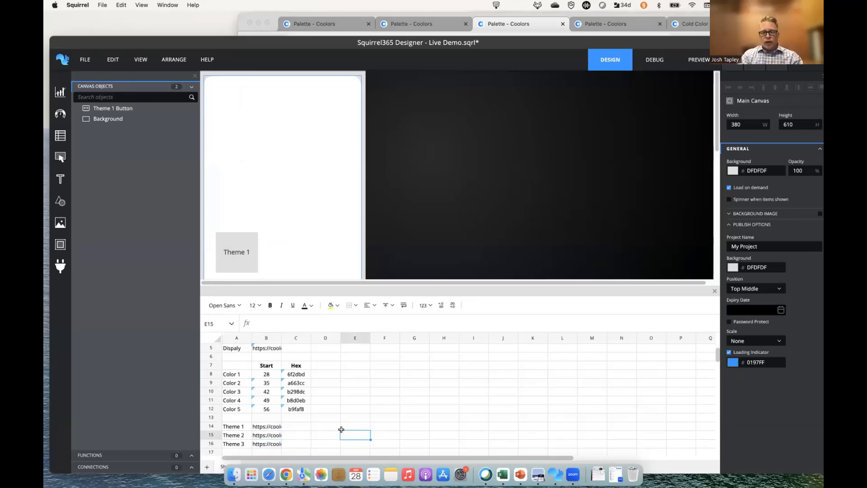
Link the Theme 1 button's data insertion source to cell Sheet1!B14, which holds the Theme 1 URL
{"action": "scroll", "coordinate": [341, 429], "scroll_direction": "up", "scroll_amount": 3}
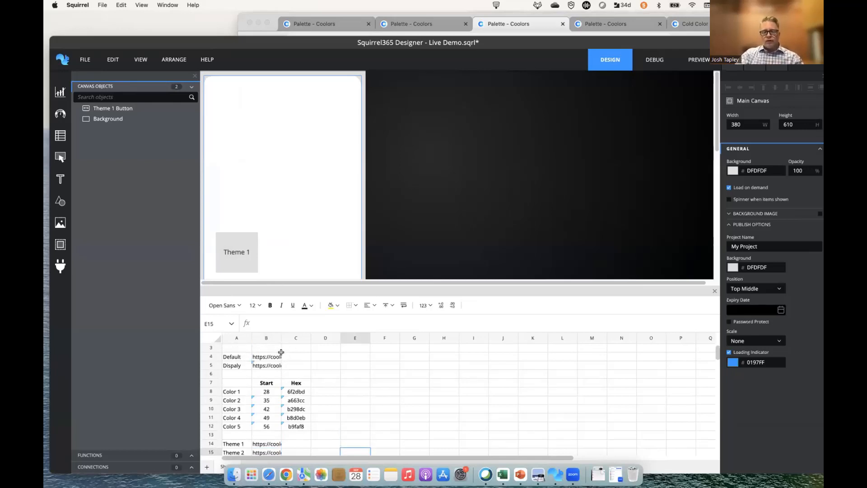
{"action": "scroll", "coordinate": [281, 352], "scroll_direction": "up", "scroll_amount": 1}
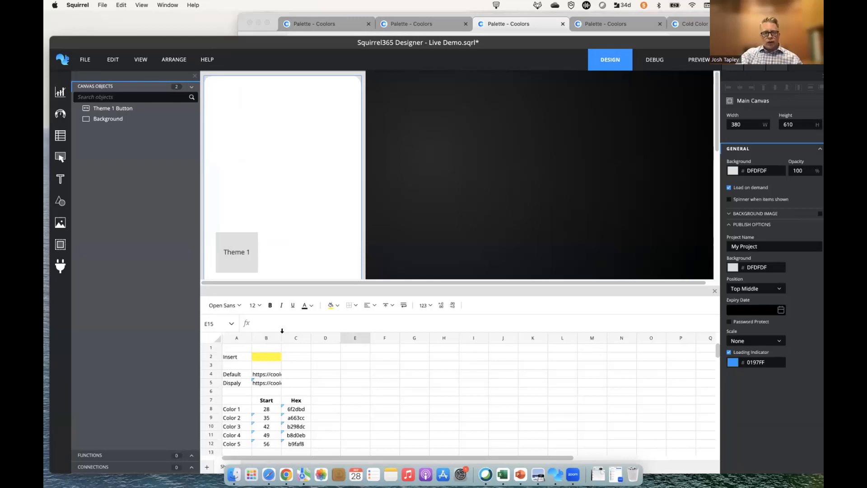
{"action": "left_click", "coordinate": [244, 259]}
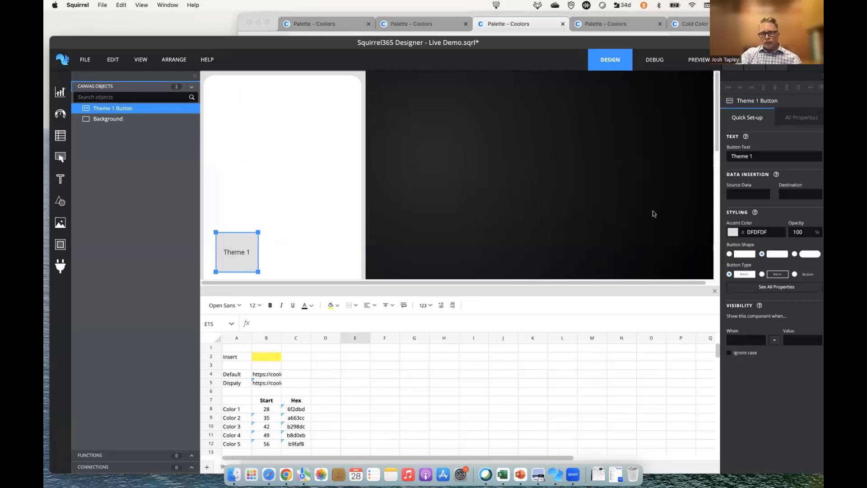
{"action": "mouse_move", "coordinate": [752, 196]}
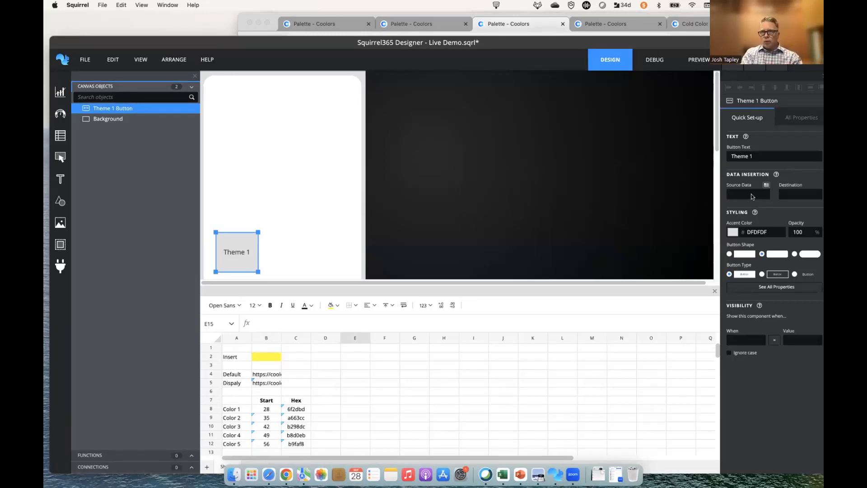
{"action": "scroll", "coordinate": [266, 396], "scroll_direction": "down", "scroll_amount": 3}
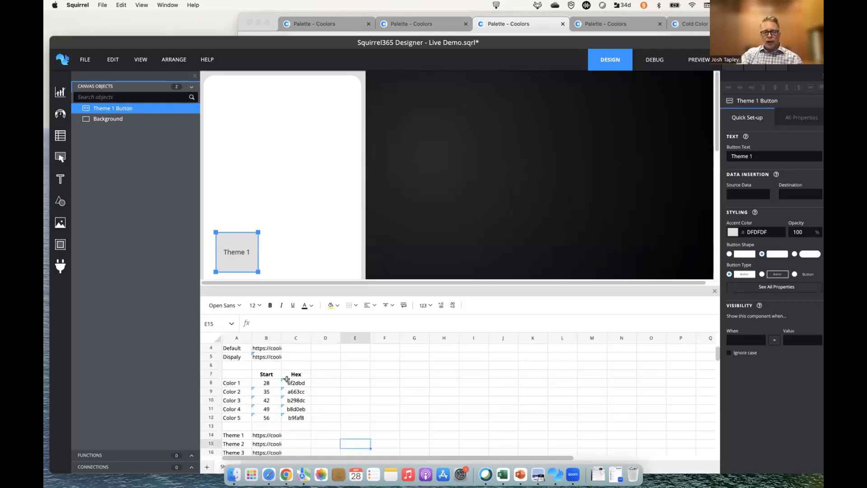
{"action": "mouse_move", "coordinate": [764, 178]}
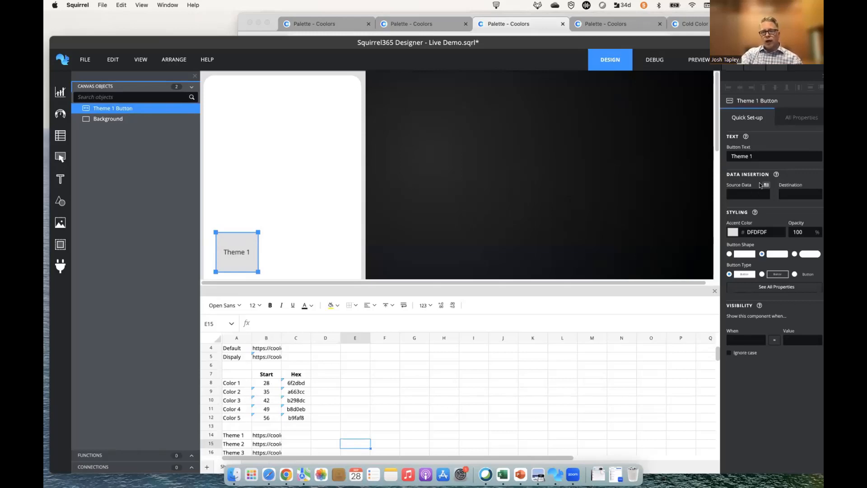
{"action": "left_click", "coordinate": [767, 185]}
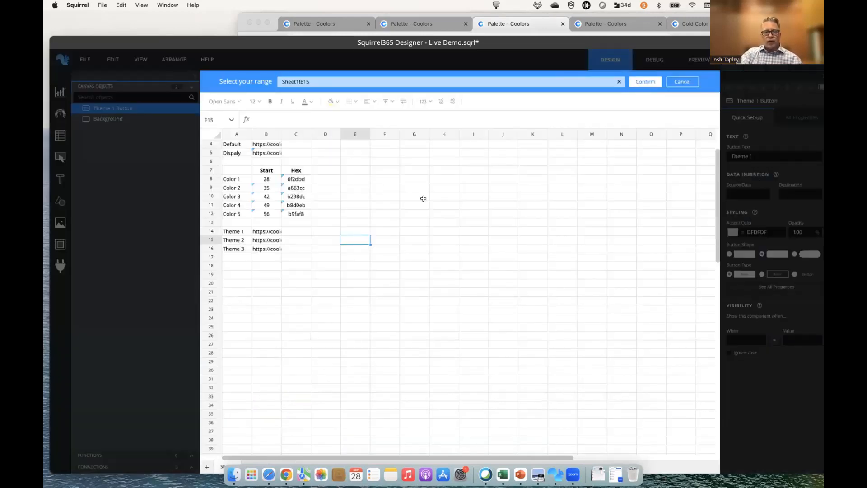
{"action": "left_click", "coordinate": [271, 232]}
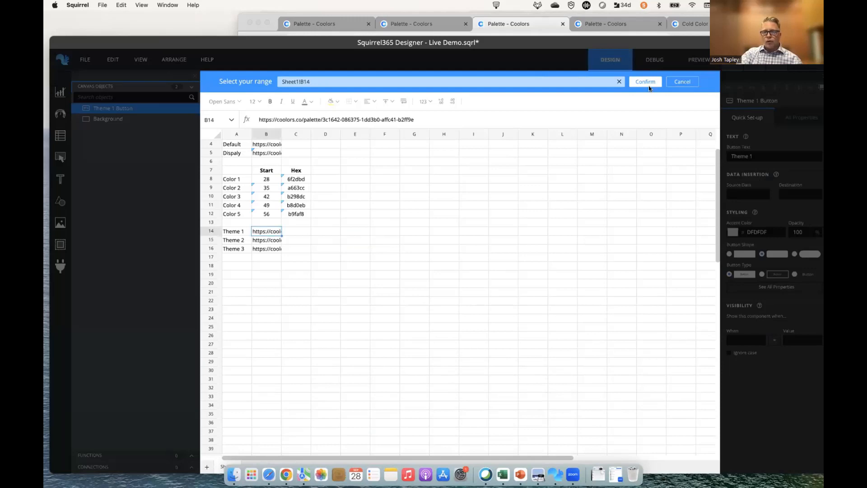
{"action": "left_click", "coordinate": [647, 82]}
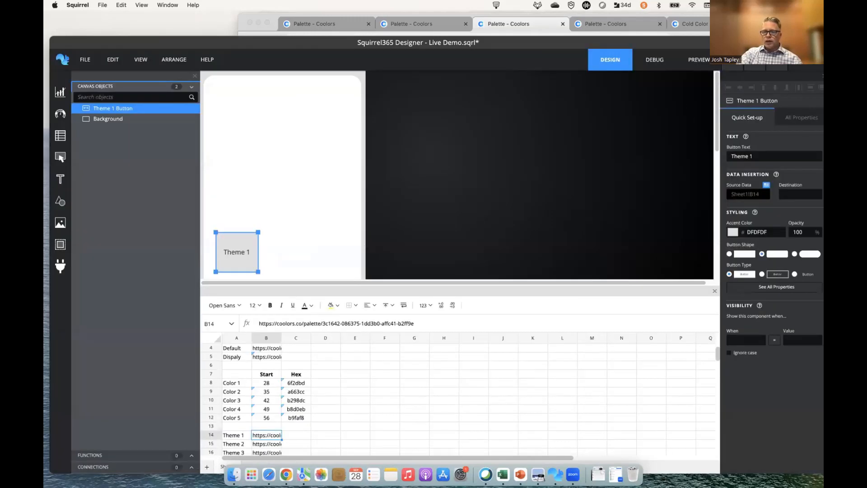
Set the Theme 1 button's data insertion destination to the yellow Insert cell, Sheet1!B2
{"action": "left_click", "coordinate": [284, 342]}
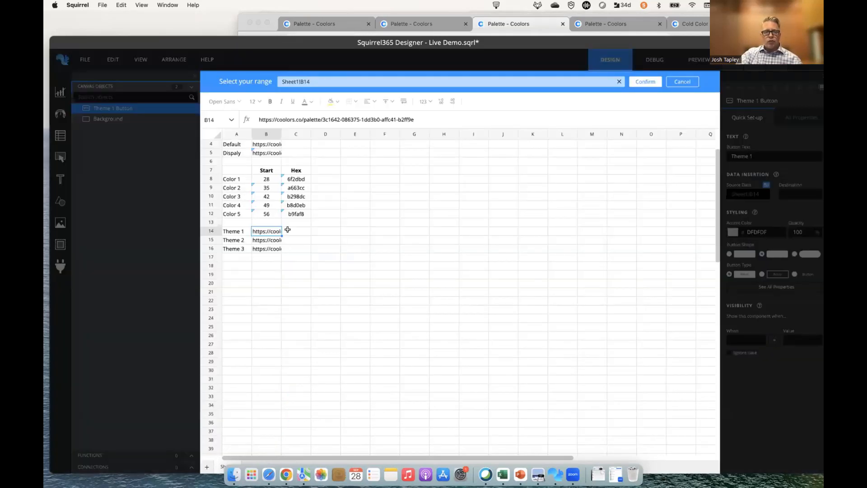
{"action": "scroll", "coordinate": [287, 229], "scroll_direction": "up", "scroll_amount": 2}
{"action": "left_click", "coordinate": [263, 153]}
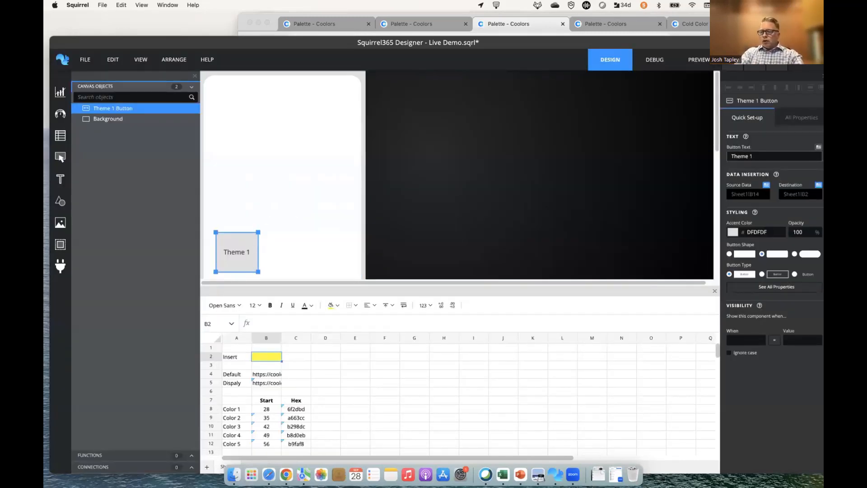
Link the Theme 1 button's text to the label in cell Sheet1!A14
{"action": "left_click", "coordinate": [818, 147]}
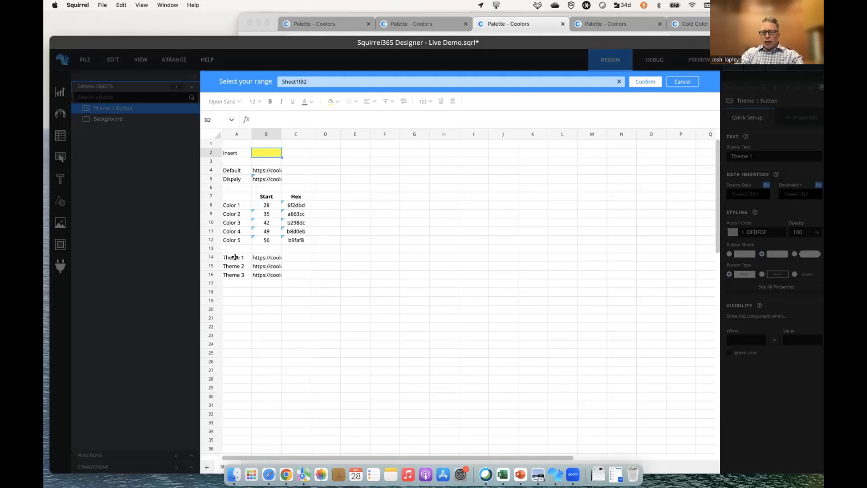
{"action": "left_click", "coordinate": [235, 257]}
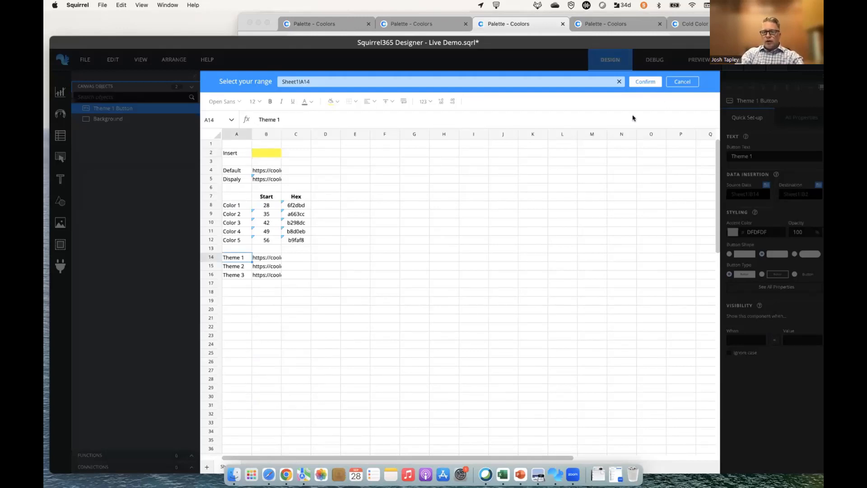
{"action": "left_click", "coordinate": [645, 82]}
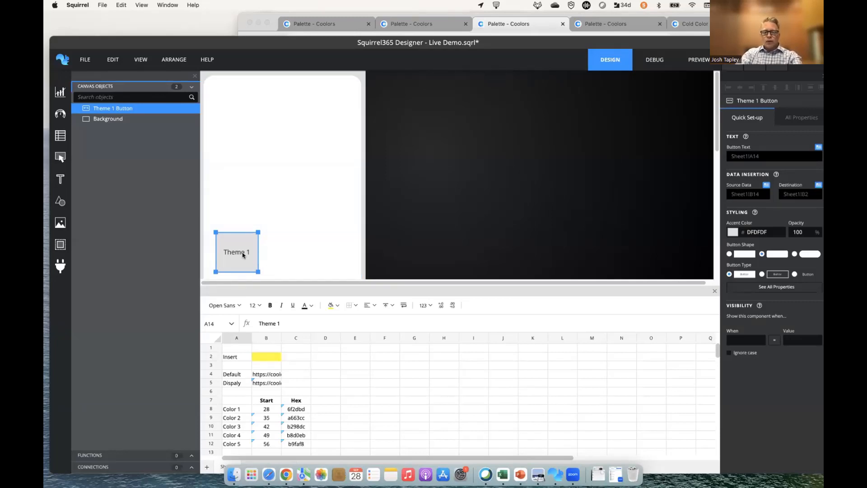
Create two copies of the Theme 1 button and place all three buttons side by side in one row
{"action": "key", "text": "super+v"}
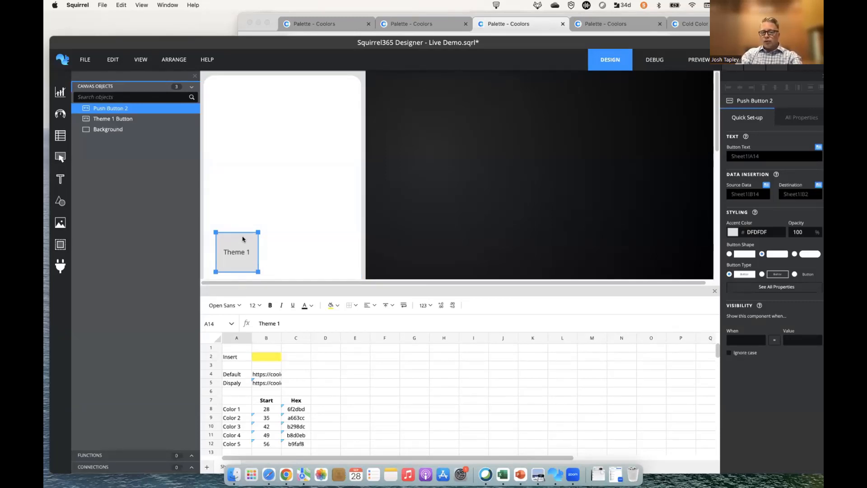
{"action": "left_click_drag", "start_coordinate": [244, 251], "coordinate": [298, 252]}
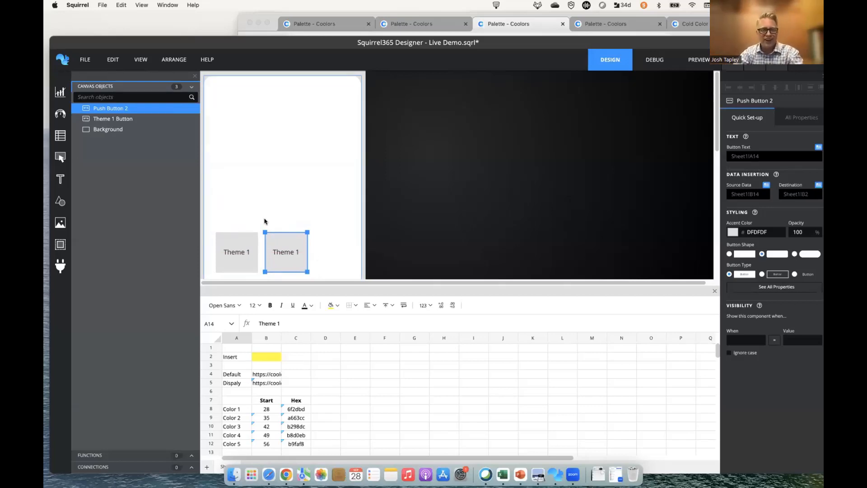
{"action": "left_click", "coordinate": [241, 250]}
{"action": "left_click_drag", "start_coordinate": [242, 249], "coordinate": [341, 251]}
{"action": "key", "text": "super+d"}
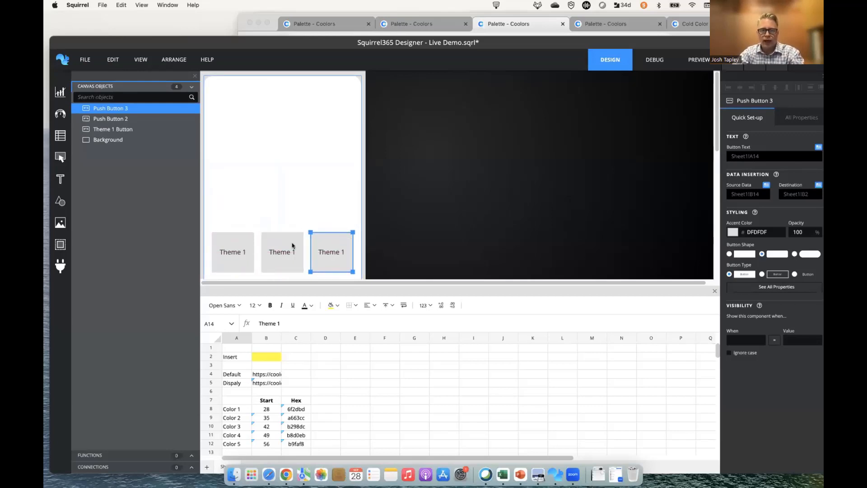
Distribute the three theme buttons evenly in the horizontal direction
{"action": "left_click", "coordinate": [291, 257]}
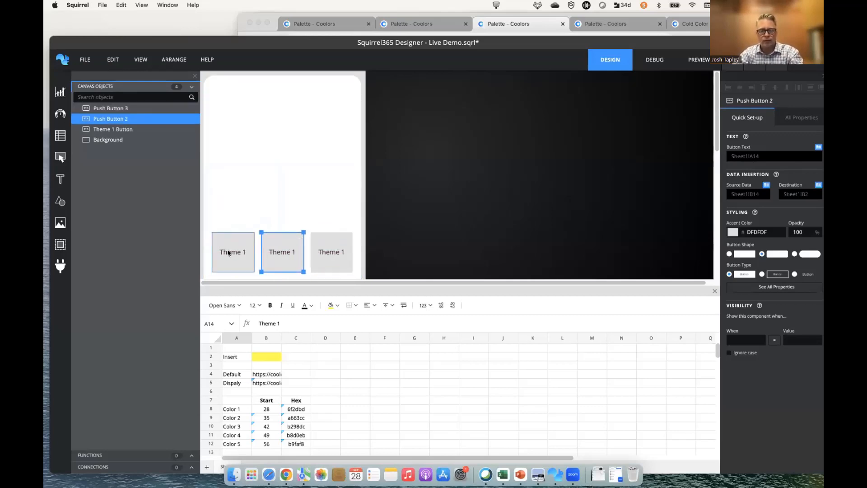
{"action": "left_click", "coordinate": [251, 249]}
{"action": "left_click", "coordinate": [281, 250], "text": "shift"}
{"action": "left_click", "coordinate": [332, 252], "text": "shift"}
{"action": "left_click", "coordinate": [174, 59]}
{"action": "mouse_move", "coordinate": [214, 86]}
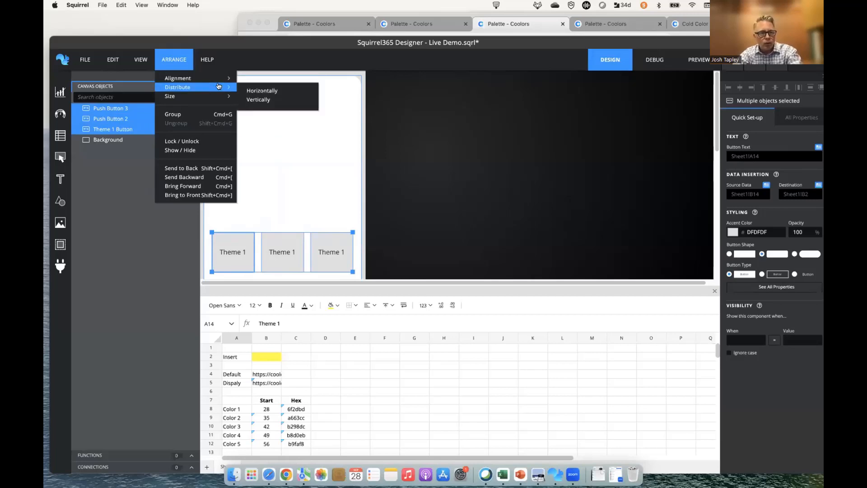
{"action": "left_click", "coordinate": [273, 90]}
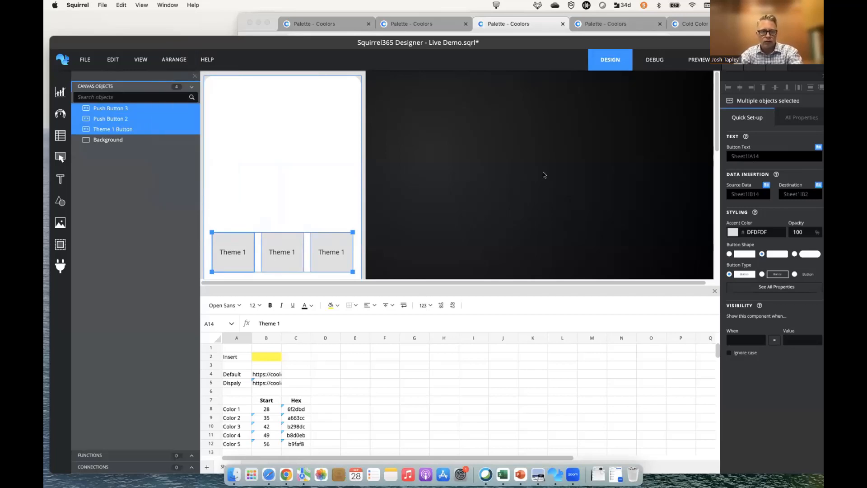
{"action": "left_click", "coordinate": [404, 366]}
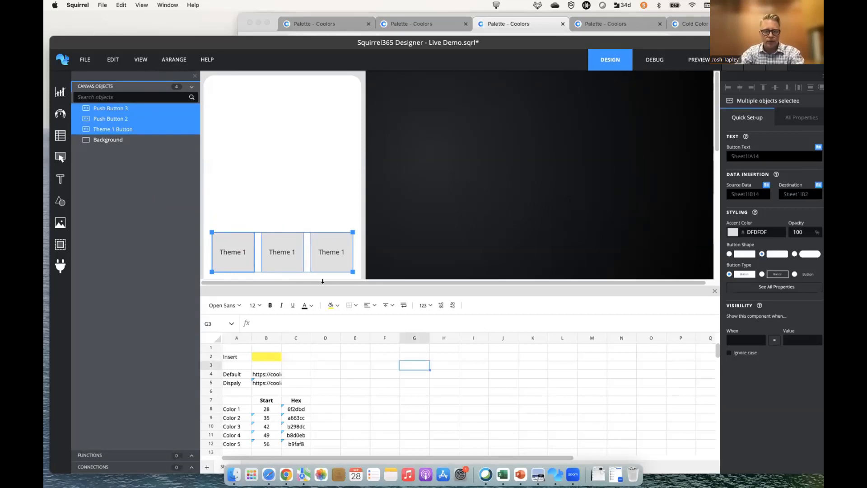
Link the middle button's text to Sheet1!A15 and its data insertion source to the Theme 2 URL in Sheet1!B15
{"action": "left_click", "coordinate": [282, 248]}
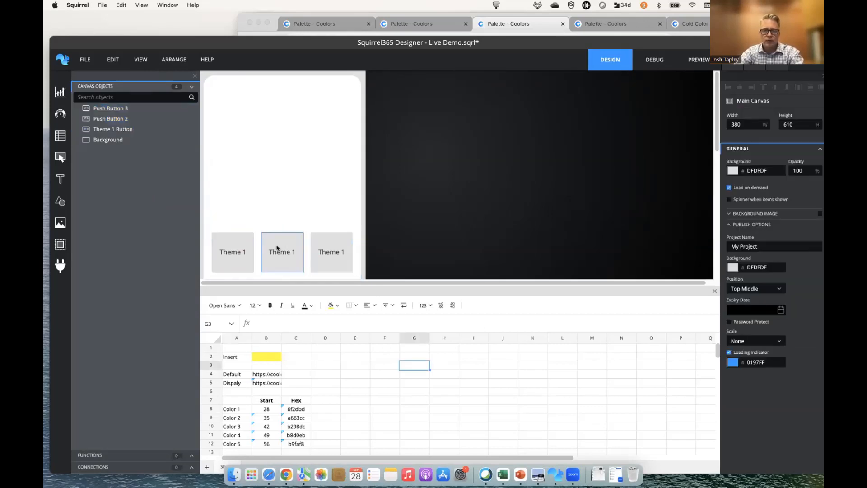
{"action": "left_click", "coordinate": [819, 148]}
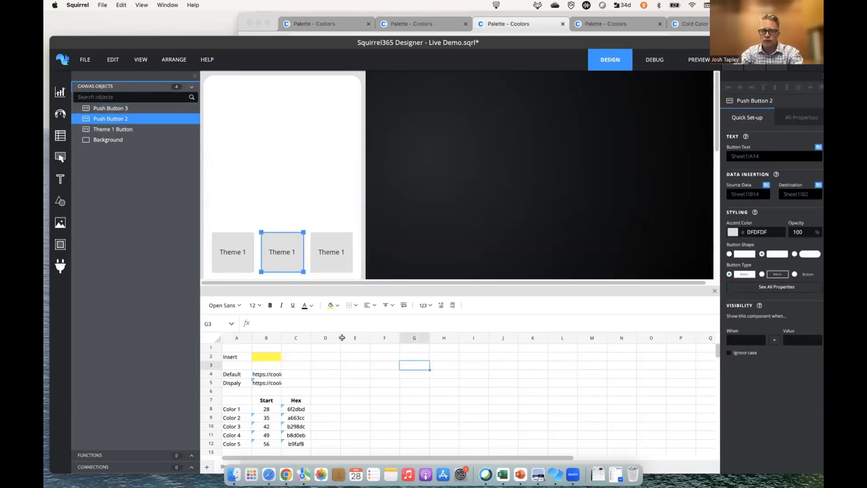
{"action": "left_click", "coordinate": [236, 159]}
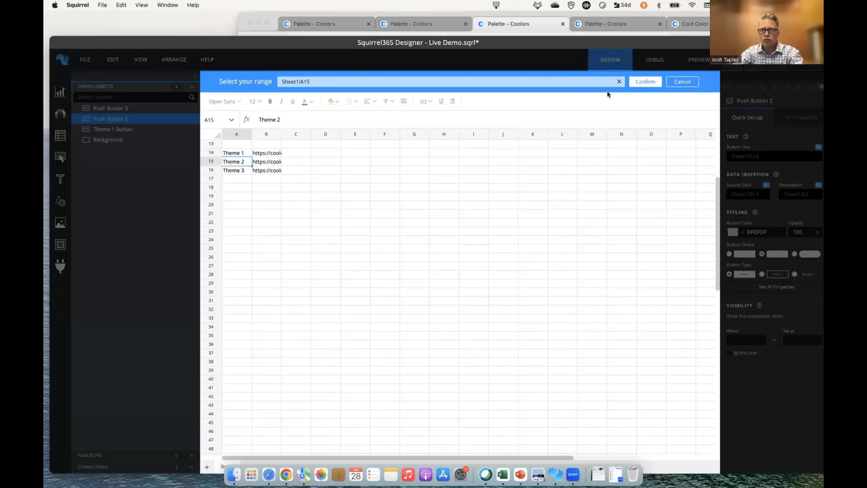
{"action": "left_click", "coordinate": [645, 82]}
{"action": "left_click", "coordinate": [766, 186]}
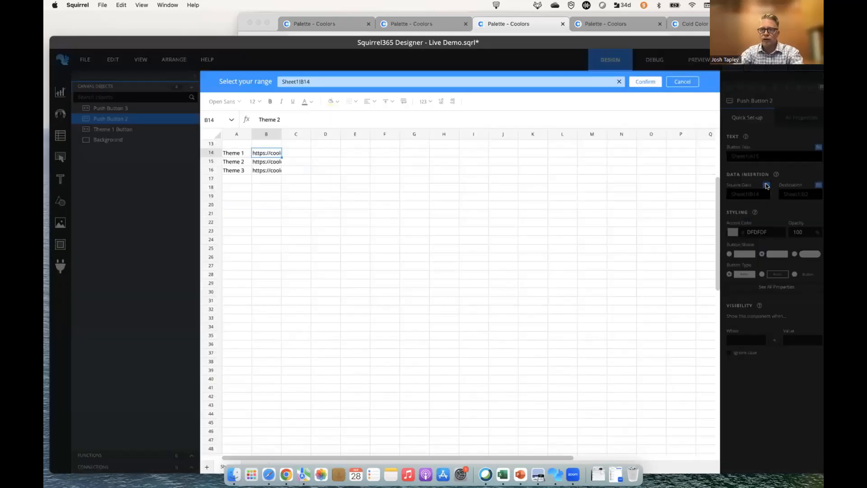
{"action": "left_click", "coordinate": [267, 161]}
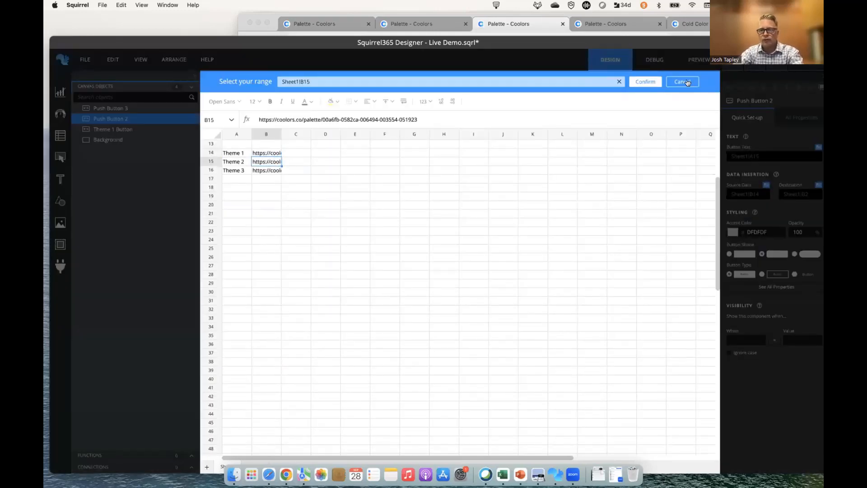
{"action": "left_click", "coordinate": [646, 81]}
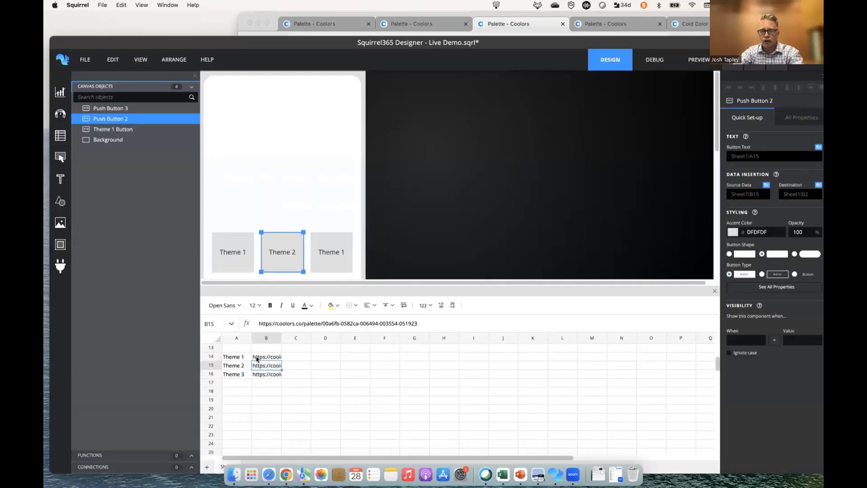
Link the third button's data insertion source to cell Sheet1!A16
{"action": "left_click", "coordinate": [334, 251]}
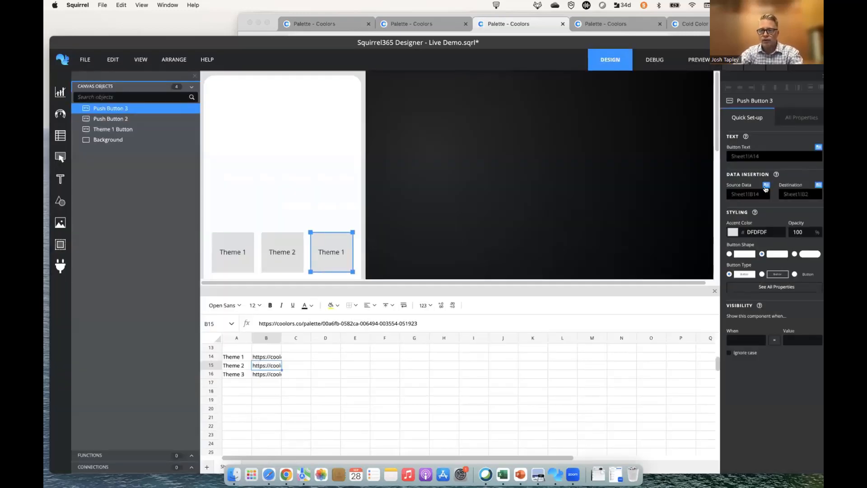
{"action": "left_click", "coordinate": [766, 185]}
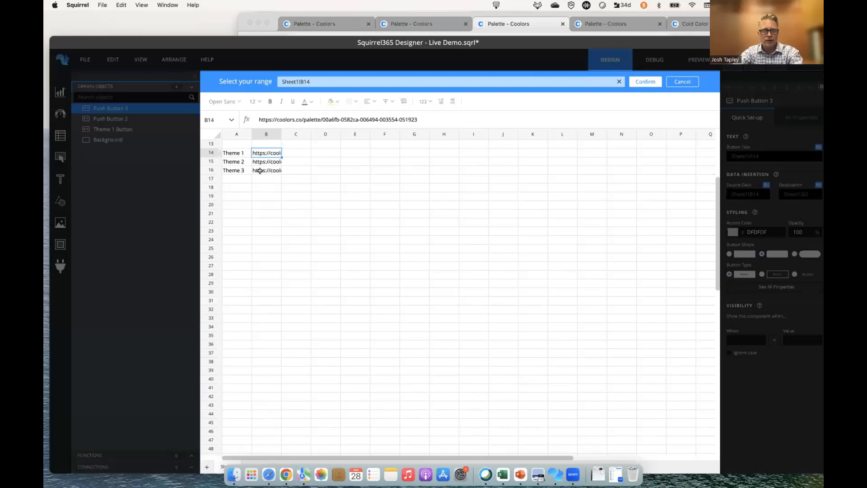
{"action": "left_click", "coordinate": [241, 171]}
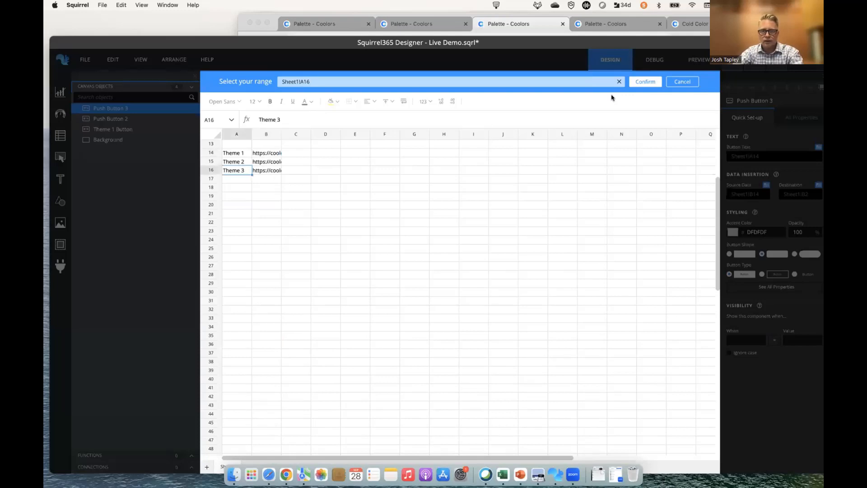
{"action": "left_click", "coordinate": [660, 83]}
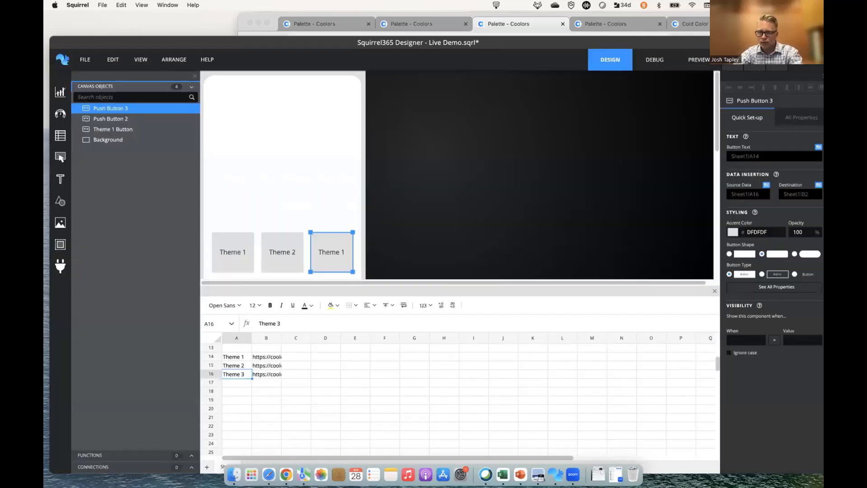
Link the third button's text to Sheet1!A16 and its data insertion source to the Theme 3 URL in Sheet1!B16
{"action": "left_click", "coordinate": [819, 147]}
{"action": "left_click", "coordinate": [235, 170]}
{"action": "left_click", "coordinate": [646, 82]}
{"action": "left_click", "coordinate": [730, 188]}
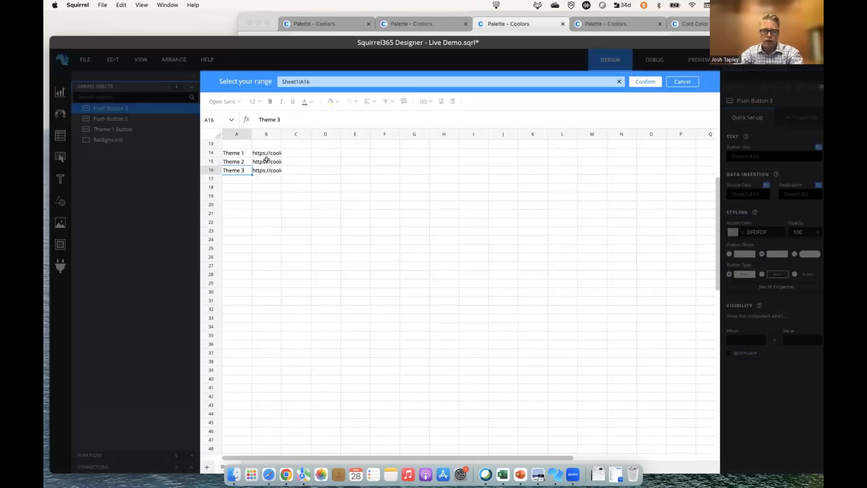
{"action": "left_click", "coordinate": [270, 168]}
{"action": "left_click", "coordinate": [646, 82]}
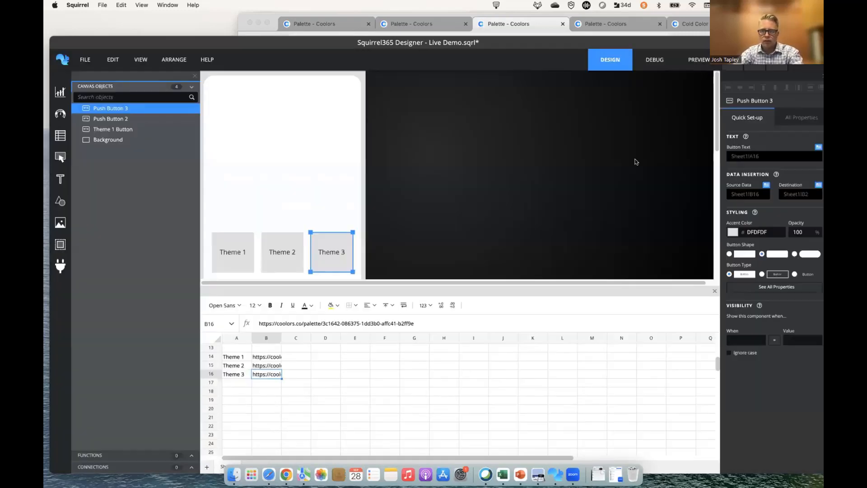
Test the Theme 1, 2 and 3 buttons in debug mode against the spreadsheet's hex values, and return to design mode
{"action": "left_click", "coordinate": [597, 192]}
{"action": "left_click_drag", "start_coordinate": [466, 289], "coordinate": [491, 209]}
{"action": "scroll", "coordinate": [359, 300], "scroll_direction": "up", "scroll_amount": 5}
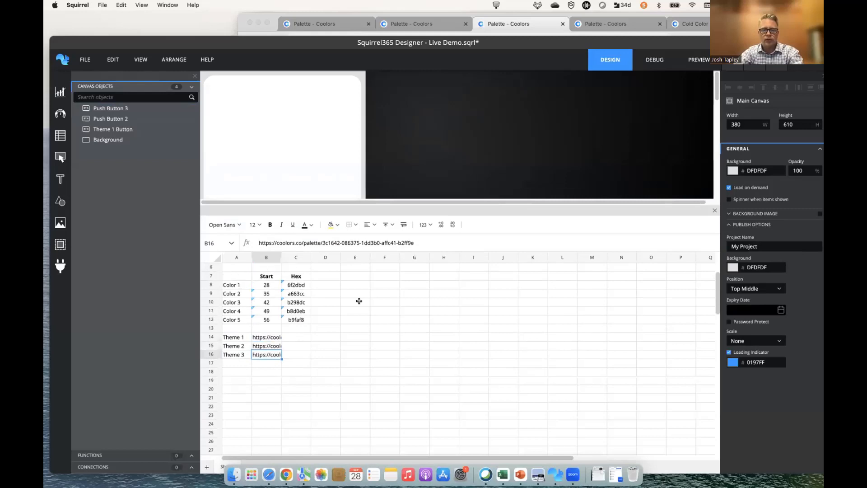
{"action": "scroll", "coordinate": [358, 300], "scroll_direction": "up", "scroll_amount": 4}
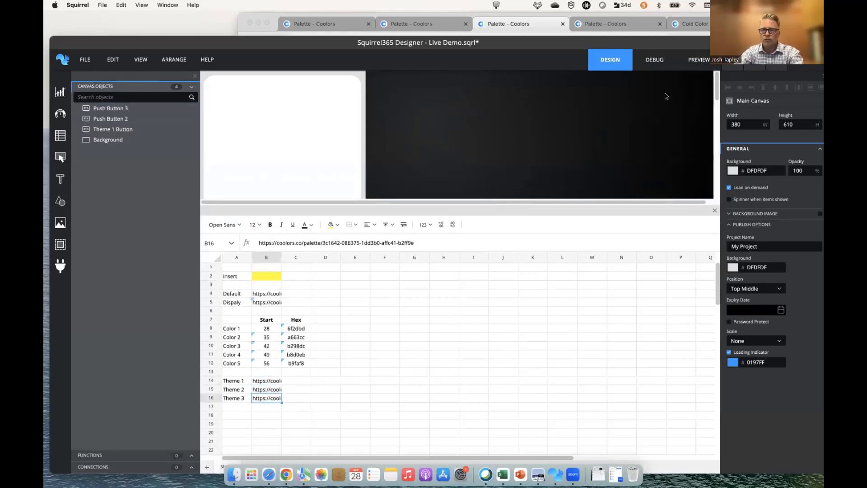
{"action": "left_click", "coordinate": [659, 61]}
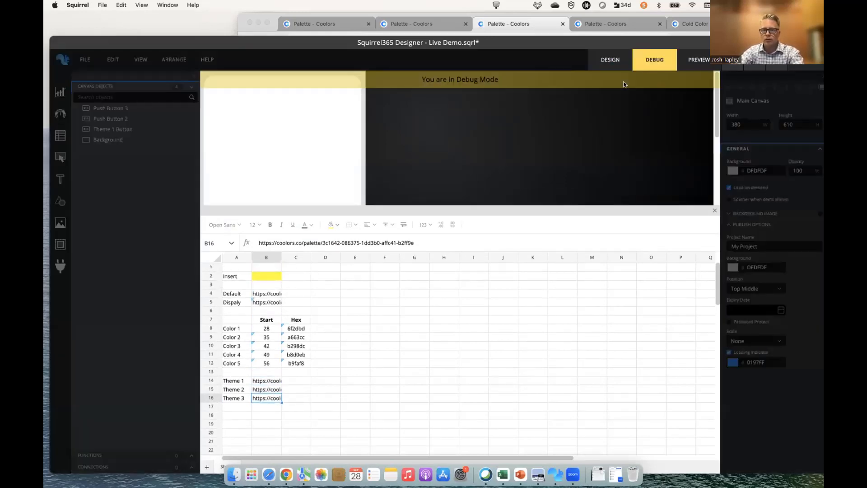
{"action": "left_click", "coordinate": [235, 157]}
{"action": "left_click", "coordinate": [282, 170]}
{"action": "left_click", "coordinate": [336, 170]}
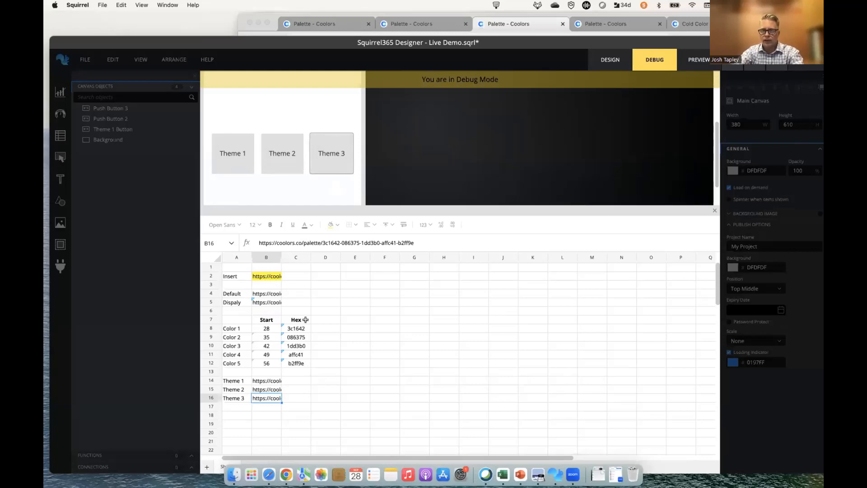
{"action": "left_click", "coordinate": [611, 60]}
Move the three theme buttons down together as a row to just above the white background's lower edge
{"action": "left_click_drag", "start_coordinate": [471, 206], "coordinate": [442, 277]}
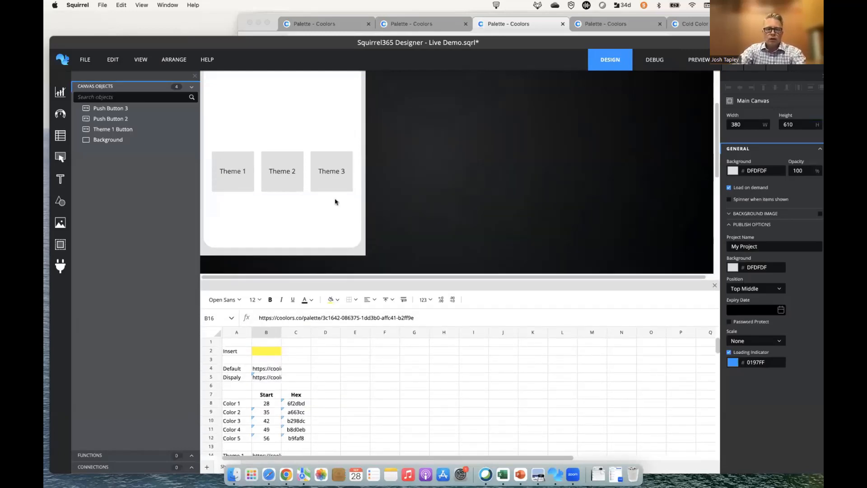
{"action": "left_click", "coordinate": [328, 174]}
{"action": "left_click", "coordinate": [270, 199], "text": "shift"}
{"action": "left_click", "coordinate": [225, 199], "text": "shift"}
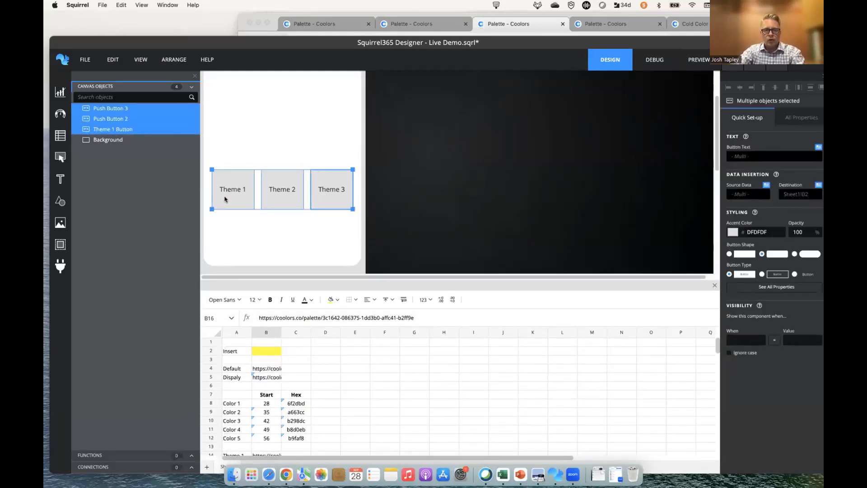
{"action": "key", "text": "Down"}
{"action": "key", "text": "Down"}
{"action": "key", "text": "Down"}
{"action": "key", "text": "Down"}
{"action": "key", "text": "Down"}
{"action": "key", "text": "Down"}
{"action": "key", "text": "Down"}
{"action": "key", "text": "Down"}
{"action": "key", "text": "Down"}
{"action": "key", "text": "Down"}
{"action": "key", "text": "Down"}
{"action": "key", "text": "Down"}
{"action": "key", "text": "Down"}
{"action": "key", "text": "Down"}
{"action": "key", "text": "Down"}
{"action": "key", "text": "Down"}
{"action": "key", "text": "Down"}
{"action": "key", "text": "Down"}
{"action": "key", "text": "Down"}
{"action": "key", "text": "Down"}
{"action": "key", "text": "Down"}
{"action": "key", "text": "Left"}
{"action": "key", "text": "Down"}
{"action": "key", "text": "Down"}
{"action": "key", "text": "Down"}
{"action": "key", "text": "Down"}
{"action": "key", "text": "Down"}
{"action": "key", "text": "Down"}
{"action": "key", "text": "Down"}
{"action": "key", "text": "Down"}
{"action": "key", "text": "Down"}
{"action": "key", "text": "Down"}
{"action": "key", "text": "Down"}
{"action": "key", "text": "Down"}
{"action": "key", "text": "Down"}
{"action": "key", "text": "Down"}
{"action": "key", "text": "Down"}
{"action": "key", "text": "Down"}
{"action": "key", "text": "Down"}
{"action": "key", "text": "Down"}
{"action": "key", "text": "Down"}
{"action": "key", "text": "Down"}
{"action": "key", "text": "Down"}
{"action": "key", "text": "Down"}
{"action": "key", "text": "Down"}
{"action": "key", "text": "Down"}
{"action": "key", "text": "Down"}
{"action": "key", "text": "Down"}
{"action": "key", "text": "Down"}
{"action": "key", "text": "Down"}
{"action": "key", "text": "Down"}
{"action": "key", "text": "Down"}
{"action": "key", "text": "Down"}
{"action": "key", "text": "Down"}
{"action": "key", "text": "Down"}
{"action": "key", "text": "Down"}
{"action": "key", "text": "Down"}
{"action": "key", "text": "Down"}
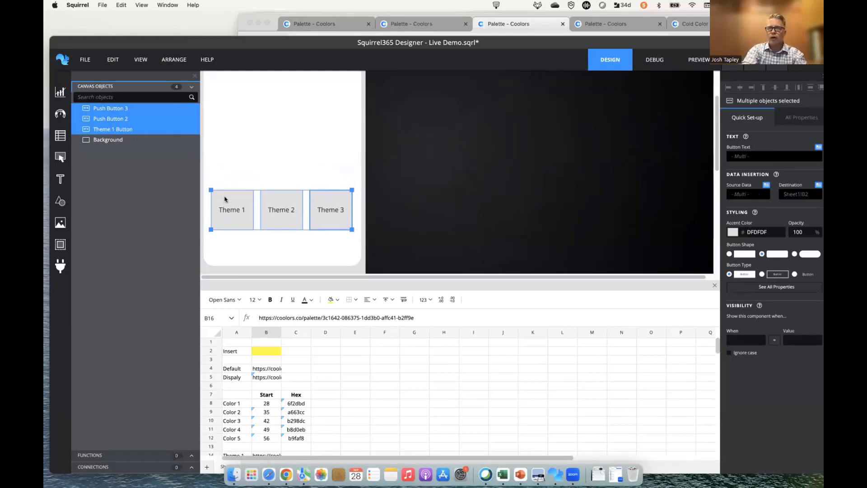
{"action": "key", "text": "Down"}
{"action": "key", "text": "Down"}
{"action": "key", "text": "Down"}
{"action": "key", "text": "Down"}
{"action": "key", "text": "Down"}
{"action": "key", "text": "Down"}
{"action": "key", "text": "Down"}
{"action": "key", "text": "Down"}
{"action": "key", "text": "Down"}
{"action": "key", "text": "Down"}
{"action": "key", "text": "Down"}
{"action": "key", "text": "Down"}
{"action": "key", "text": "Down"}
{"action": "key", "text": "Down"}
{"action": "key", "text": "Down"}
{"action": "key", "text": "Down"}
{"action": "key", "text": "Down"}
{"action": "key", "text": "Down"}
{"action": "key", "text": "Down"}
{"action": "key", "text": "Down"}
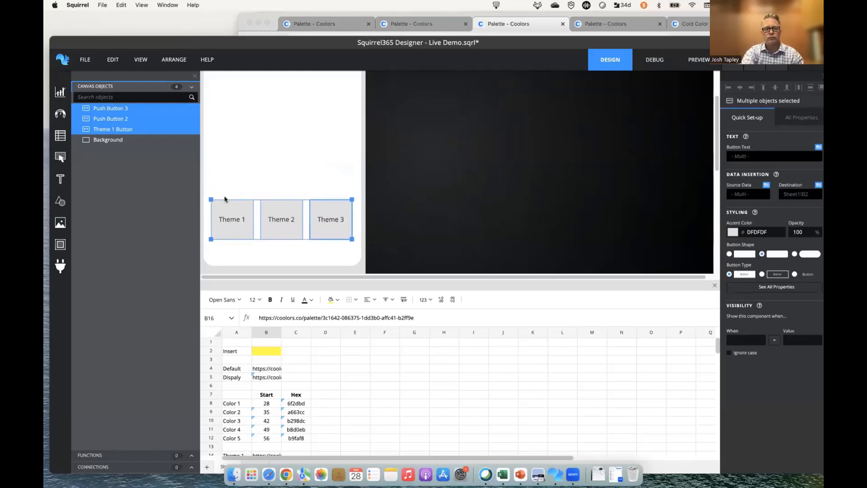
{"action": "key", "text": "Down"}
{"action": "key", "text": "Down"}
{"action": "key", "text": "Down"}
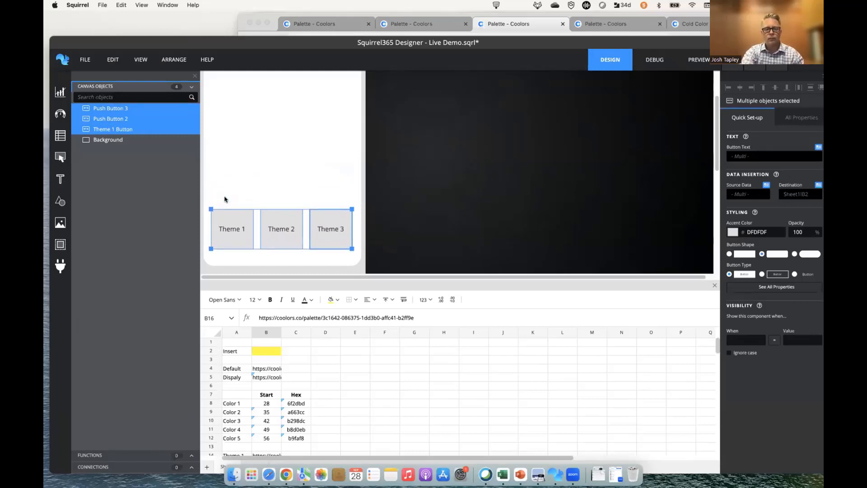
{"action": "left_click", "coordinate": [451, 142]}
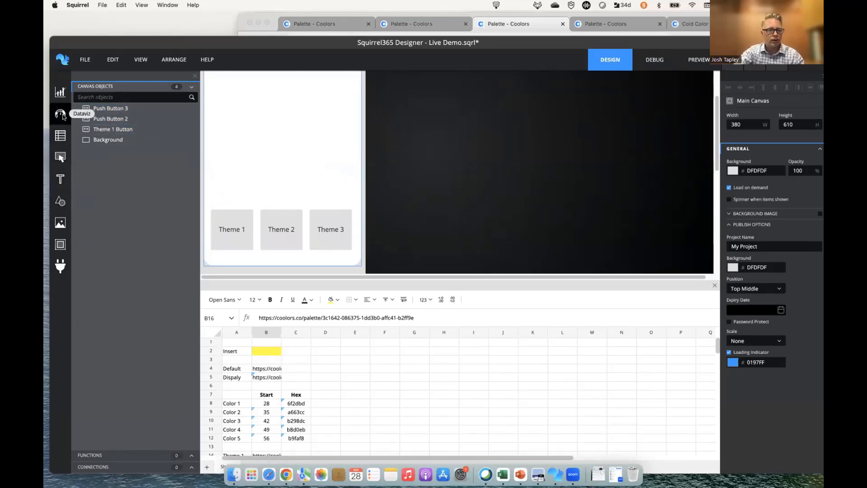
Add a pie chart above the theme buttons, sized to nearly the width of the button row
{"action": "left_click", "coordinate": [60, 92]}
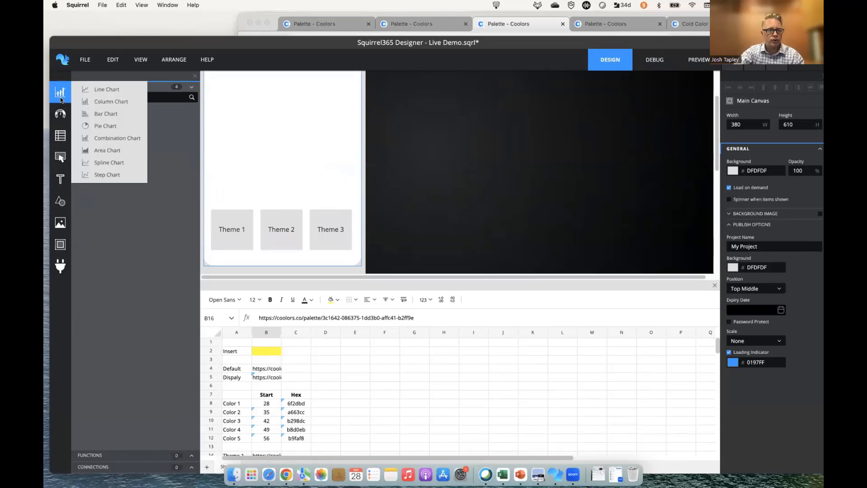
{"action": "left_click", "coordinate": [115, 131]}
{"action": "left_click_drag", "start_coordinate": [218, 75], "coordinate": [351, 210]}
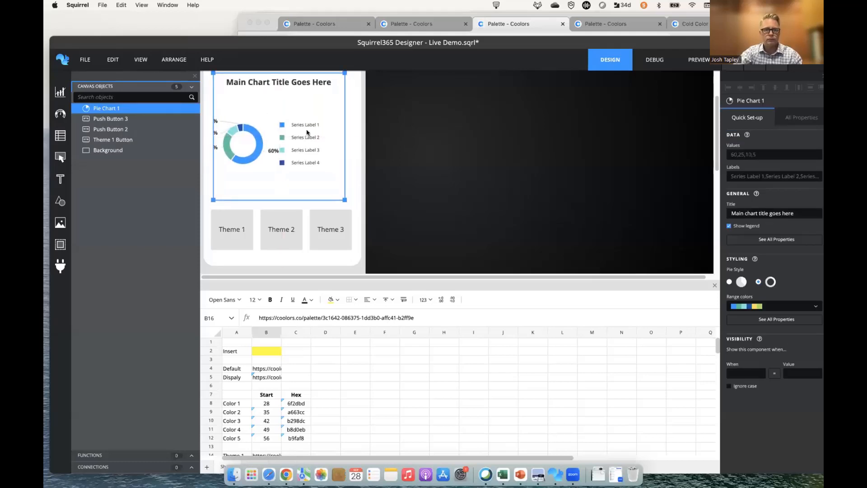
{"action": "left_click_drag", "start_coordinate": [344, 199], "coordinate": [350, 201]}
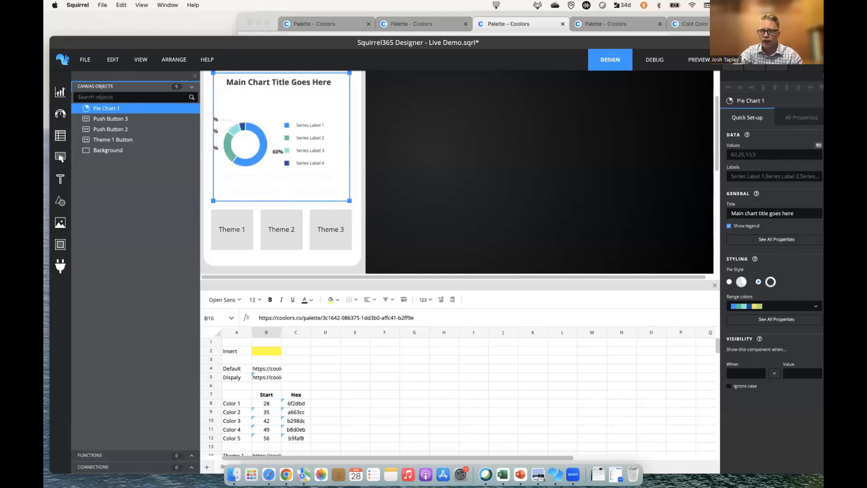
Link the pie chart's values to the Start numbers in Sheet1!B8:B12
{"action": "left_click", "coordinate": [819, 145]}
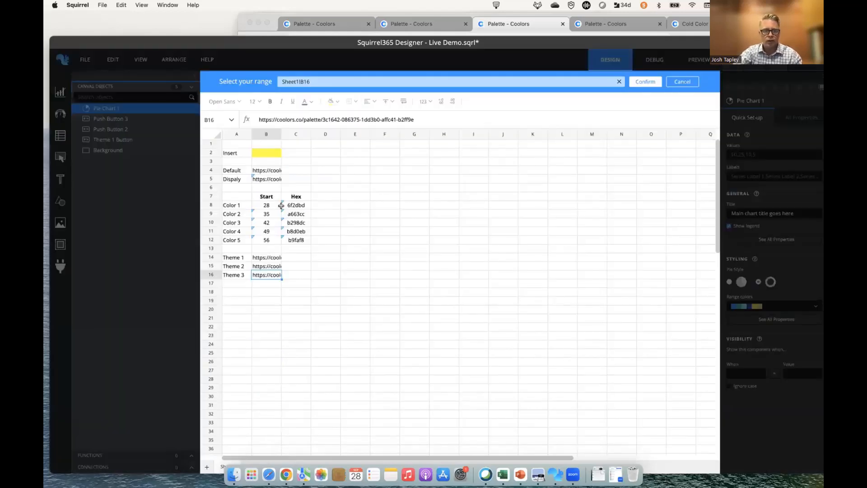
{"action": "left_click_drag", "start_coordinate": [270, 204], "coordinate": [272, 240]}
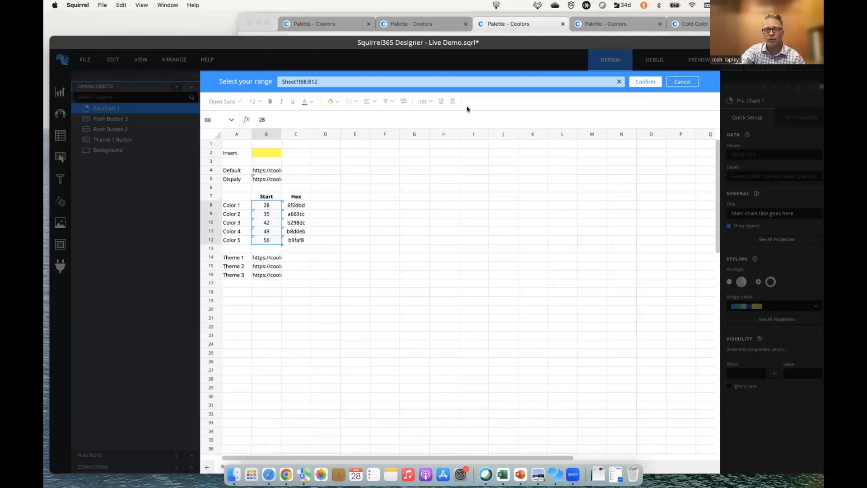
{"action": "left_click", "coordinate": [645, 81]}
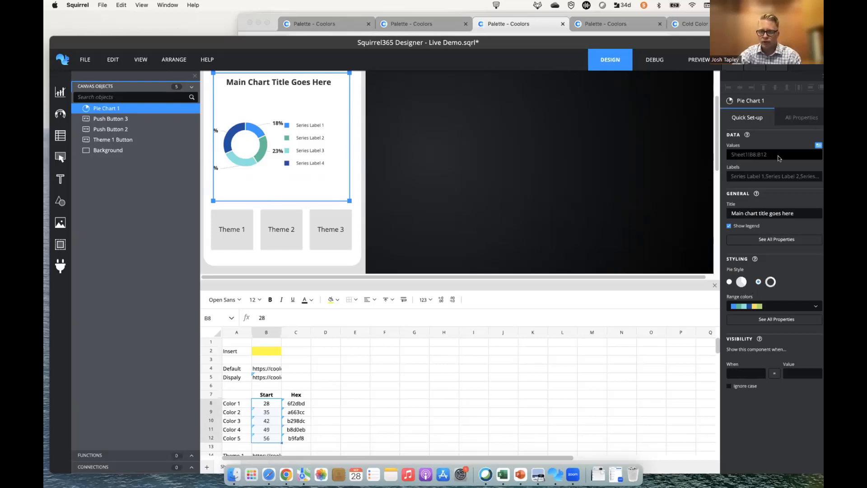
Clear the pie chart's title and turn off its legend
{"action": "left_click_drag", "start_coordinate": [794, 214], "coordinate": [762, 213]}
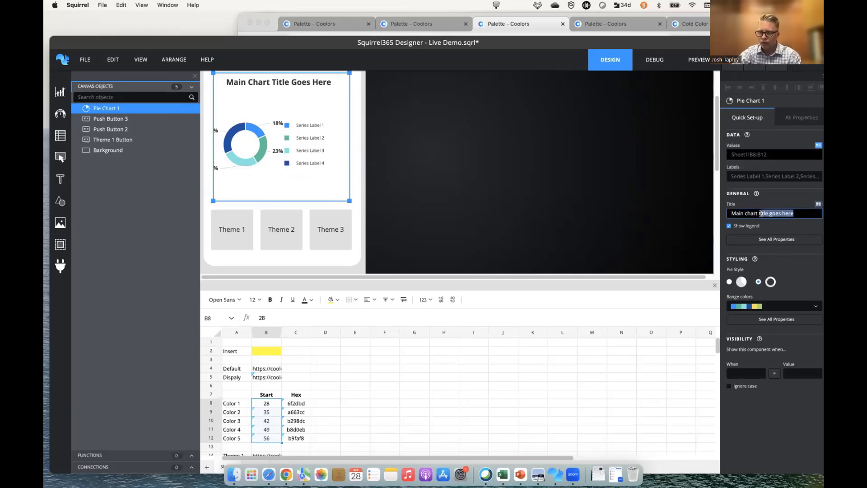
{"action": "triple_click", "coordinate": [787, 213]}
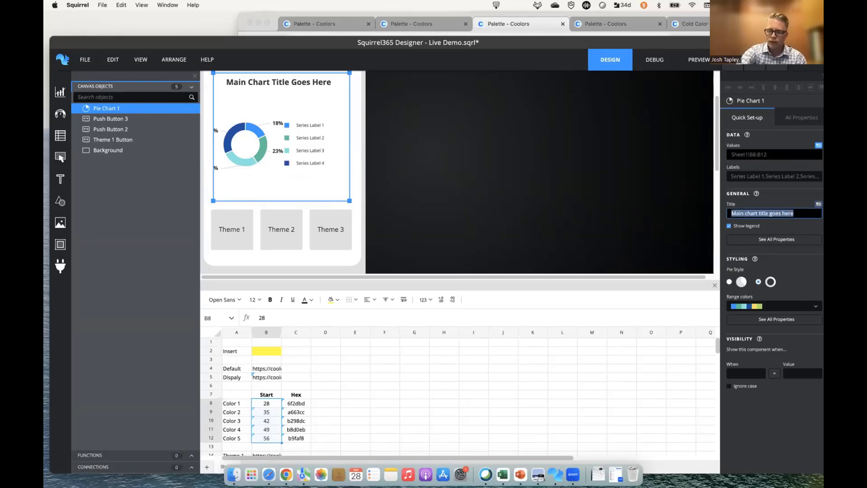
{"action": "key", "text": "BackSpace"}
{"action": "left_click", "coordinate": [729, 225]}
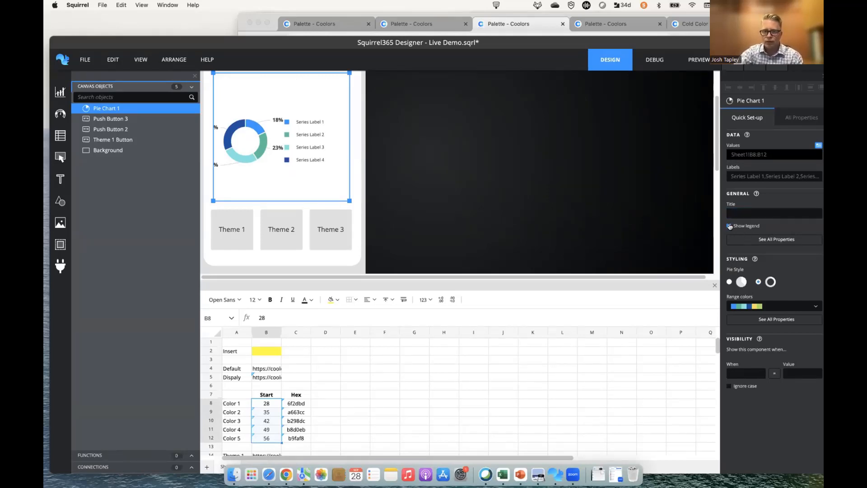
Draw a small rectangle about 44 by 45 in size just above the pie chart, near the white background's left edge
{"action": "left_click", "coordinate": [456, 167]}
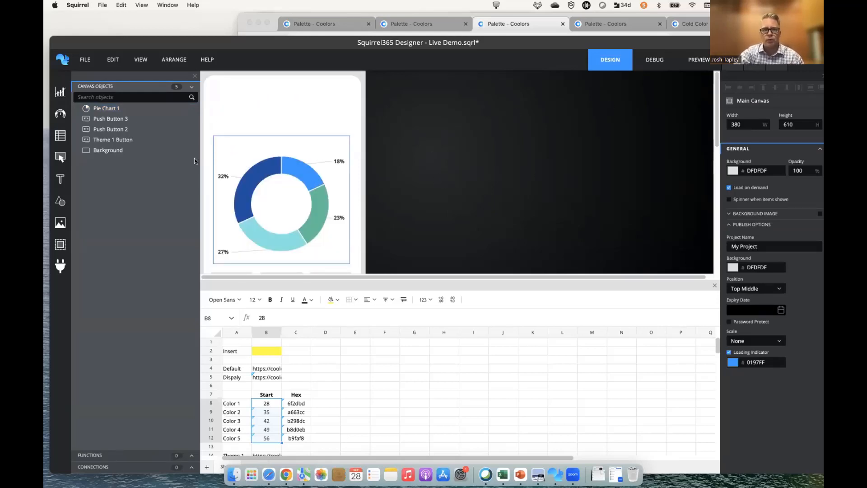
{"action": "left_click", "coordinate": [65, 199]}
{"action": "left_click", "coordinate": [110, 203]}
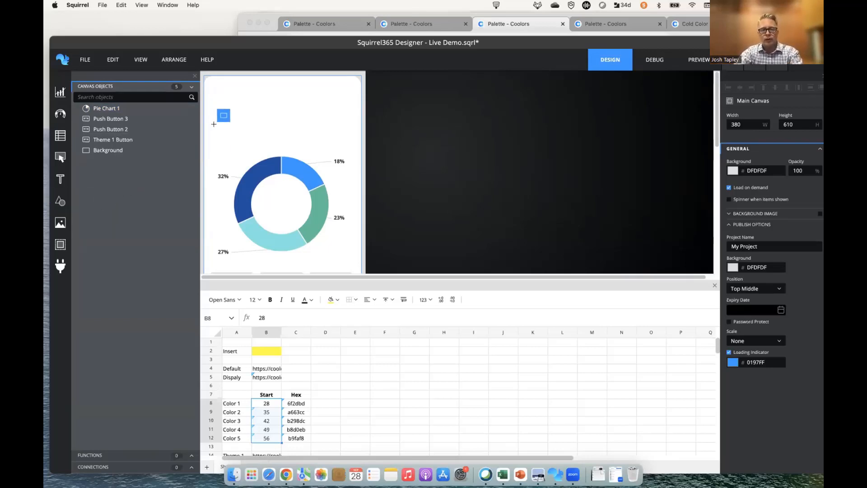
{"action": "left_click_drag", "start_coordinate": [214, 124], "coordinate": [234, 146]}
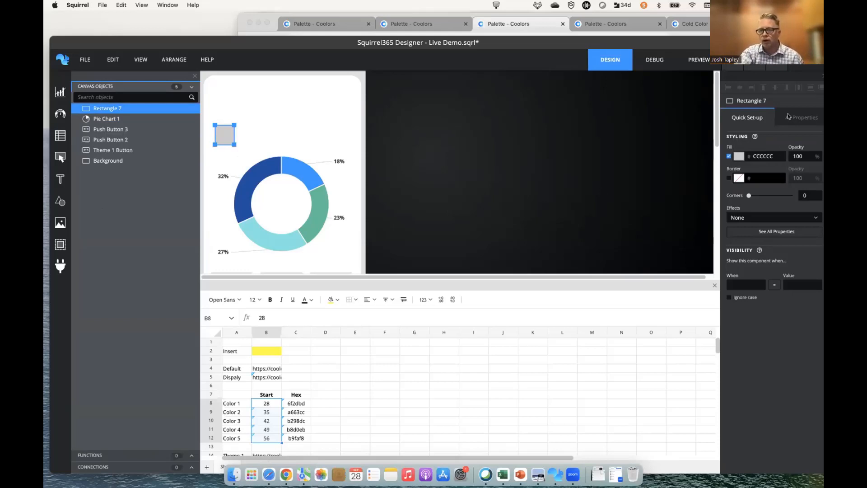
Set the new rectangle's height to 44 to make it square
{"action": "left_click", "coordinate": [791, 120]}
{"action": "left_click", "coordinate": [788, 163]}
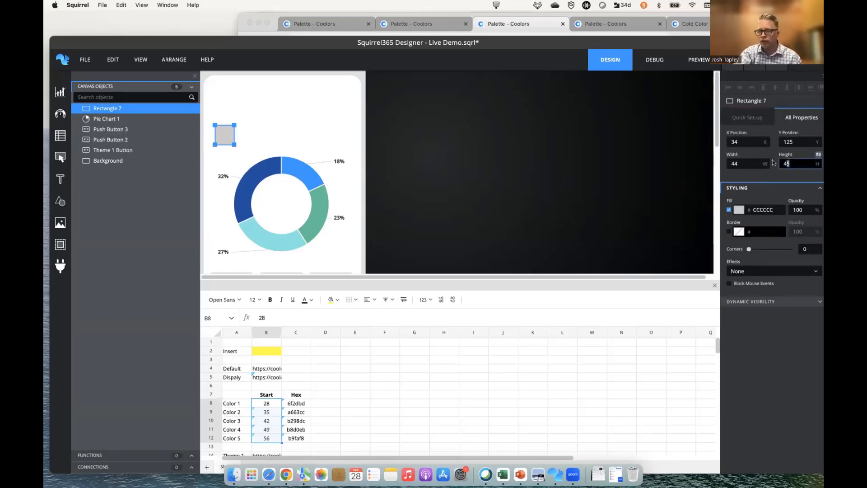
{"action": "type", "text": "44"}
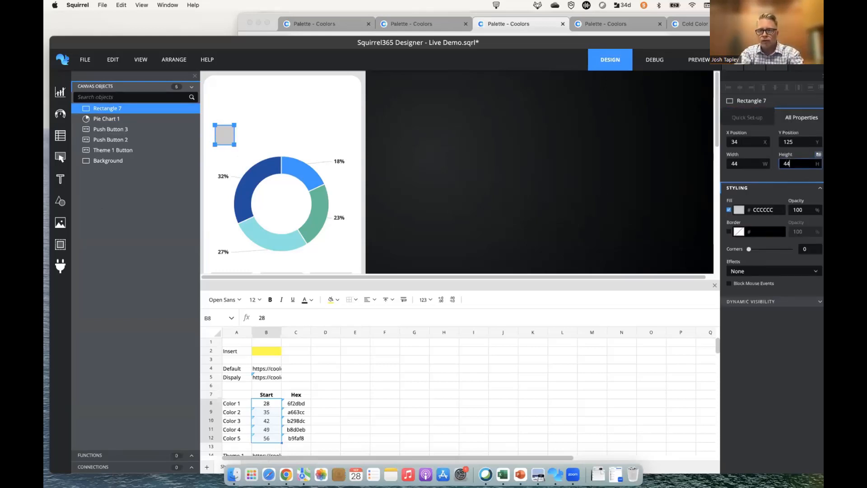
{"action": "left_click", "coordinate": [753, 166]}
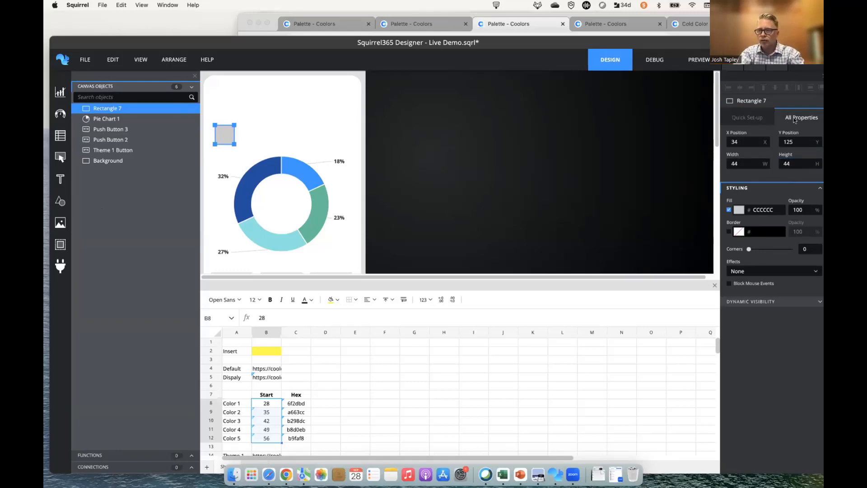
Link the square's fill color to the Color 1 hex code in Sheet1!C8 and shift the square slightly upward
{"action": "left_click", "coordinate": [762, 120]}
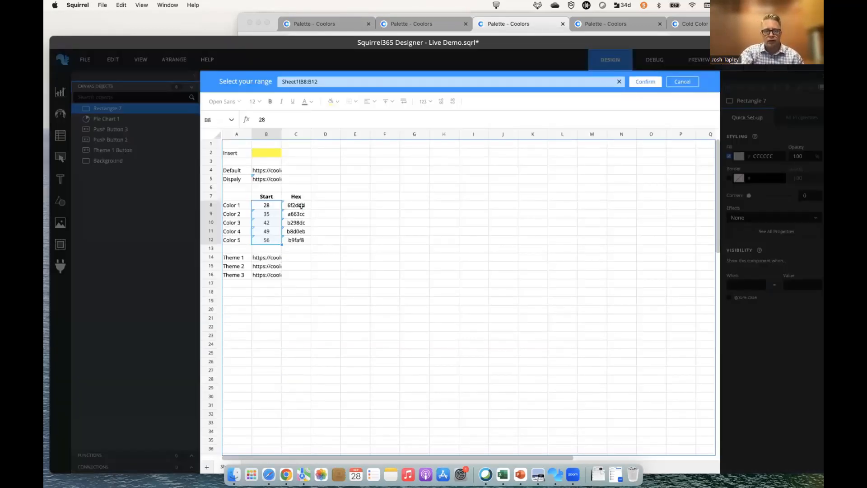
{"action": "left_click", "coordinate": [295, 205]}
{"action": "left_click", "coordinate": [645, 82]}
{"action": "left_click", "coordinate": [221, 134]}
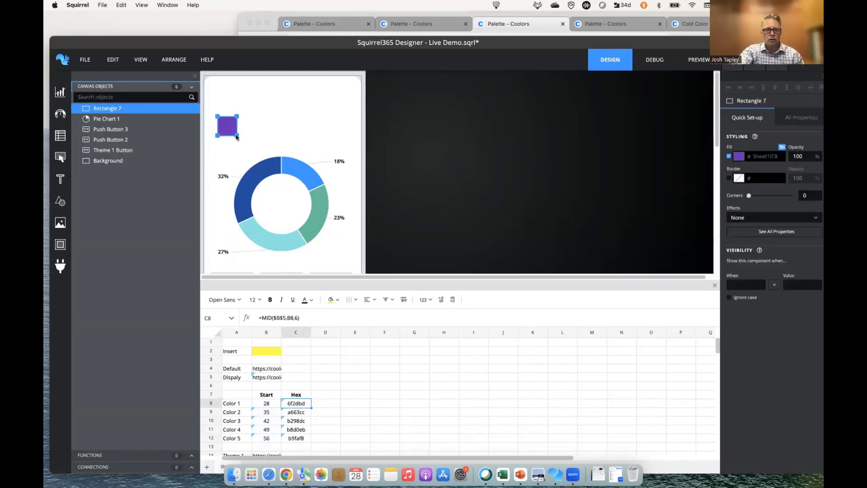
{"action": "left_click", "coordinate": [291, 182]}
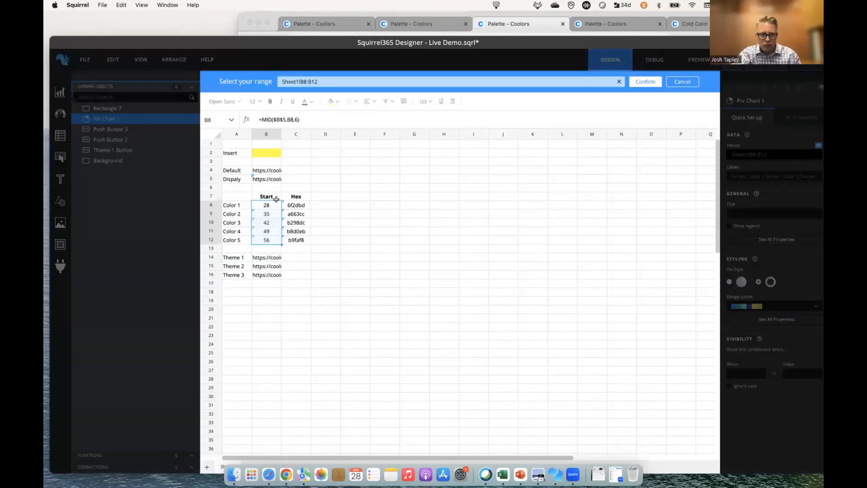
{"action": "left_click_drag", "start_coordinate": [274, 196], "coordinate": [267, 235]}
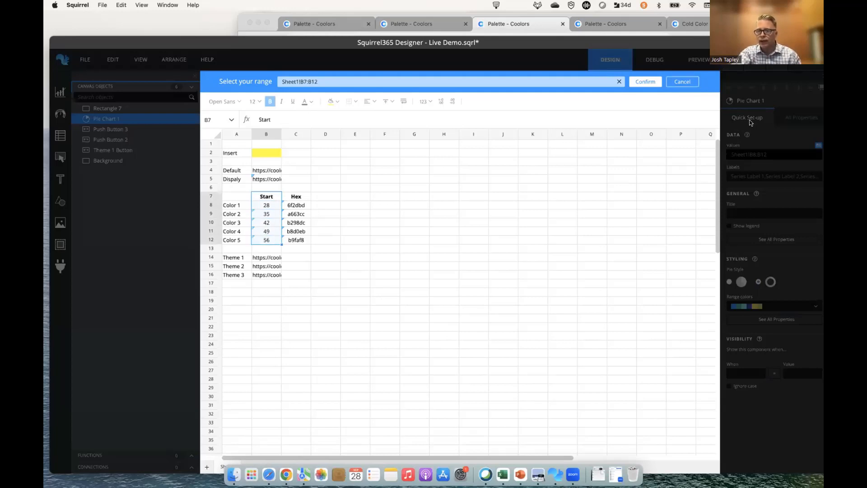
{"action": "left_click", "coordinate": [696, 84]}
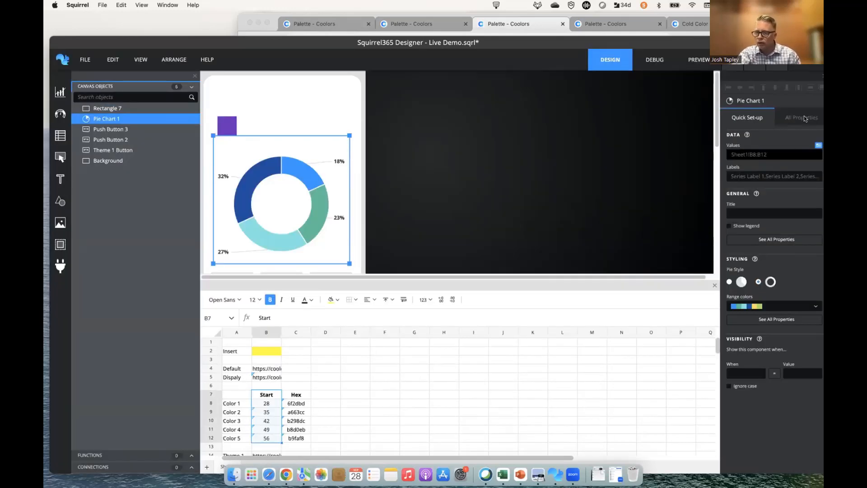
Link the pie chart's Series Label 1 color to the Color 1 hex code in Sheet1!C8
{"action": "left_click", "coordinate": [804, 117]}
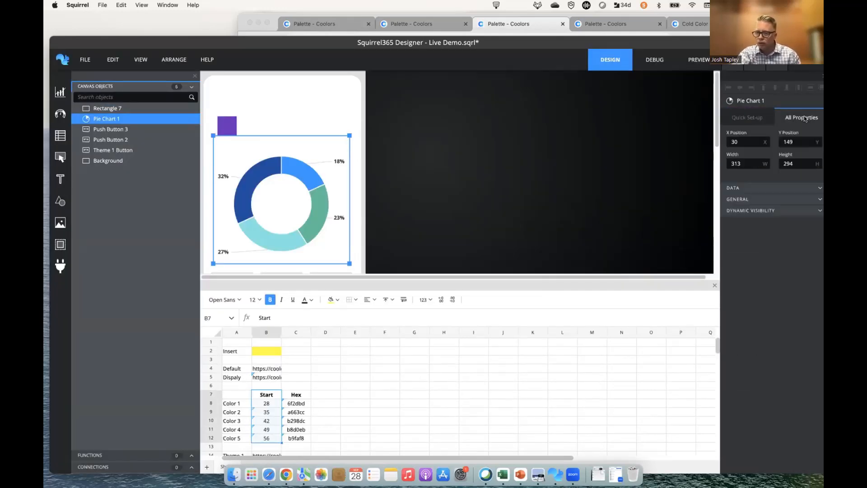
{"action": "left_click", "coordinate": [772, 189]}
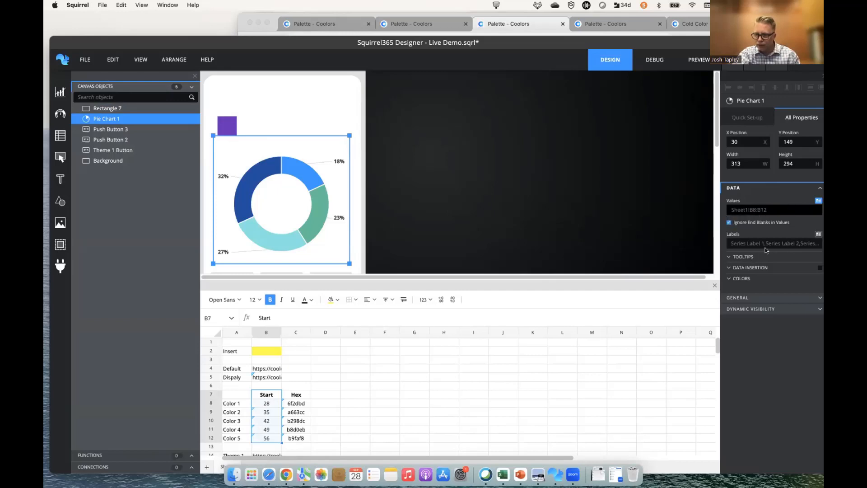
{"action": "left_click", "coordinate": [755, 269]}
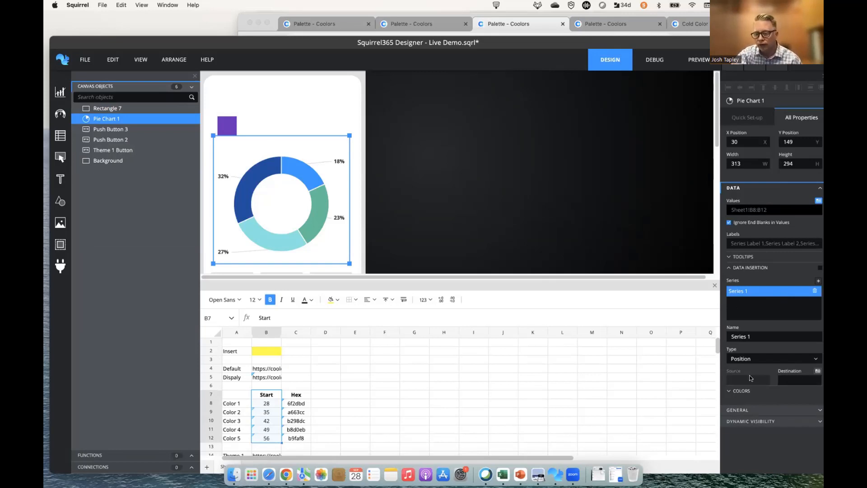
{"action": "left_click", "coordinate": [742, 391]}
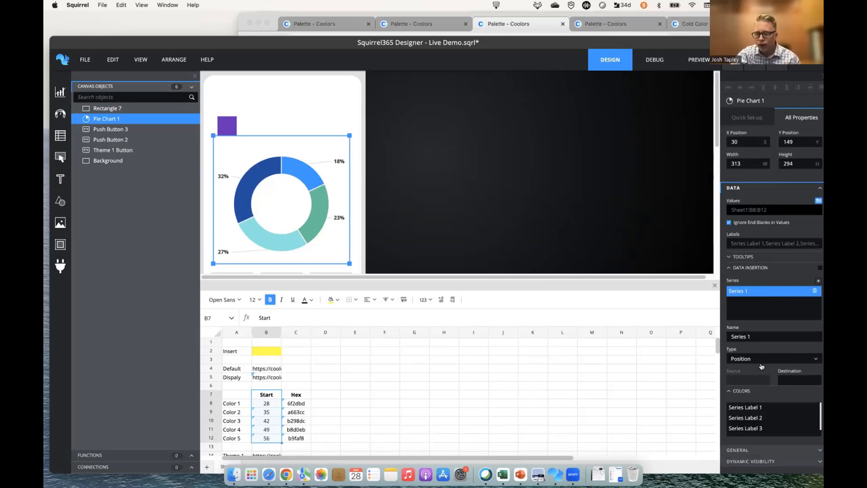
{"action": "scroll", "coordinate": [763, 397], "scroll_direction": "down", "scroll_amount": 2}
{"action": "scroll", "coordinate": [754, 407], "scroll_direction": "up", "scroll_amount": 1}
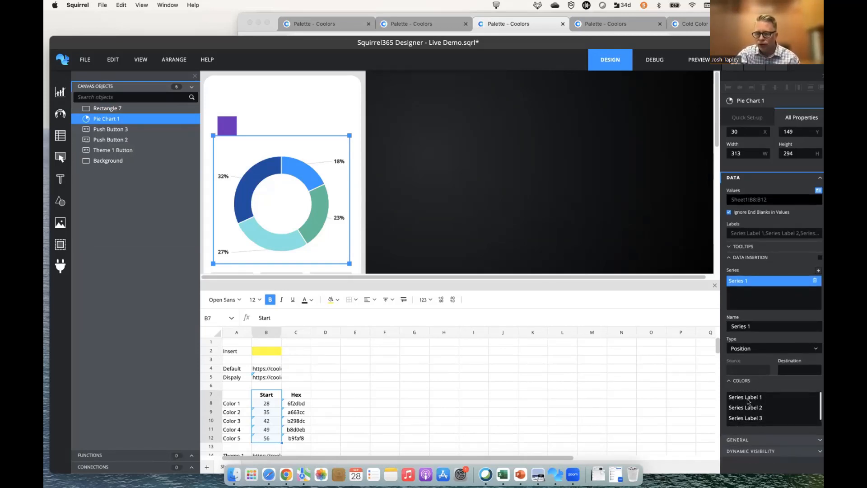
{"action": "left_click", "coordinate": [752, 399]}
{"action": "mouse_move", "coordinate": [785, 432]}
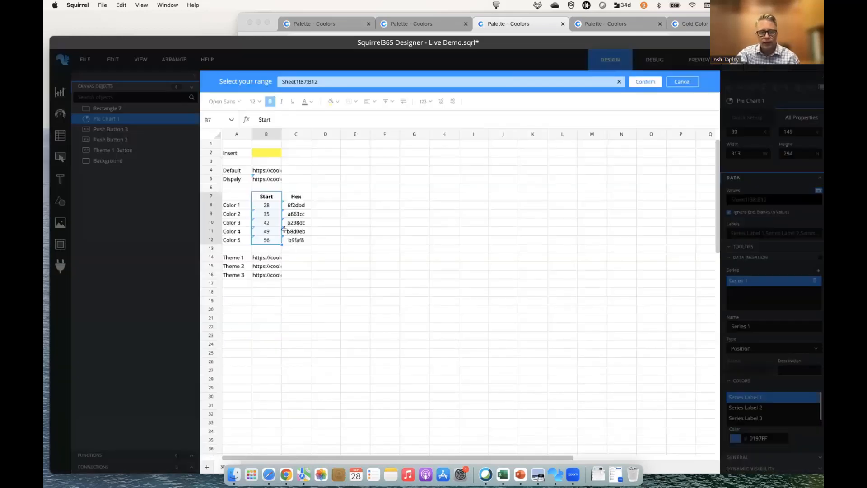
{"action": "left_click", "coordinate": [296, 205]}
{"action": "left_click", "coordinate": [638, 83]}
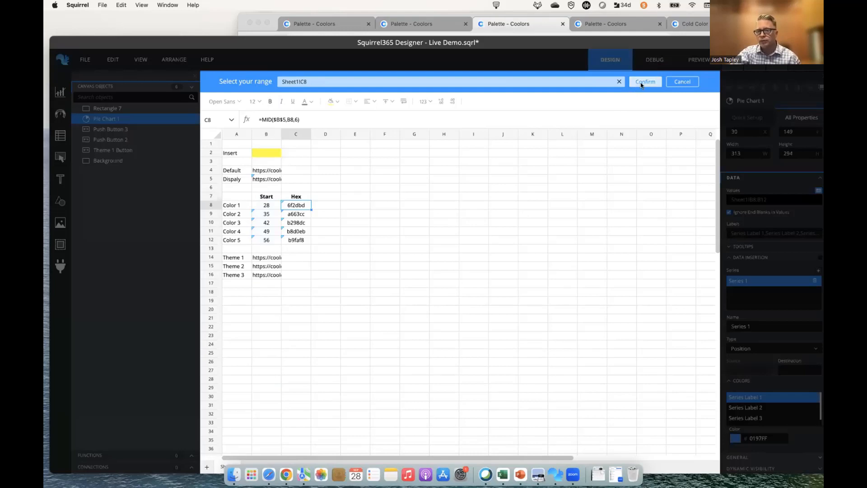
Link the pie chart's Series Label 2 color to Sheet1!C9 and its Series Label 3 color to Sheet1!C10
{"action": "left_click", "coordinate": [761, 407]}
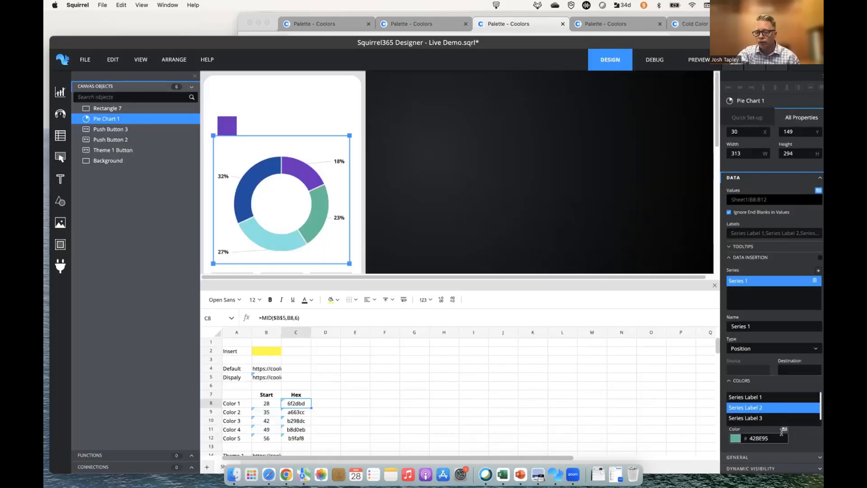
{"action": "left_click", "coordinate": [784, 429]}
{"action": "left_click", "coordinate": [298, 216]}
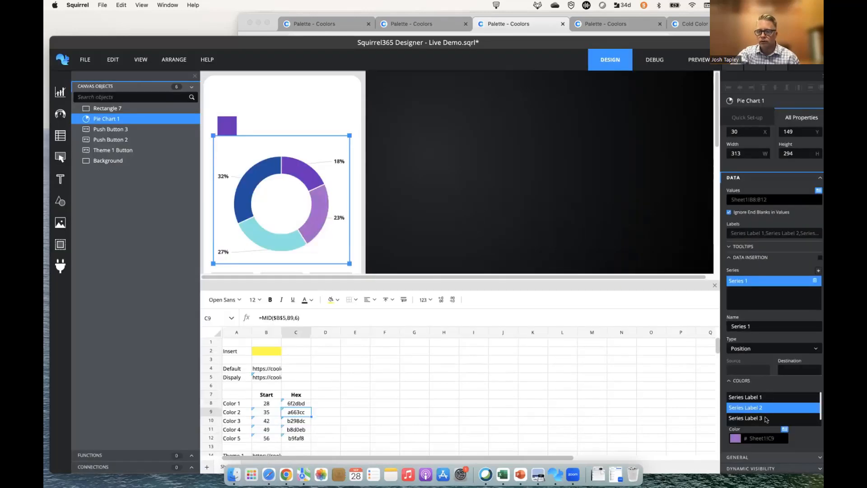
{"action": "left_click", "coordinate": [767, 420]}
{"action": "left_click", "coordinate": [784, 429]}
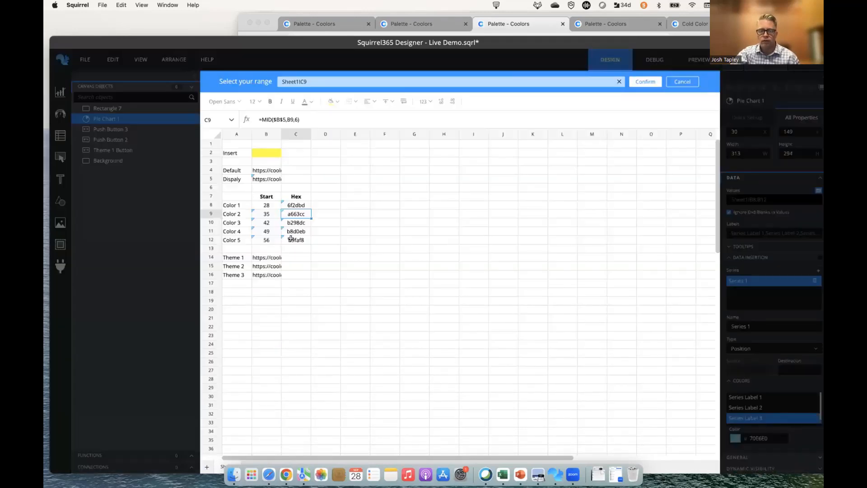
{"action": "left_click", "coordinate": [296, 225]}
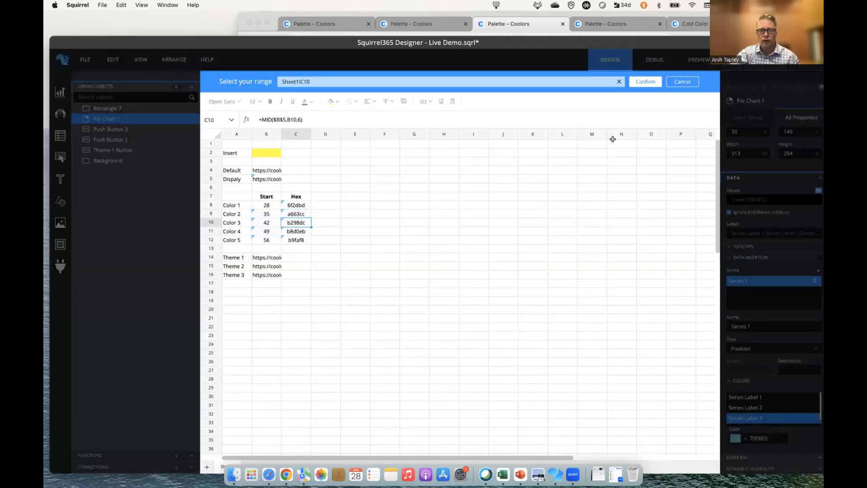
{"action": "left_click", "coordinate": [645, 82]}
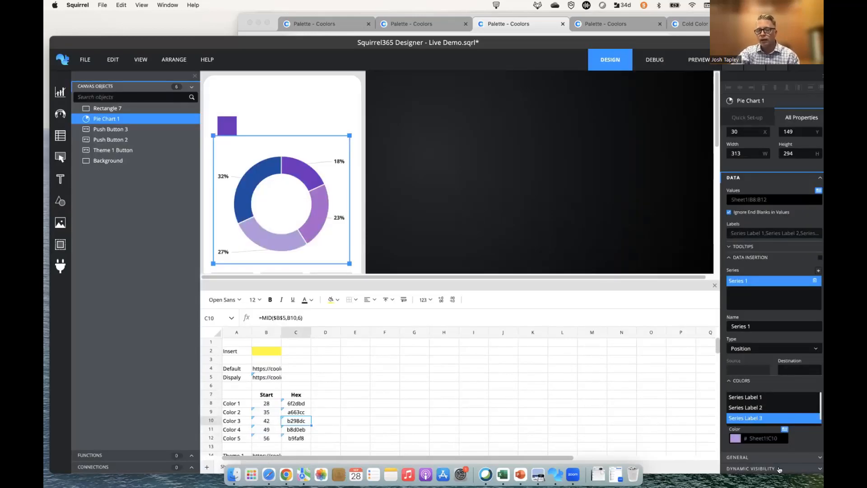
Link the pie chart's Series Label 4 color to the Color 4 hex code in Sheet1!C11
{"action": "left_click", "coordinate": [778, 423]}
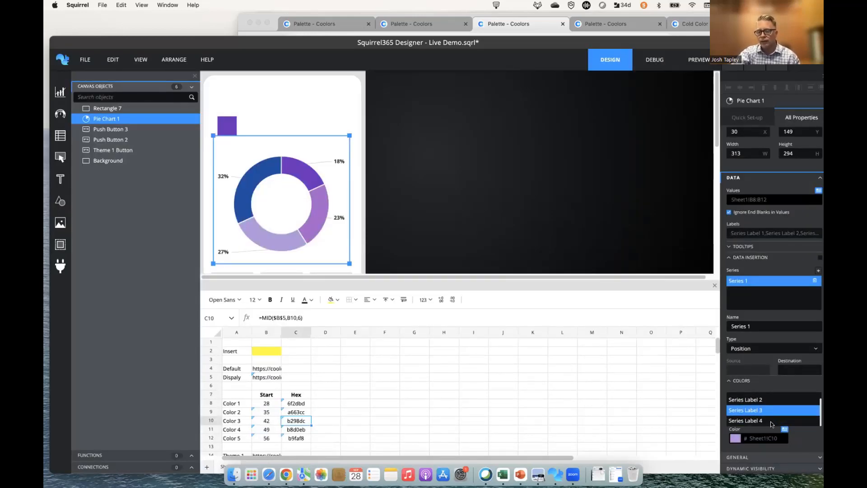
{"action": "left_click", "coordinate": [785, 431]}
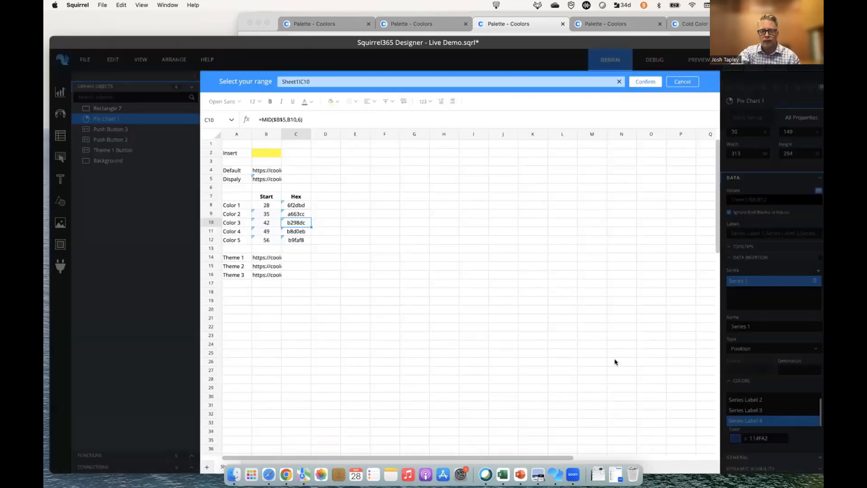
{"action": "left_click", "coordinate": [312, 231]}
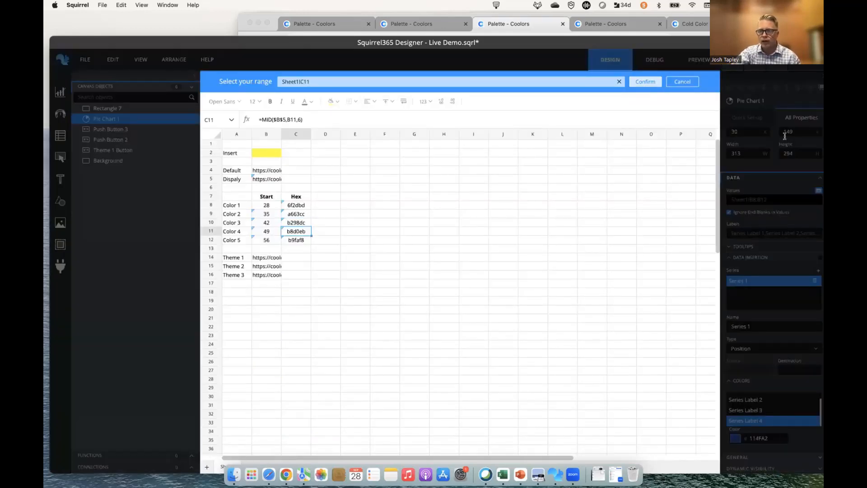
{"action": "left_click", "coordinate": [645, 82]}
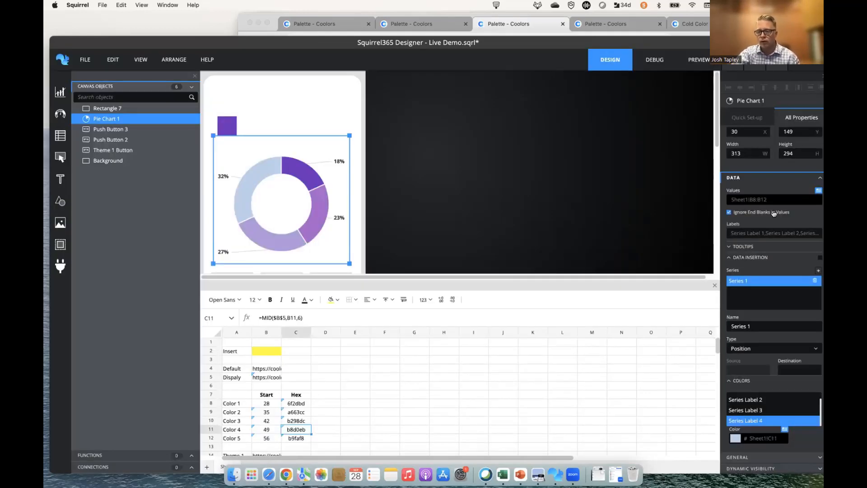
Try linking the pie chart's values to Sheet1!B7:B12, including the Start header
{"action": "left_click", "coordinate": [817, 192]}
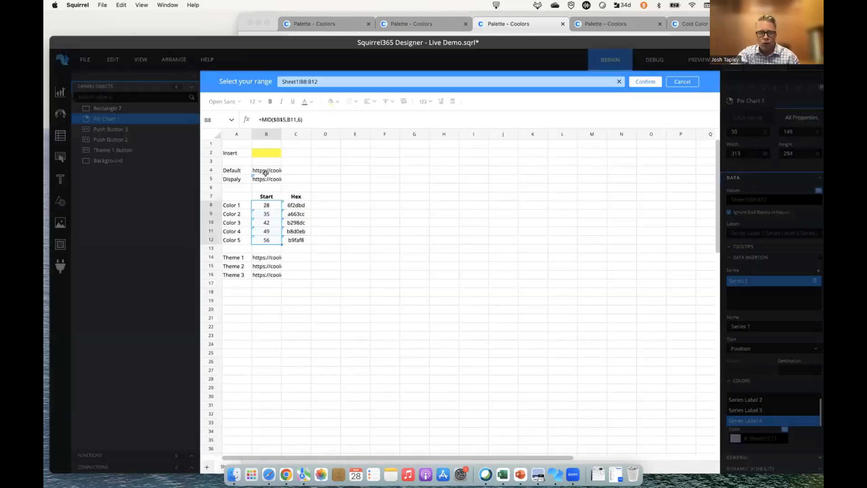
{"action": "left_click_drag", "start_coordinate": [270, 194], "coordinate": [269, 239]}
{"action": "left_click", "coordinate": [646, 82]}
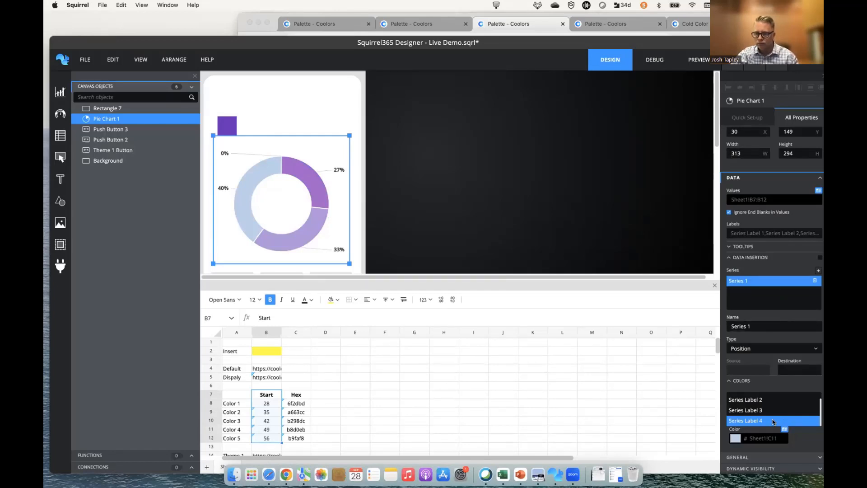
Link the pie chart's labels to the Color 1 to Color 5 names in Sheet1!A8:A12
{"action": "scroll", "coordinate": [780, 418], "scroll_direction": "up", "scroll_amount": 3}
{"action": "scroll", "coordinate": [785, 415], "scroll_direction": "up", "scroll_amount": 1}
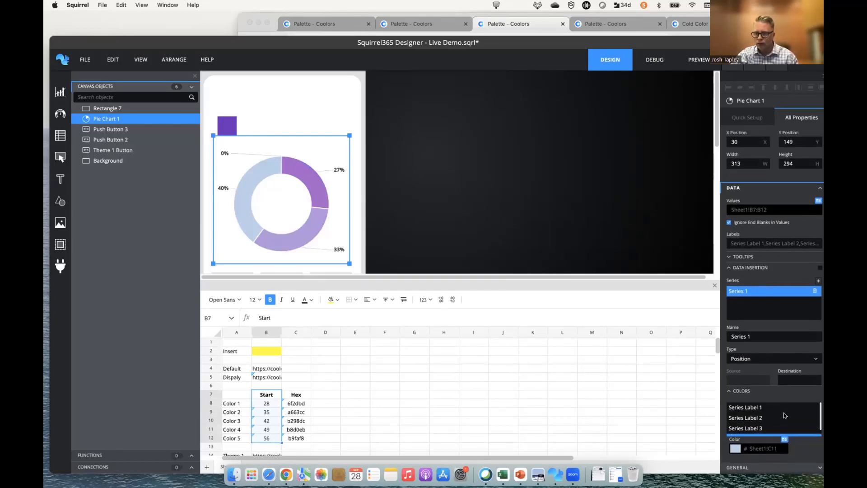
{"action": "left_click", "coordinate": [818, 234]}
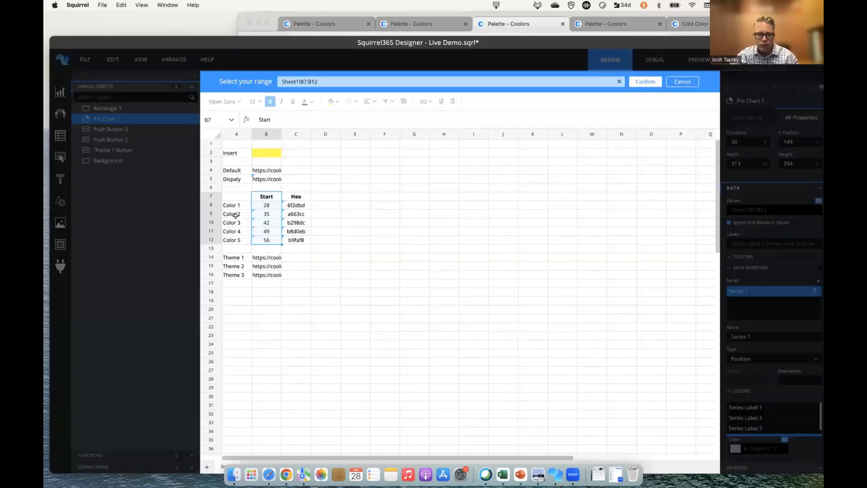
{"action": "left_click_drag", "start_coordinate": [234, 205], "coordinate": [239, 238]}
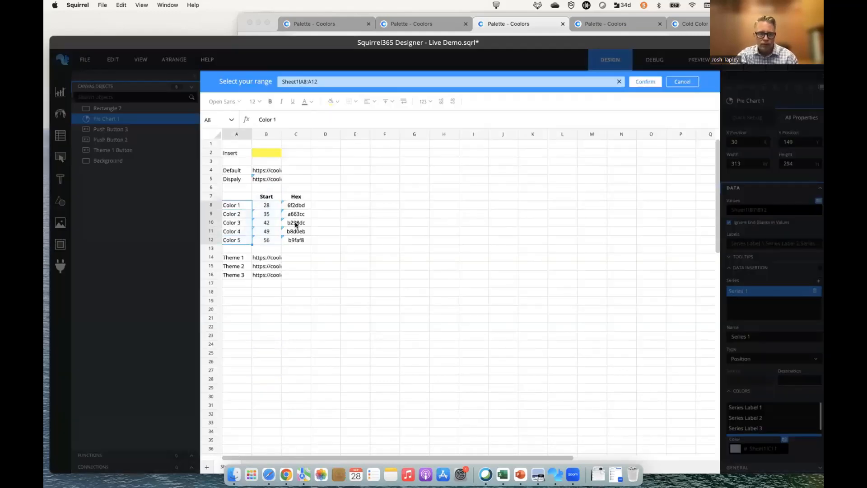
{"action": "left_click", "coordinate": [642, 82]}
Link the pie chart's values to Sheet1!B8:B12, leaving out the Start header
{"action": "left_click", "coordinate": [819, 201]}
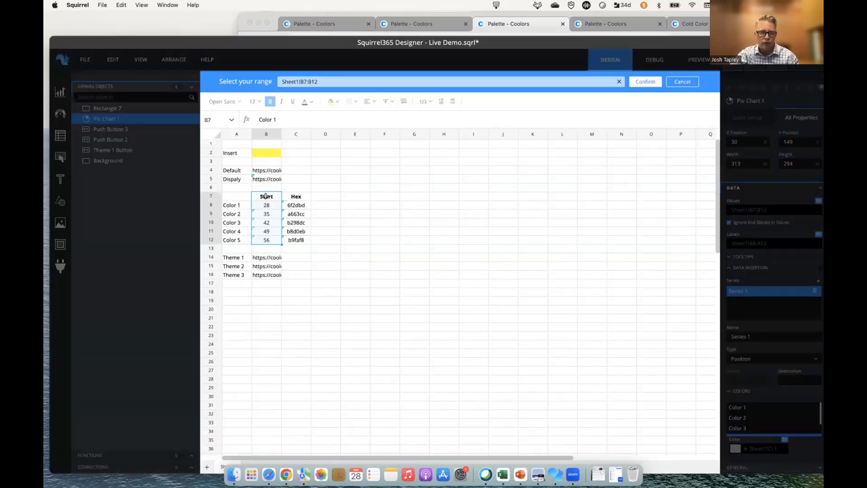
{"action": "left_click_drag", "start_coordinate": [266, 203], "coordinate": [270, 234]}
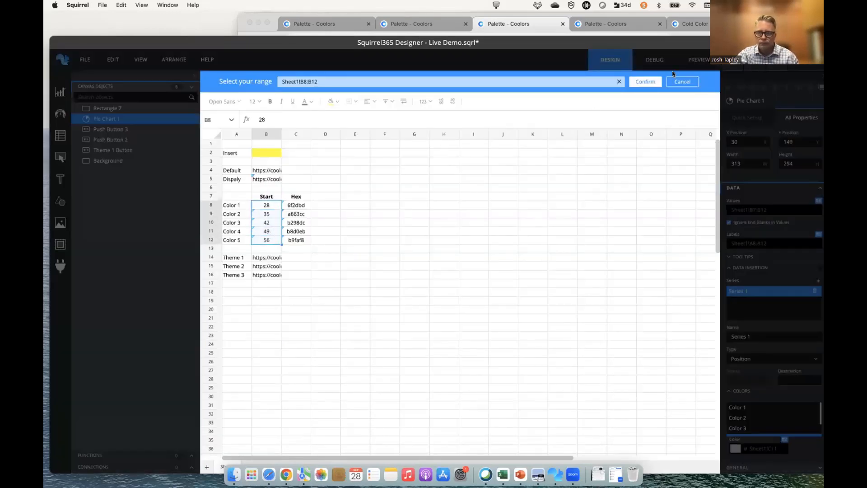
{"action": "left_click", "coordinate": [645, 81]}
Link the pie chart's Color 5 series color to the Color 5 hex code in Sheet1!C12
{"action": "scroll", "coordinate": [786, 417], "scroll_direction": "down", "scroll_amount": 1}
{"action": "scroll", "coordinate": [779, 413], "scroll_direction": "down", "scroll_amount": 2}
{"action": "left_click", "coordinate": [762, 431]}
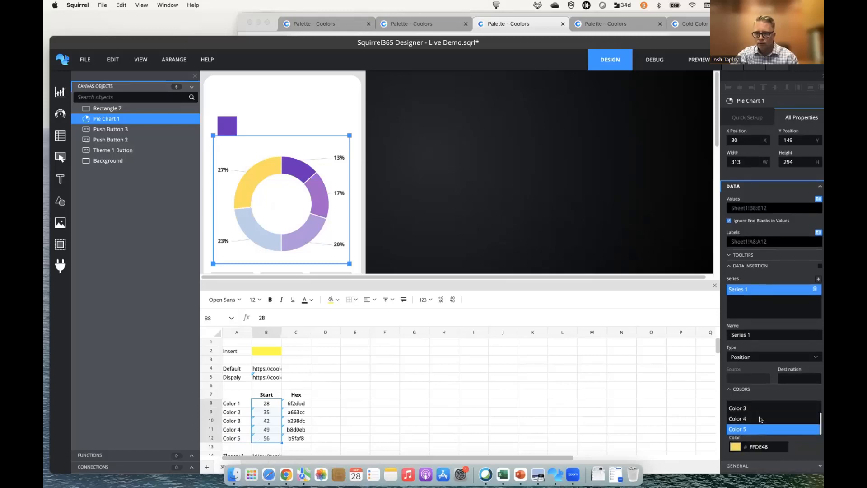
{"action": "left_click", "coordinate": [763, 409]}
{"action": "left_click", "coordinate": [758, 422]}
{"action": "left_click", "coordinate": [758, 429]}
{"action": "left_click", "coordinate": [784, 438]}
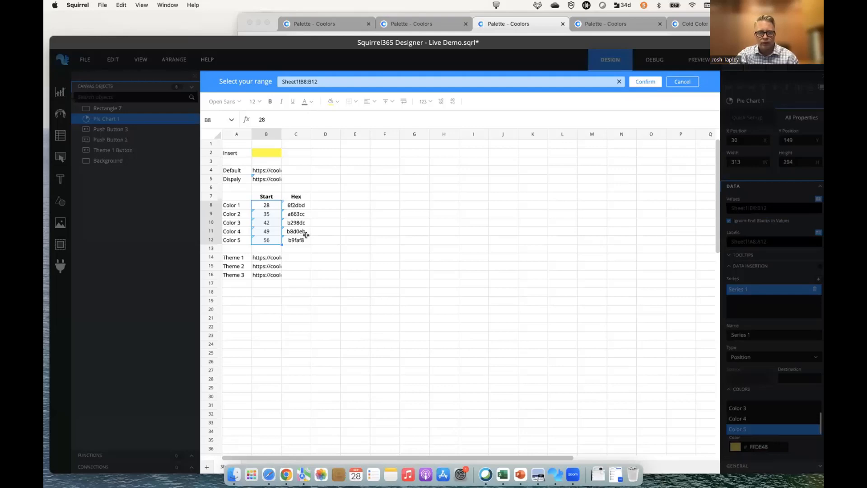
{"action": "left_click", "coordinate": [306, 238]}
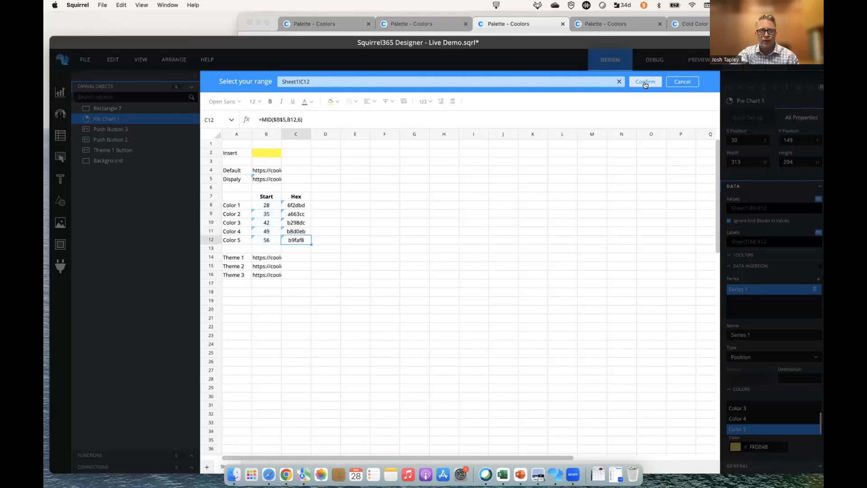
{"action": "left_click", "coordinate": [645, 83]}
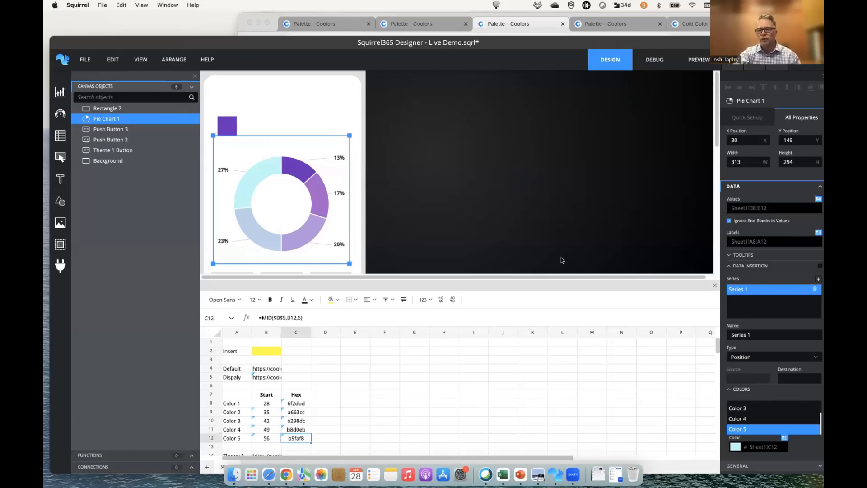
Duplicate the purple swatch rectangle four times to form a row of five touching squares above the pie chart
{"action": "left_click", "coordinate": [229, 125]}
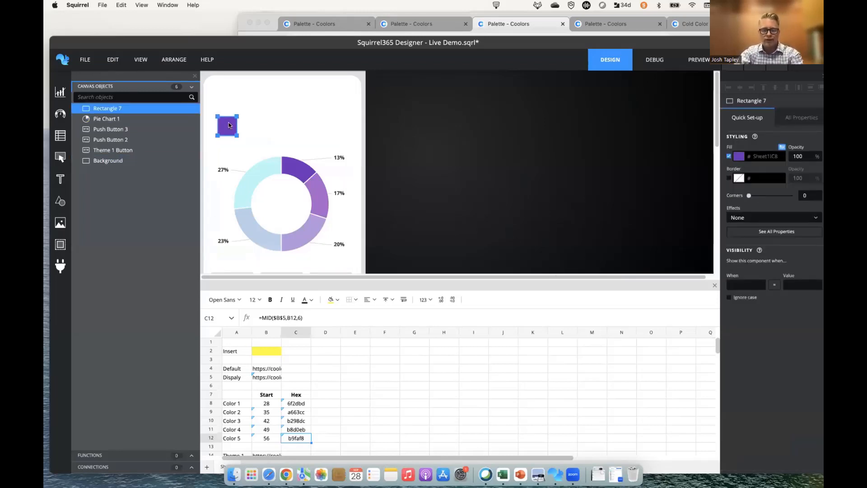
{"action": "left_click_drag", "start_coordinate": [234, 127], "coordinate": [253, 128], "text": "alt"}
{"action": "key", "text": "super+d"}
{"action": "left_click_drag", "start_coordinate": [267, 127], "coordinate": [311, 130]}
{"action": "key", "text": "super+d"}
{"action": "key", "text": "super+d"}
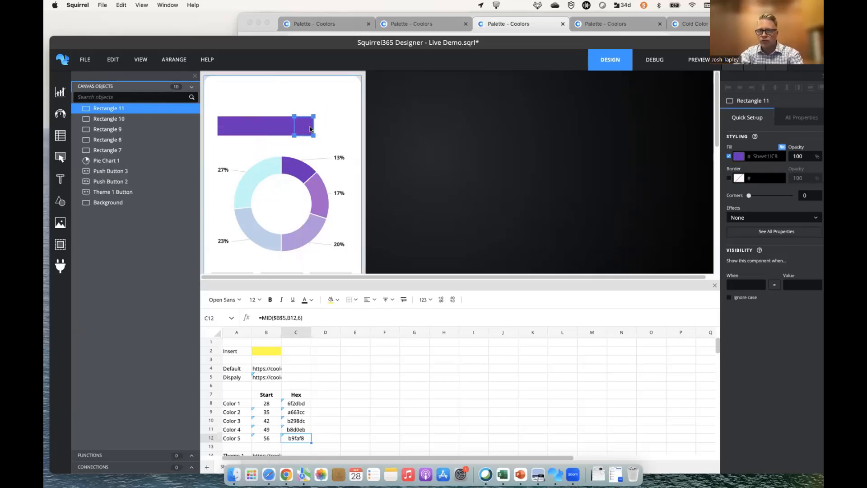
Select all five swatch rectangles and move the row so it is centered above the pie chart
{"action": "left_click", "coordinate": [287, 131], "text": "shift"}
{"action": "left_click", "coordinate": [268, 127], "text": "shift"}
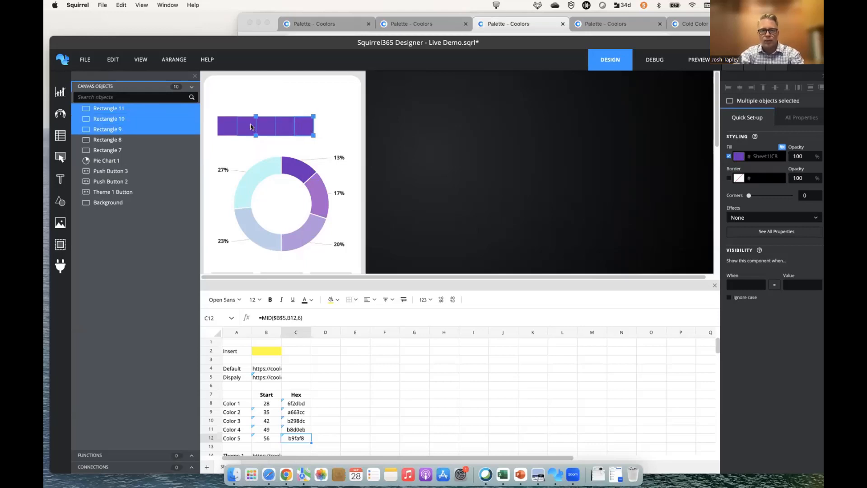
{"action": "left_click", "coordinate": [247, 126], "text": "shift"}
{"action": "left_click", "coordinate": [227, 124], "text": "shift"}
{"action": "left_click_drag", "start_coordinate": [228, 124], "coordinate": [248, 121]}
{"action": "left_click", "coordinate": [418, 150]}
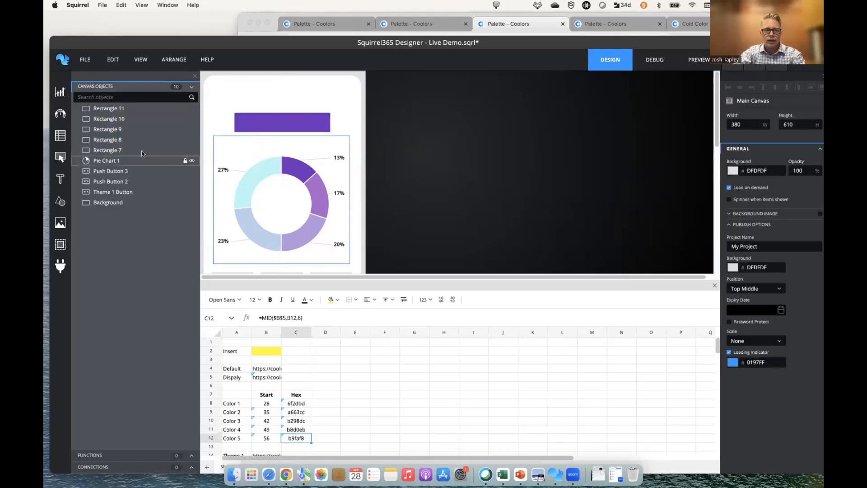
Link the second swatch's fill color to the Color 2 hex code in Sheet1!C9
{"action": "left_click", "coordinate": [142, 150]}
{"action": "left_click", "coordinate": [136, 140]}
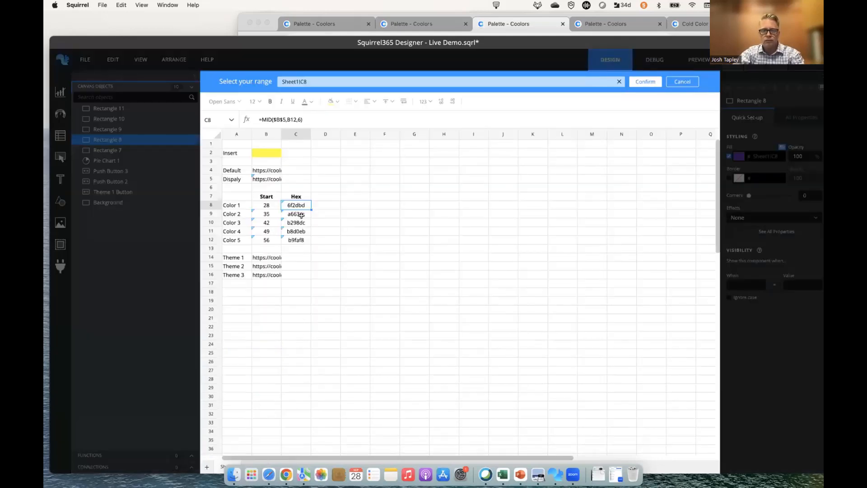
{"action": "left_click", "coordinate": [302, 215]}
{"action": "left_click", "coordinate": [646, 82]}
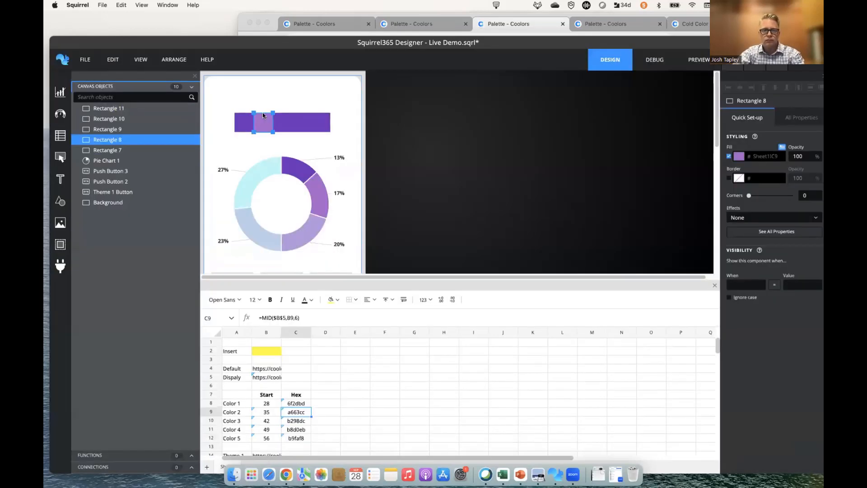
Link the third swatch's fill color to the Color 3 hex code in Sheet1!C10
{"action": "left_click", "coordinate": [144, 129]}
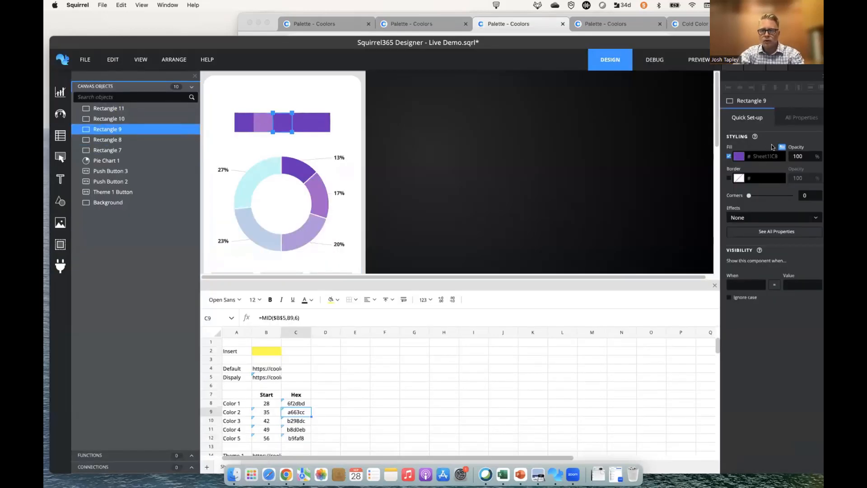
{"action": "left_click", "coordinate": [782, 148]}
{"action": "left_click", "coordinate": [296, 222]}
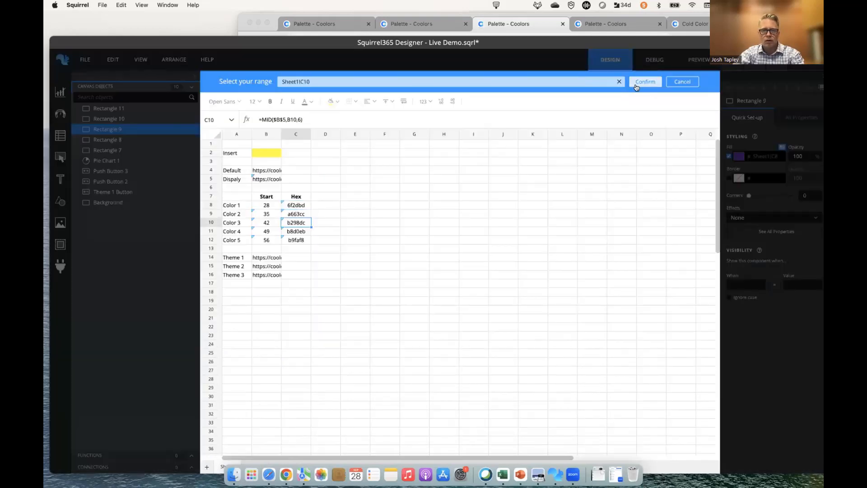
{"action": "left_click", "coordinate": [646, 81]}
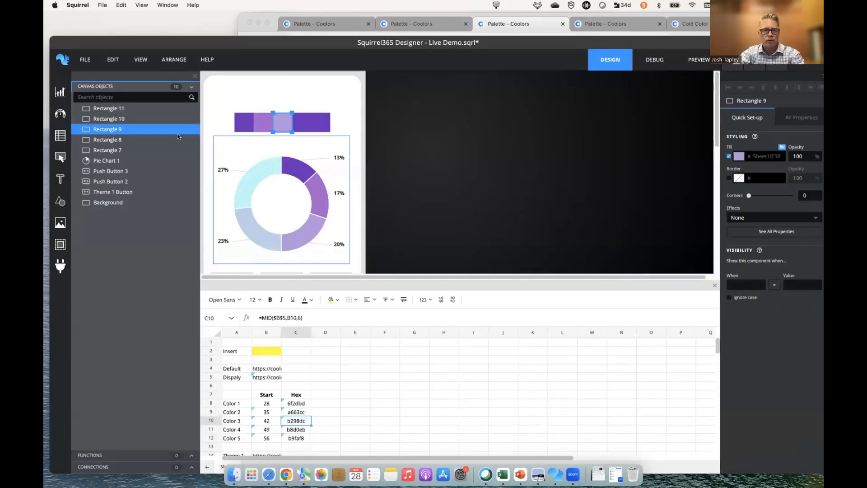
Link the fourth swatch's fill color to the Color 4 hex code in Sheet1!C11
{"action": "left_click", "coordinate": [136, 119]}
{"action": "left_click", "coordinate": [782, 148]}
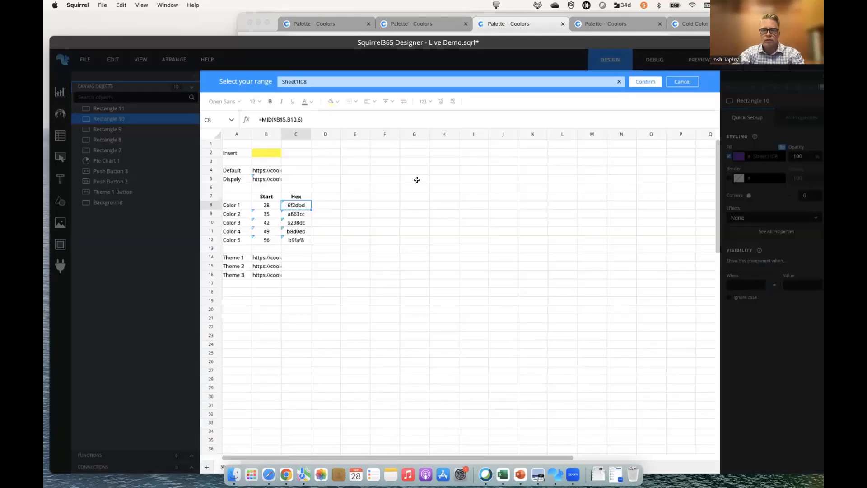
{"action": "left_click", "coordinate": [296, 231]}
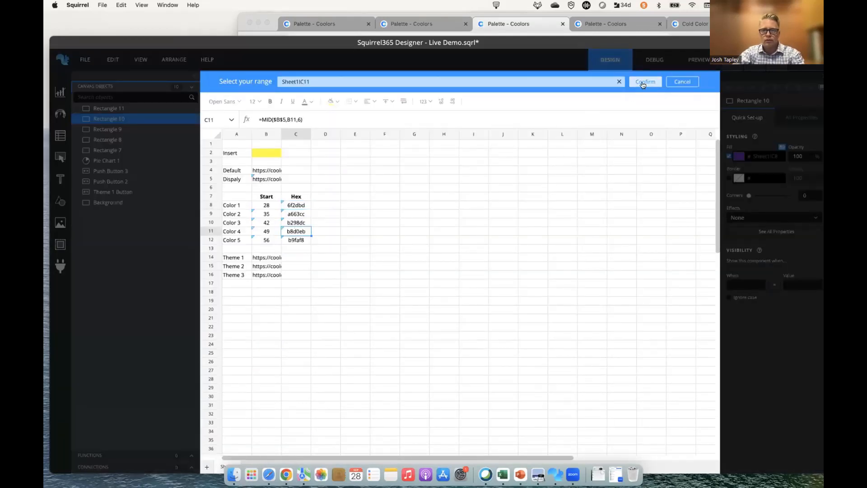
{"action": "left_click", "coordinate": [646, 81]}
Link the fifth swatch's fill color to the Color 5 hex code in Sheet1!C12
{"action": "left_click", "coordinate": [145, 108]}
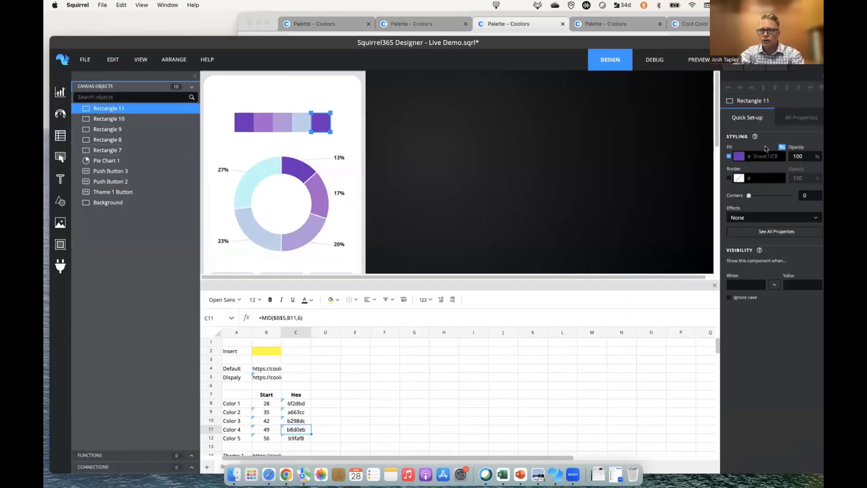
{"action": "left_click", "coordinate": [782, 148]}
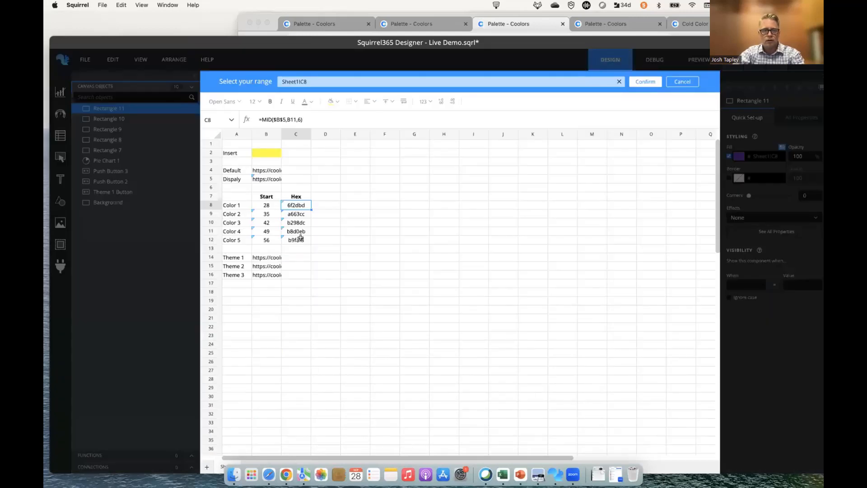
{"action": "left_click", "coordinate": [300, 239]}
{"action": "left_click", "coordinate": [645, 81]}
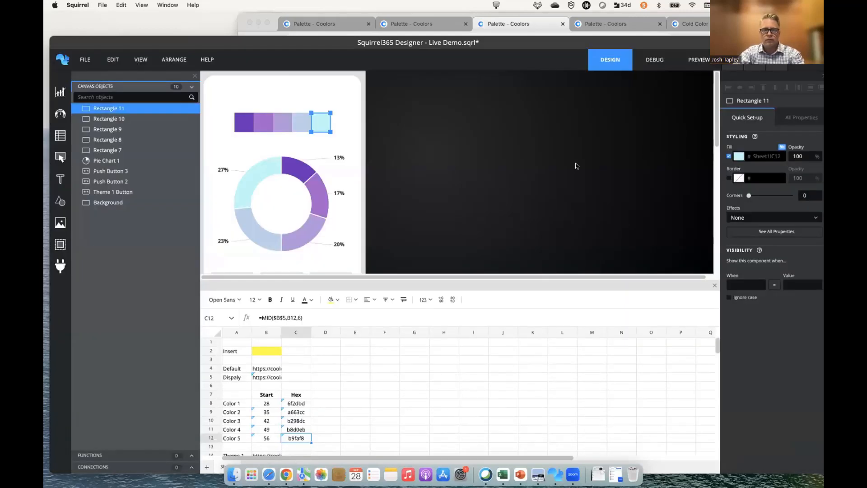
{"action": "left_click", "coordinate": [608, 166]}
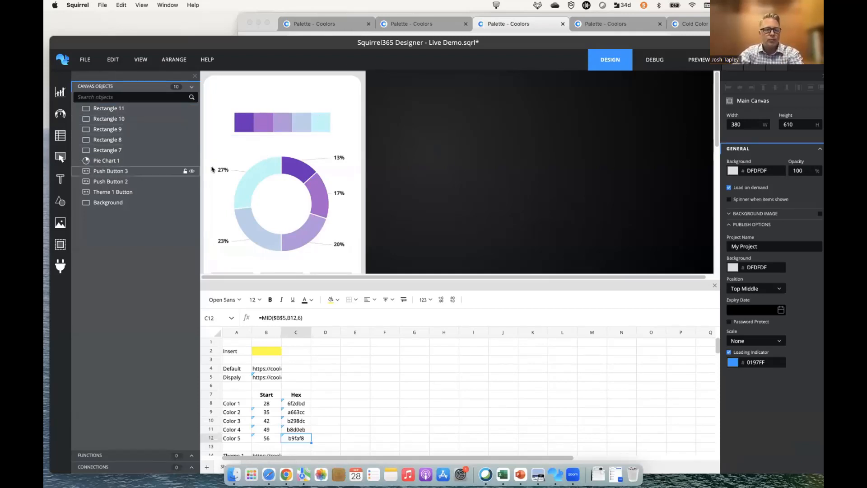
Place a wide text input on the canvas above the row of color swatches
{"action": "left_click", "coordinate": [61, 178]}
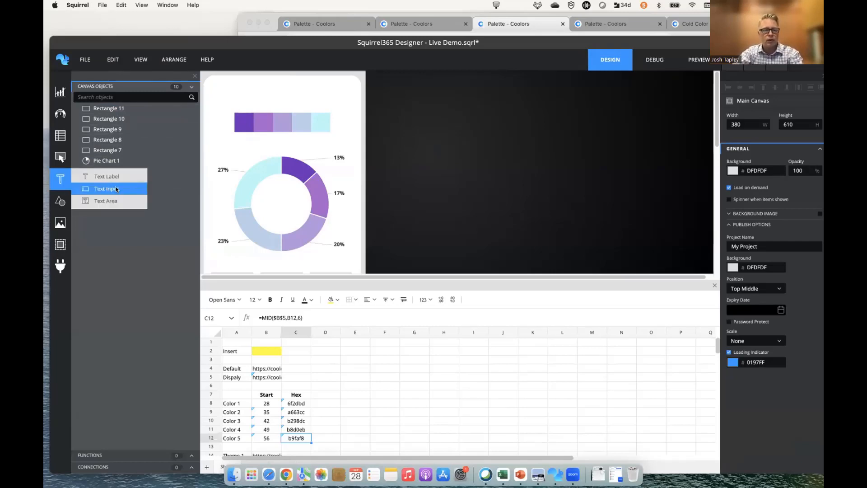
{"action": "left_click", "coordinate": [116, 189]}
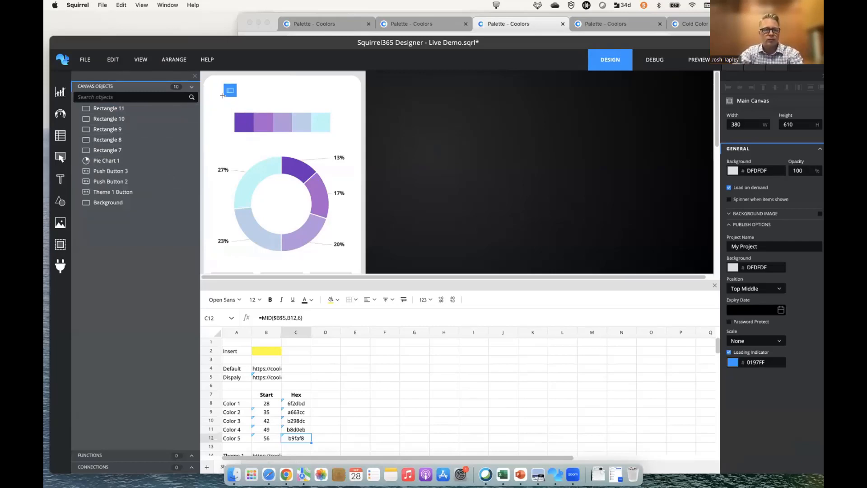
{"action": "left_click_drag", "start_coordinate": [224, 92], "coordinate": [361, 117]}
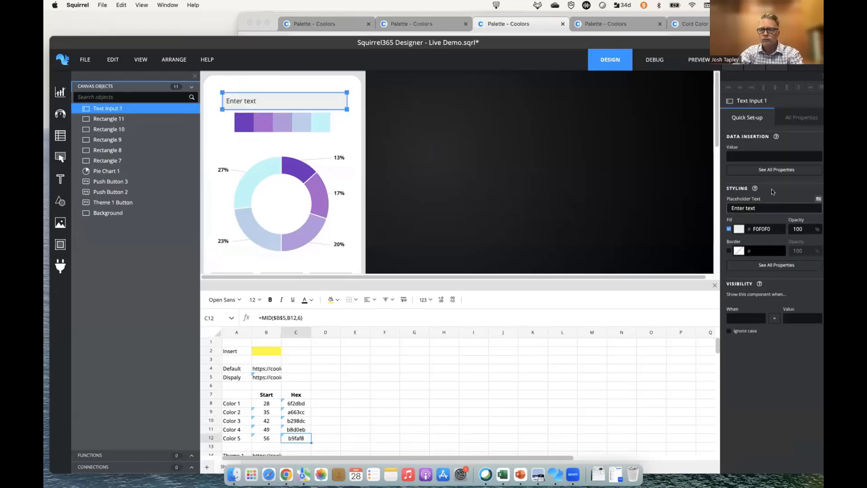
Set the text input's placeholder text to "Enter your Coolors URL"
{"action": "left_click", "coordinate": [773, 209]}
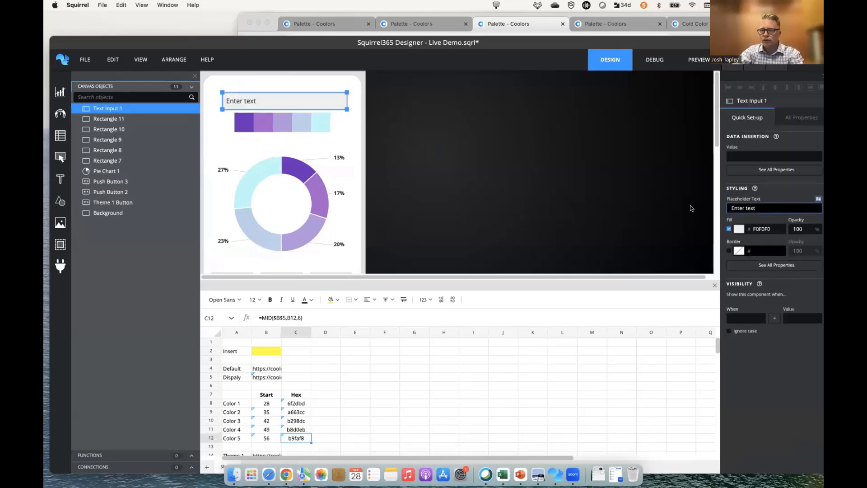
{"action": "key", "text": "super+a"}
{"action": "type", "text": "Enter"}
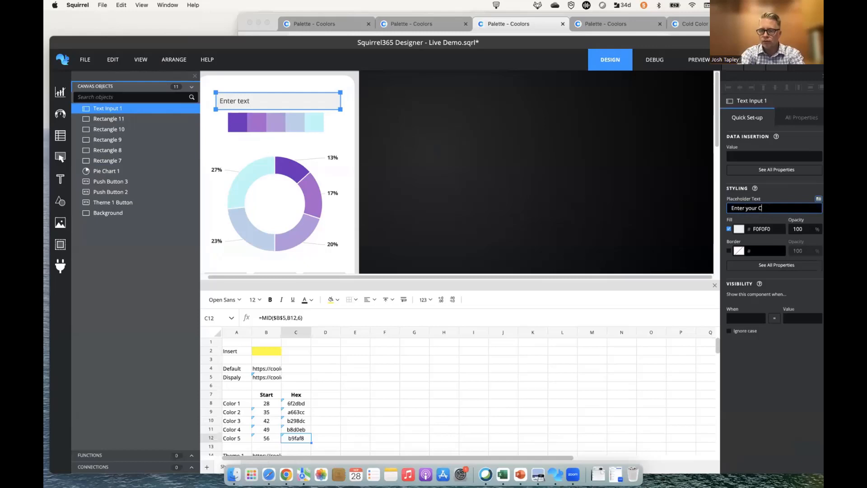
{"action": "type", "text": "your Coolors URL"}
{"action": "left_click", "coordinate": [494, 140]}
Link the text input's data insertion value to the yellow Insert cell, Sheet1!B2
{"action": "left_click", "coordinate": [315, 100]}
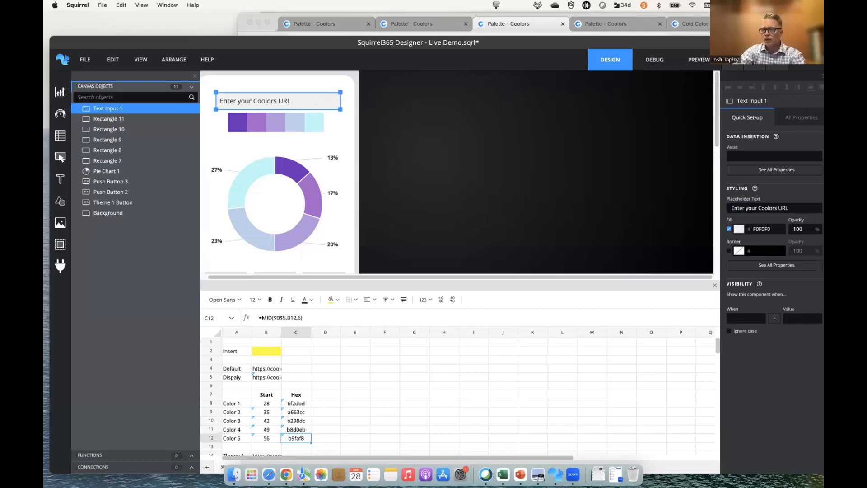
{"action": "left_click", "coordinate": [782, 158]}
{"action": "left_click", "coordinate": [271, 149]}
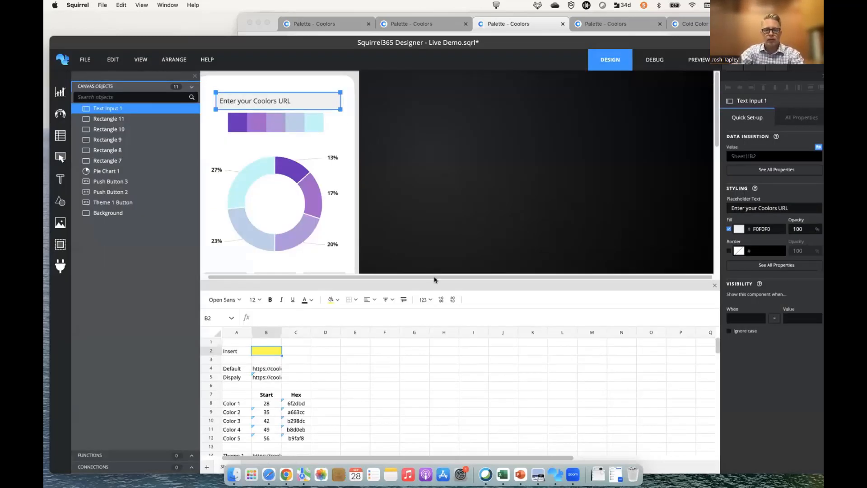
Enlarge the canvas view and move the Theme 1, Theme 2 and Theme 3 buttons together toward the card's lower edge
{"action": "left_click_drag", "start_coordinate": [436, 273], "coordinate": [430, 387]}
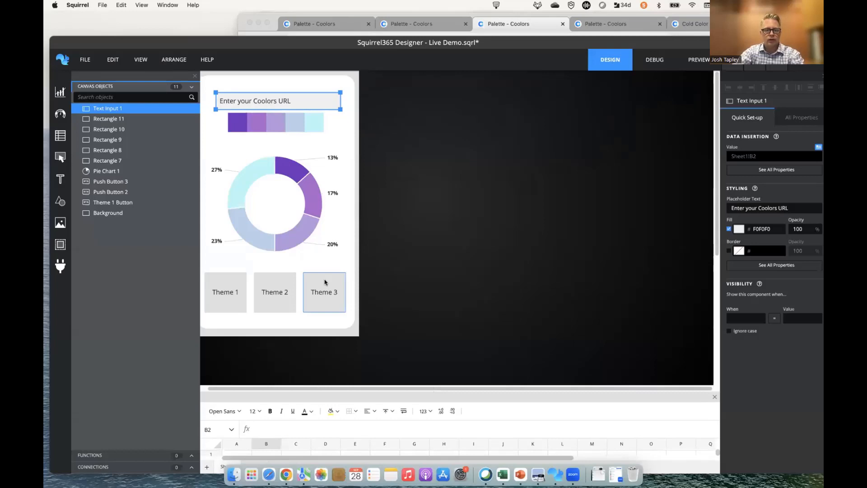
{"action": "left_click", "coordinate": [325, 282]}
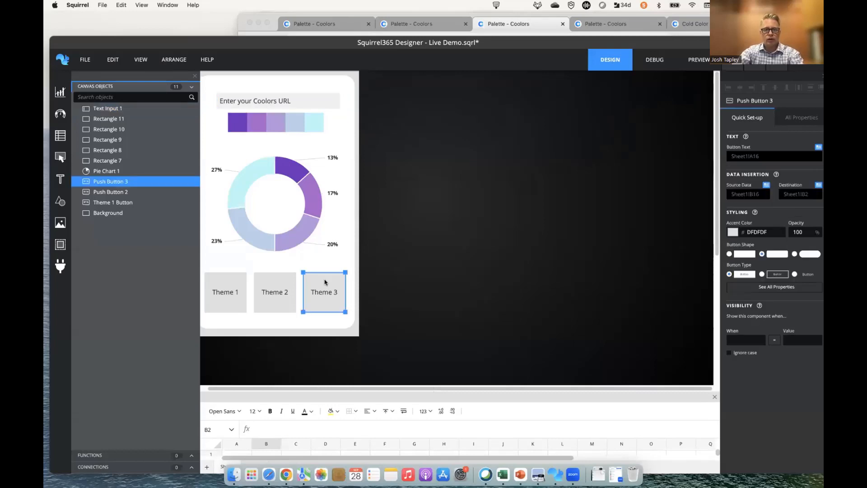
{"action": "left_click", "coordinate": [291, 288], "text": "shift"}
{"action": "left_click", "coordinate": [232, 298], "text": "shift"}
{"action": "key", "text": "Down"}
{"action": "key", "text": "Down"}
{"action": "key", "text": "Down"}
{"action": "key", "text": "Down"}
{"action": "key", "text": "Down"}
{"action": "key", "text": "Down"}
{"action": "key", "text": "Down"}
{"action": "key", "text": "Down"}
{"action": "key", "text": "Down"}
{"action": "key", "text": "Down"}
{"action": "key", "text": "Down"}
{"action": "key", "text": "Down"}
{"action": "key", "text": "Down"}
{"action": "key", "text": "Down"}
{"action": "key", "text": "Down"}
{"action": "key", "text": "Down"}
{"action": "key", "text": "Down"}
{"action": "key", "text": "Down"}
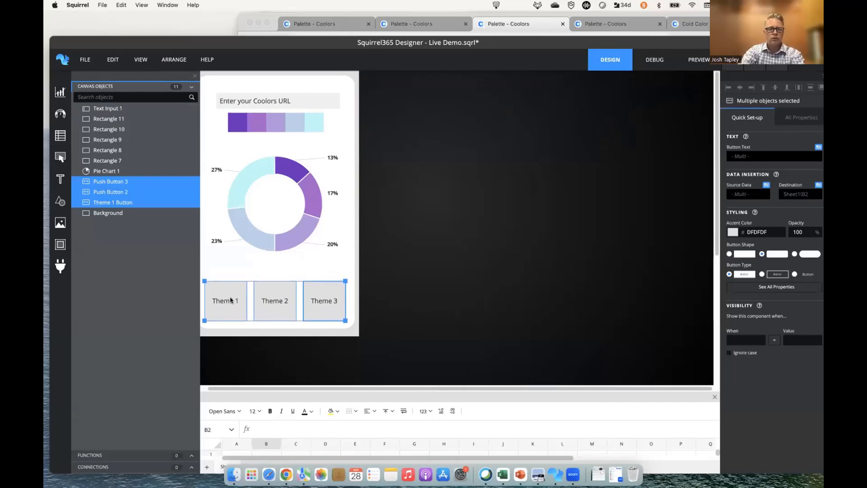
Move the pie chart down to about Y 177 and lower the five swatches and the text input to sit above it
{"action": "left_click_drag", "start_coordinate": [286, 145], "coordinate": [285, 158]}
{"action": "left_click", "coordinate": [314, 121]}
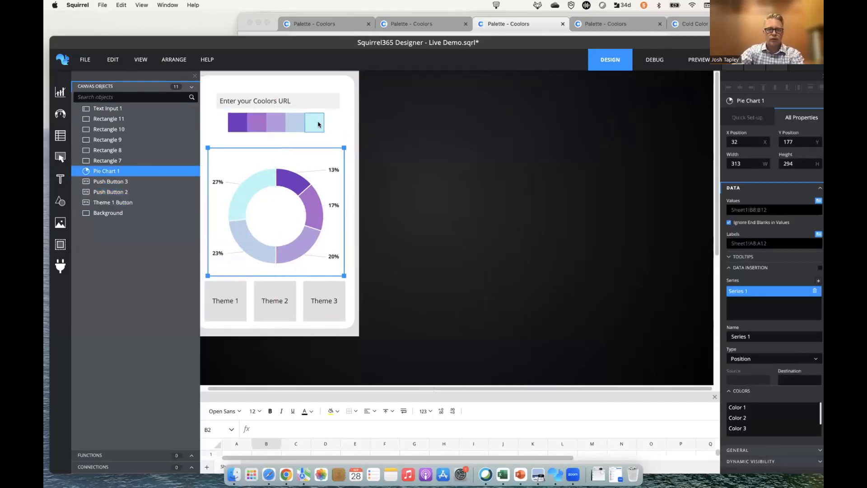
{"action": "left_click", "coordinate": [295, 122], "text": "shift"}
{"action": "left_click", "coordinate": [272, 121], "text": "shift"}
{"action": "left_click", "coordinate": [257, 123], "text": "shift"}
{"action": "left_click", "coordinate": [237, 123], "text": "shift"}
{"action": "left_click_drag", "start_coordinate": [277, 127], "coordinate": [277, 149]}
{"action": "left_click_drag", "start_coordinate": [298, 100], "coordinate": [299, 112]}
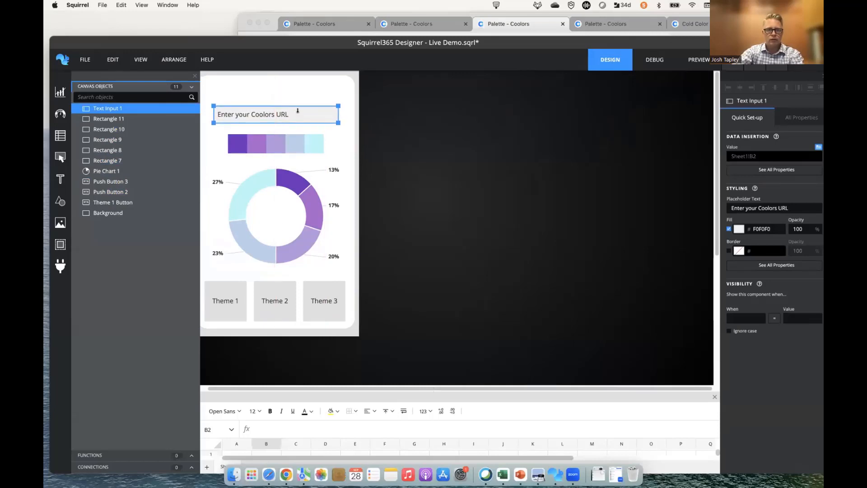
Place a text label at the top of the card, spanning most of the width above the text input
{"action": "left_click", "coordinate": [60, 180]}
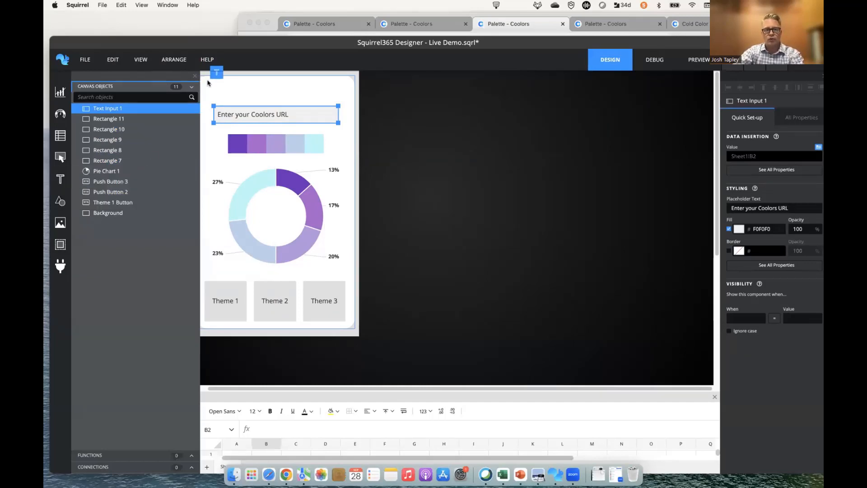
{"action": "left_click", "coordinate": [207, 81]}
{"action": "left_click_drag", "start_coordinate": [273, 94], "coordinate": [338, 97]}
Left-align the text label at the top of the card and set its size and style to Main title 24
{"action": "left_click", "coordinate": [792, 152]}
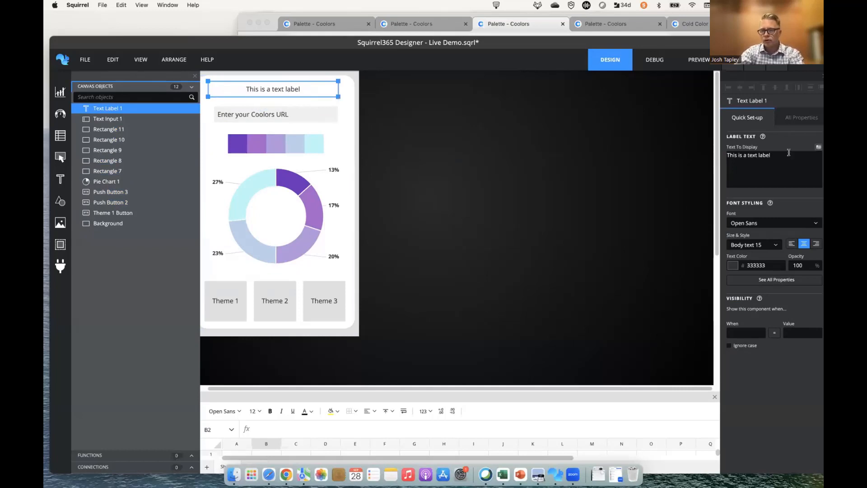
{"action": "left_click", "coordinate": [792, 245]}
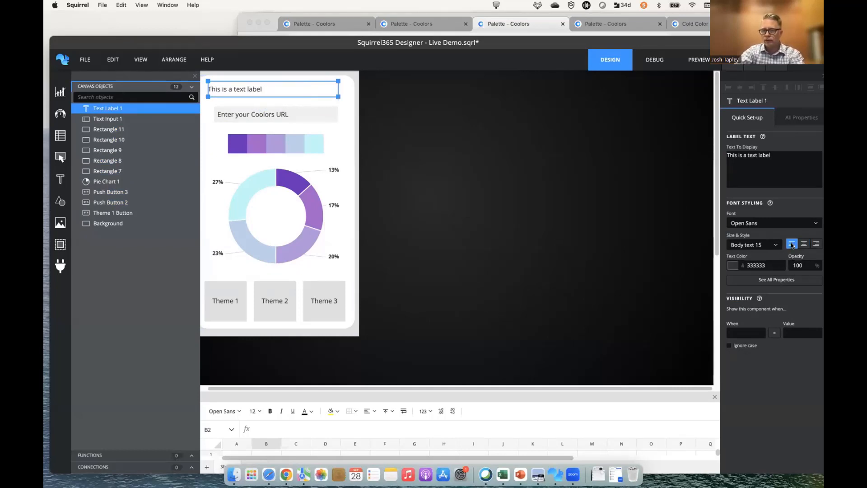
{"action": "left_click", "coordinate": [775, 245]}
{"action": "scroll", "coordinate": [775, 268], "scroll_direction": "down", "scroll_amount": 1}
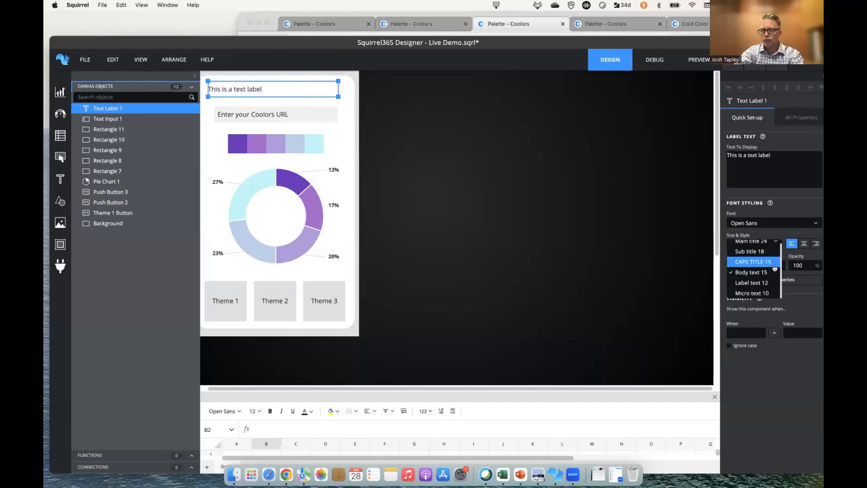
{"action": "scroll", "coordinate": [778, 269], "scroll_direction": "up", "scroll_amount": 1}
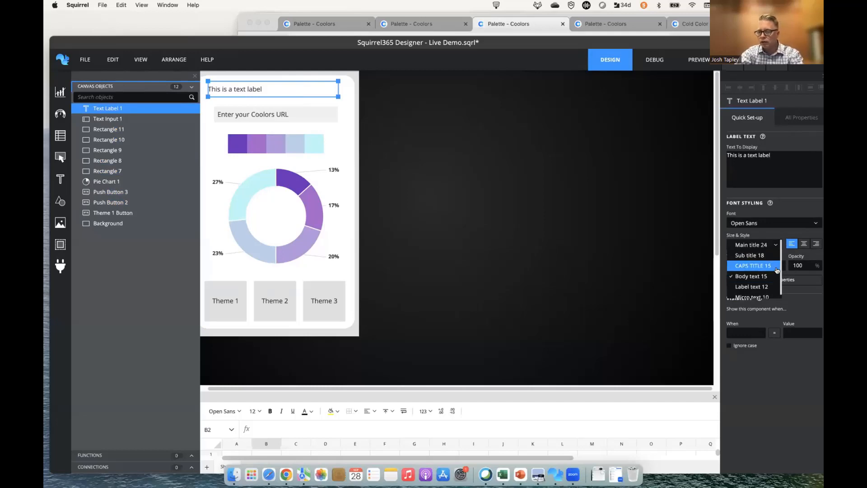
{"action": "left_click", "coordinate": [763, 244]}
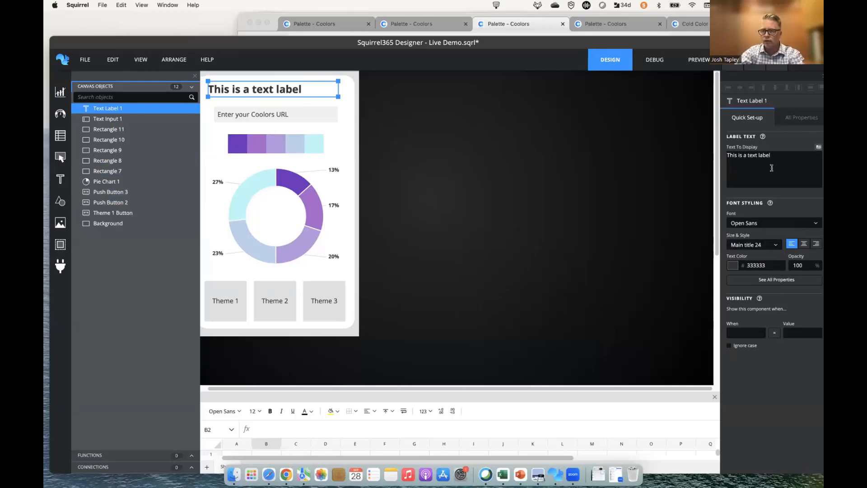
Change the title label's text to "My Color Palette" and deselect it
{"action": "triple_click", "coordinate": [792, 152]}
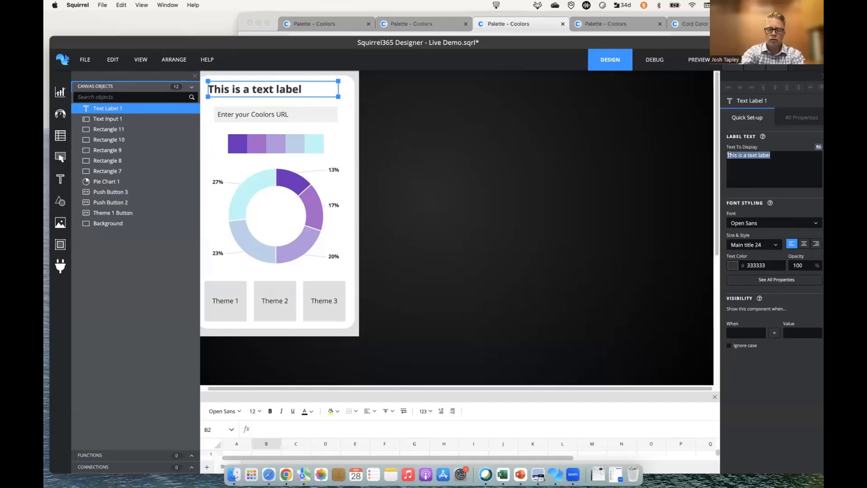
{"action": "type", "text": "My Color Palette"}
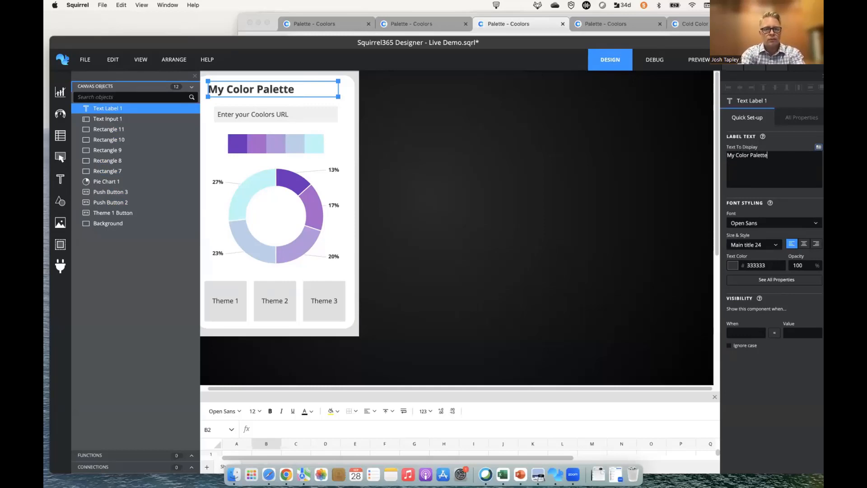
{"action": "left_click", "coordinate": [554, 194]}
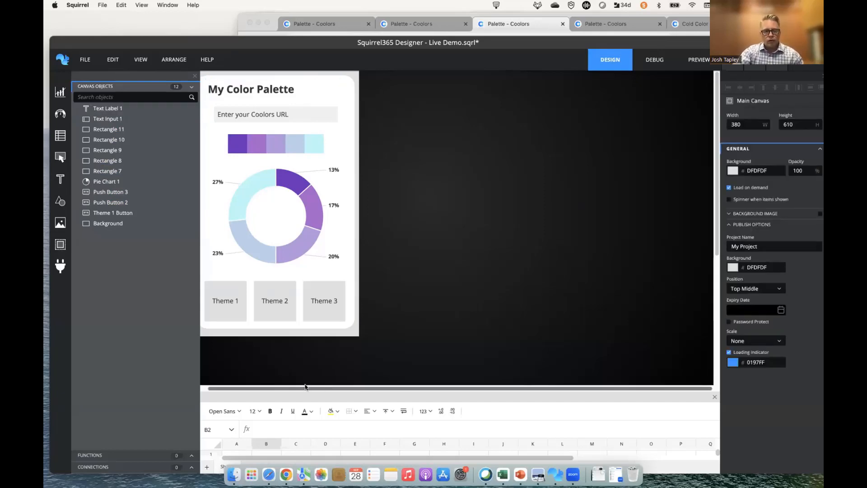
{"action": "left_click_drag", "start_coordinate": [304, 388], "coordinate": [262, 389]}
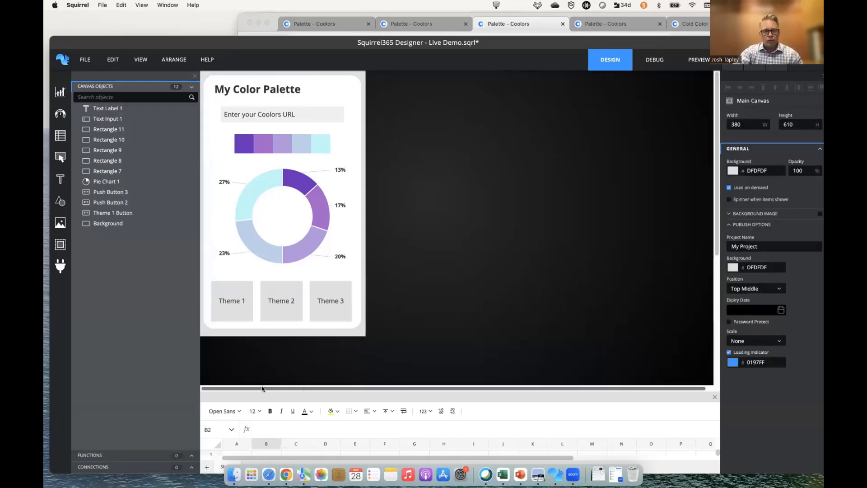
Test the Theme 1, Theme 2 and Theme 3 buttons in debug mode
{"action": "left_click", "coordinate": [655, 60]}
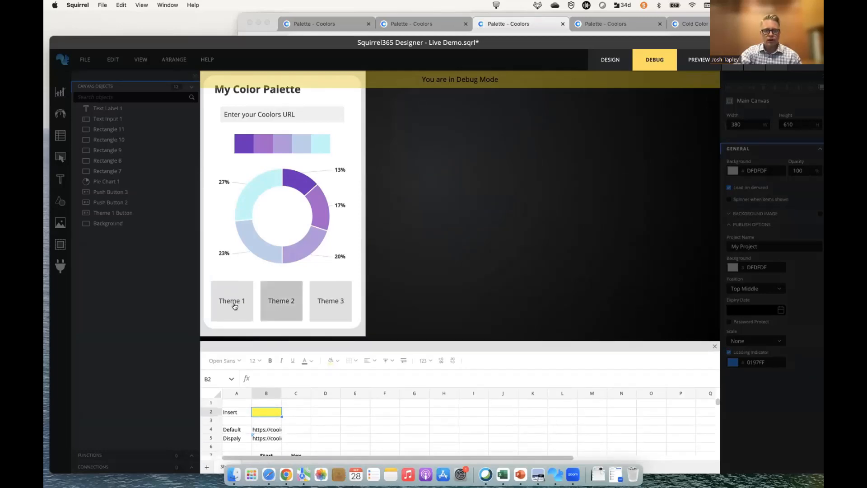
{"action": "left_click", "coordinate": [234, 306]}
{"action": "left_click", "coordinate": [280, 299]}
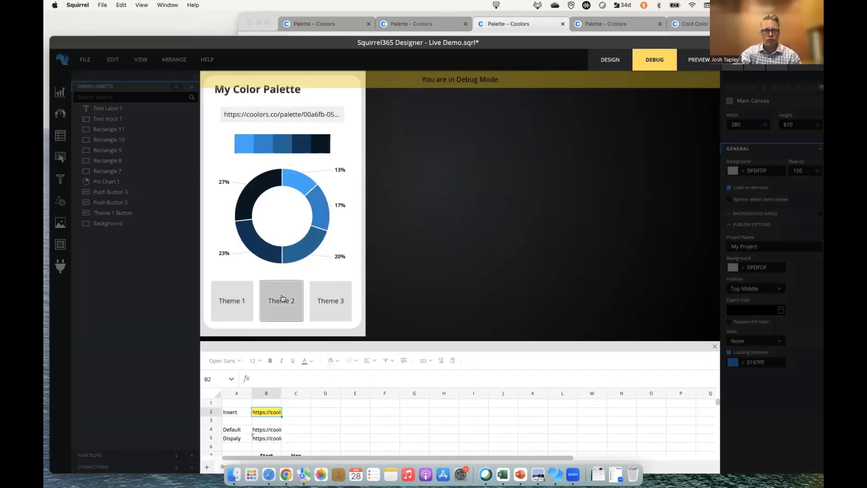
{"action": "left_click", "coordinate": [324, 299]}
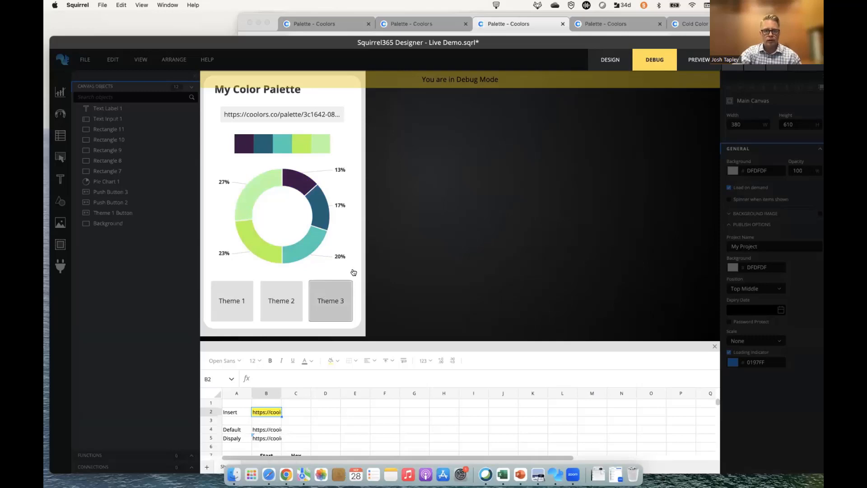
Switch to Chrome, open the pink, purple and blue five-color palette from Coolors' similar palettes, and copy its URL
{"action": "left_click", "coordinate": [339, 26]}
{"action": "scroll", "coordinate": [468, 174], "scroll_direction": "up", "scroll_amount": 5}
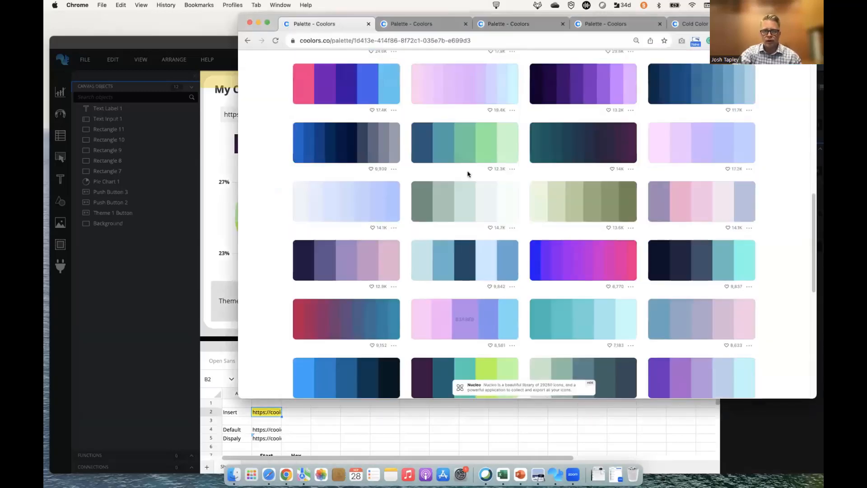
{"action": "scroll", "coordinate": [468, 174], "scroll_direction": "up", "scroll_amount": 4}
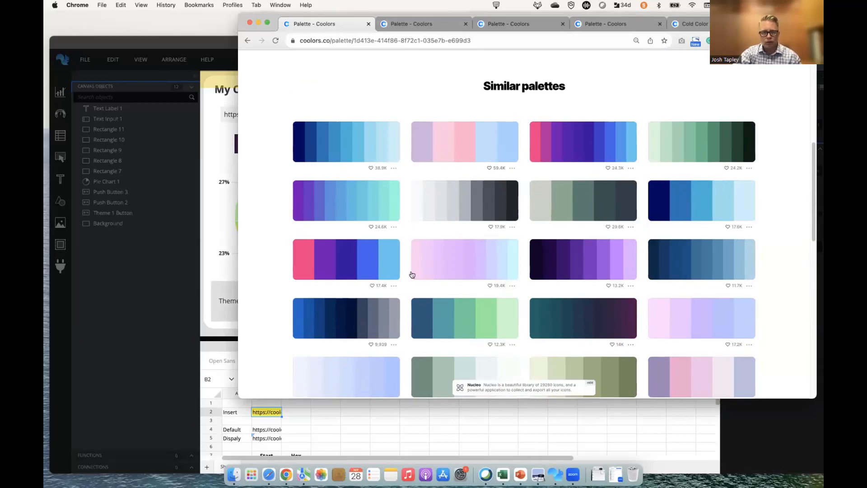
{"action": "left_click", "coordinate": [393, 285]}
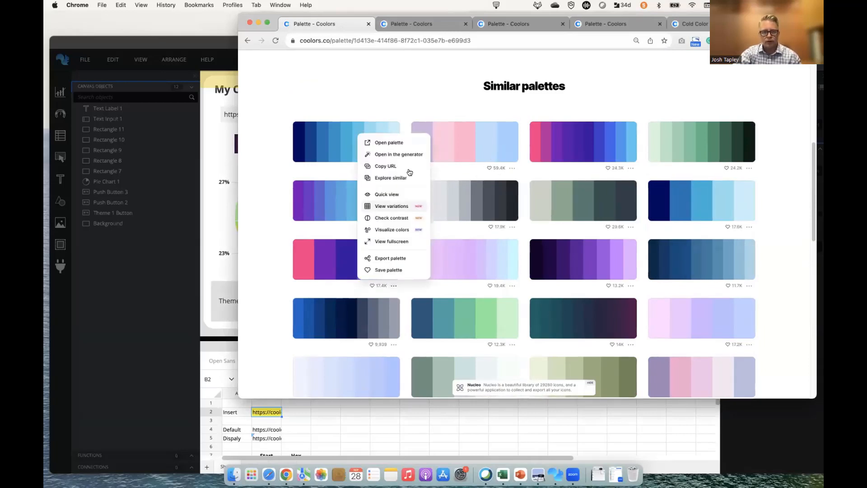
{"action": "left_click", "coordinate": [406, 143]}
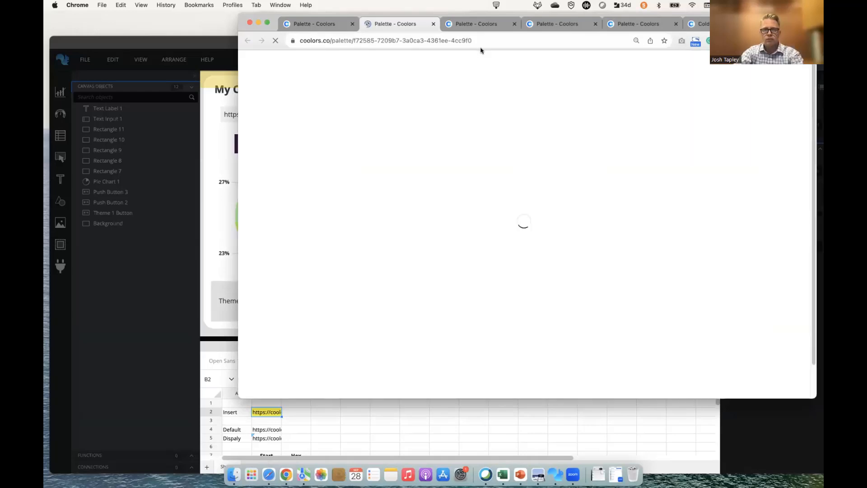
{"action": "left_click", "coordinate": [483, 40]}
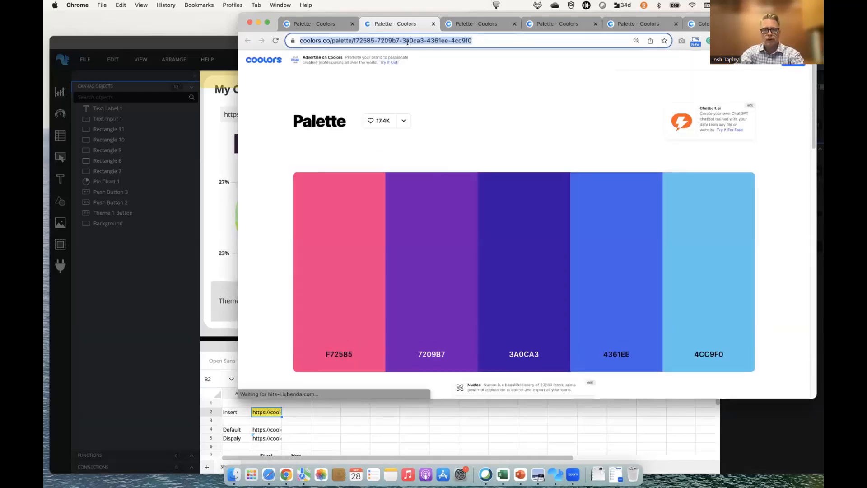
Switch back to Squirrel365 Designer, preview the app, and try the three theme buttons
{"action": "left_click", "coordinate": [225, 63]}
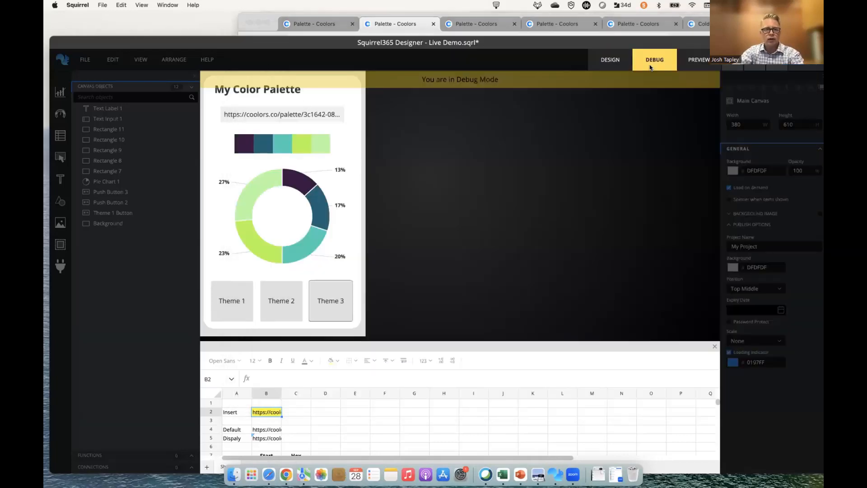
{"action": "left_click", "coordinate": [704, 61]}
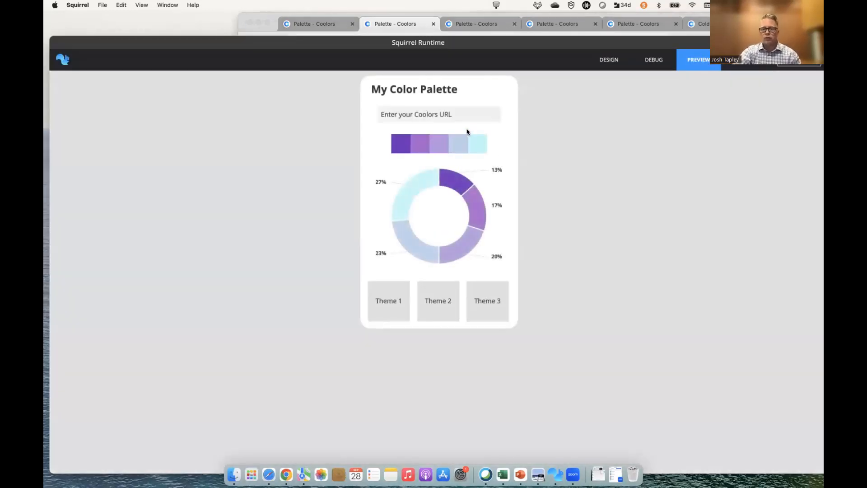
{"action": "left_click", "coordinate": [438, 301]}
{"action": "left_click", "coordinate": [485, 299]}
{"action": "left_click", "coordinate": [441, 301]}
{"action": "left_click", "coordinate": [393, 303]}
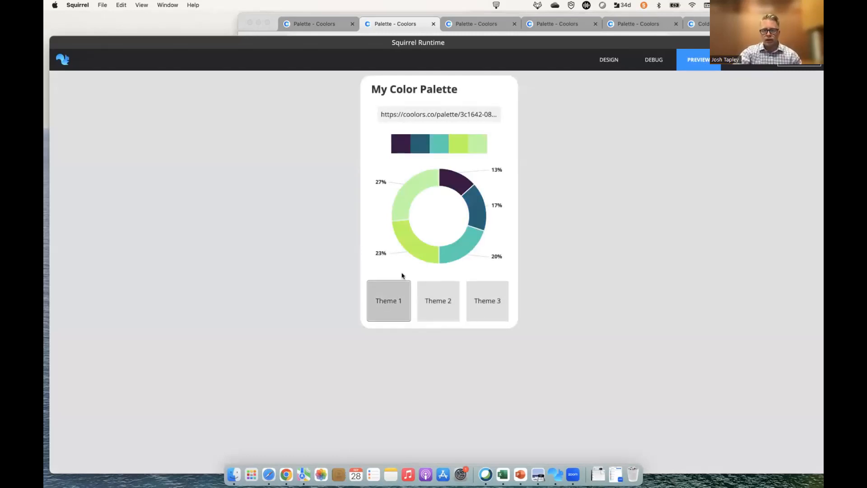
Replace the URL in the previewed app's text input with the copied Coolors address ending in f72585-7209b7-3a0ca3-4361ee-4cc9f0
{"action": "left_click", "coordinate": [463, 111]}
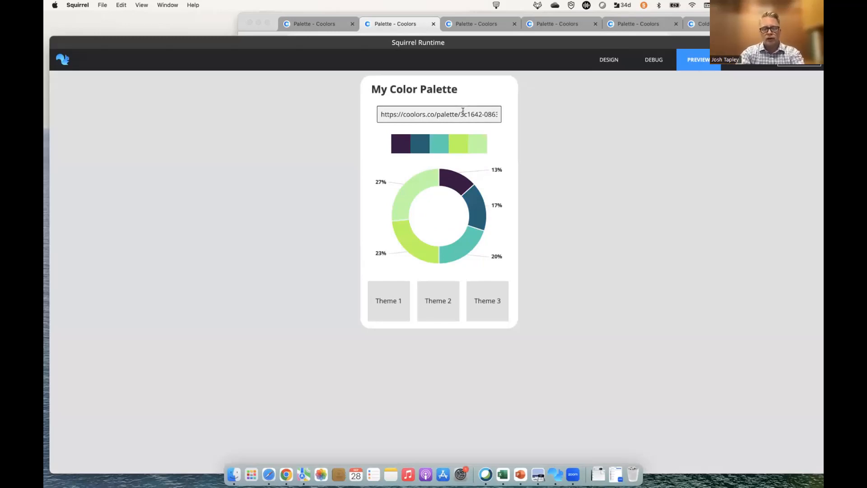
{"action": "key", "text": "super+a"}
{"action": "key", "text": "BackSpace"}
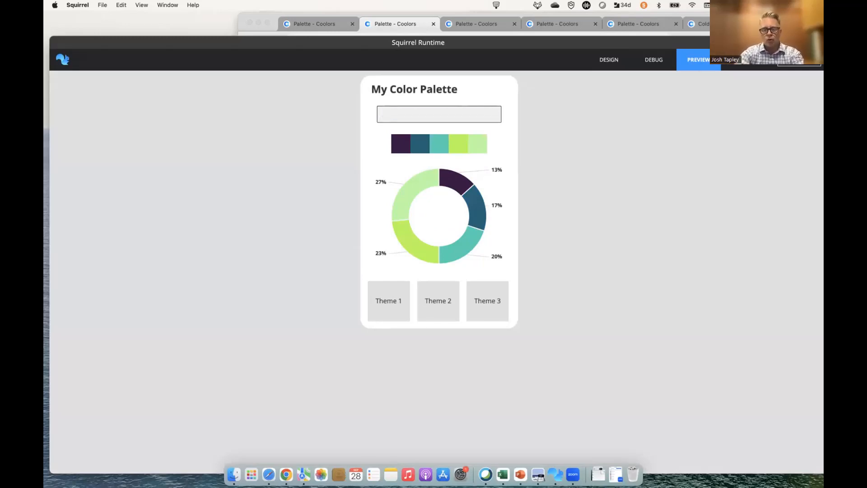
{"action": "key", "text": "super+v"}
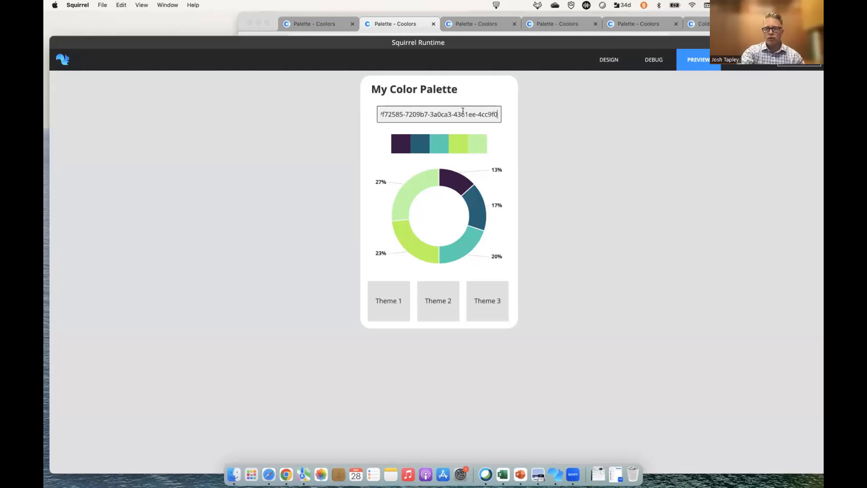
{"action": "key", "text": "Return"}
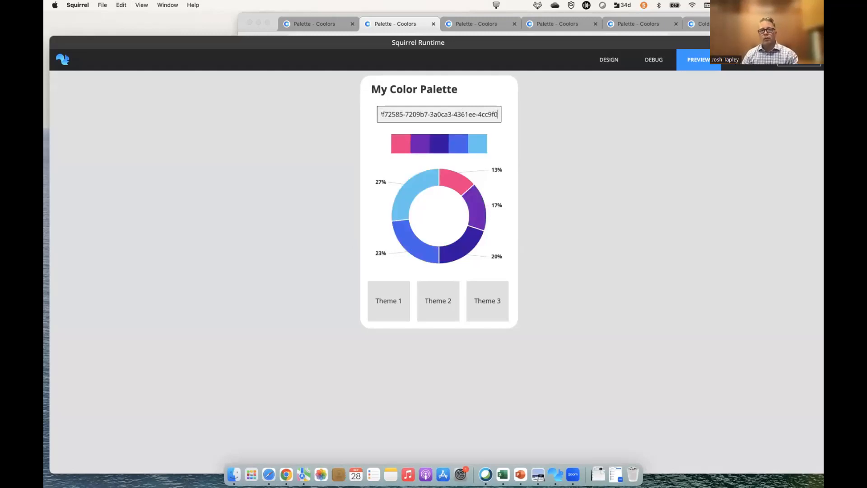
{"action": "left_click", "coordinate": [563, 161]}
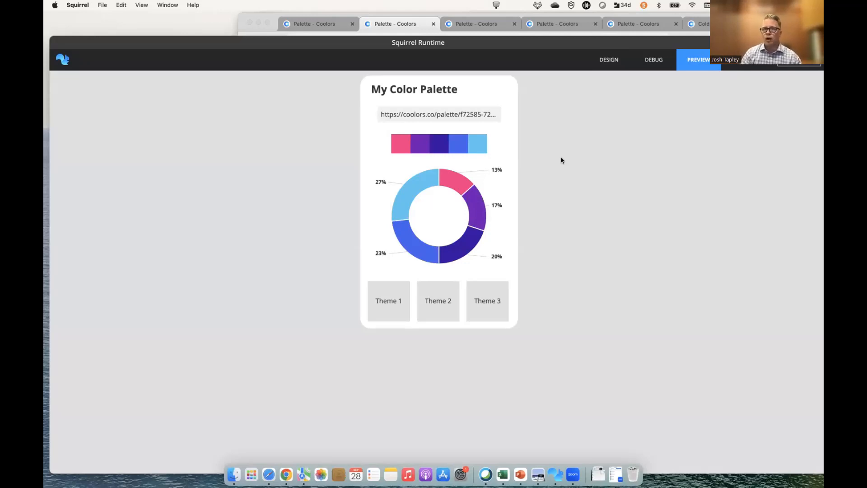
Try Theme 2 and Theme 3 again in the preview, return to design mode, and enlarge the spreadsheet area beneath the canvas
{"action": "left_click", "coordinate": [454, 297]}
{"action": "left_click", "coordinate": [495, 307]}
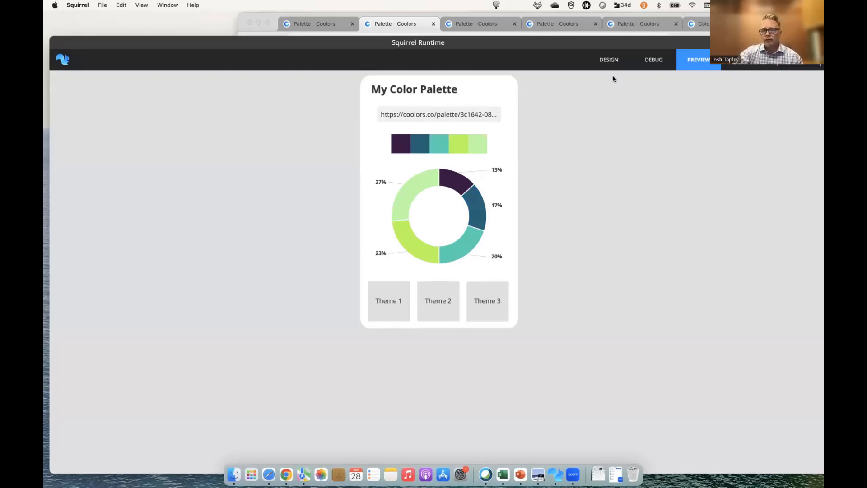
{"action": "left_click", "coordinate": [613, 60]}
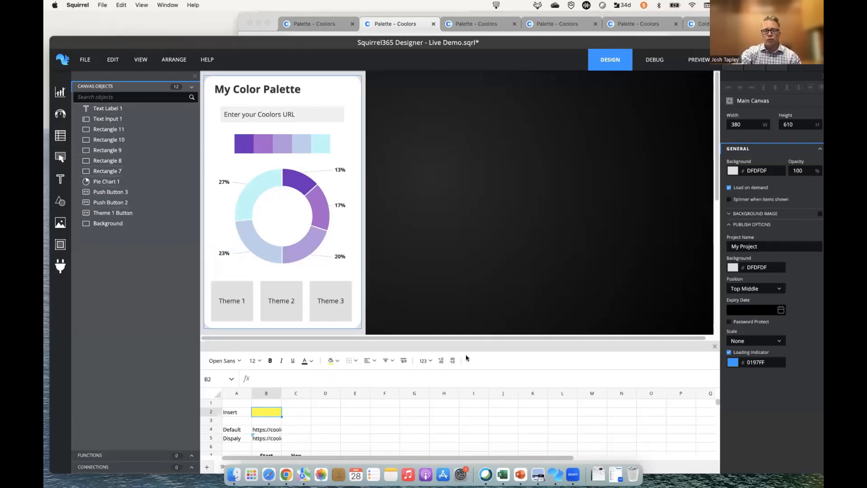
{"action": "left_click_drag", "start_coordinate": [469, 338], "coordinate": [468, 231]}
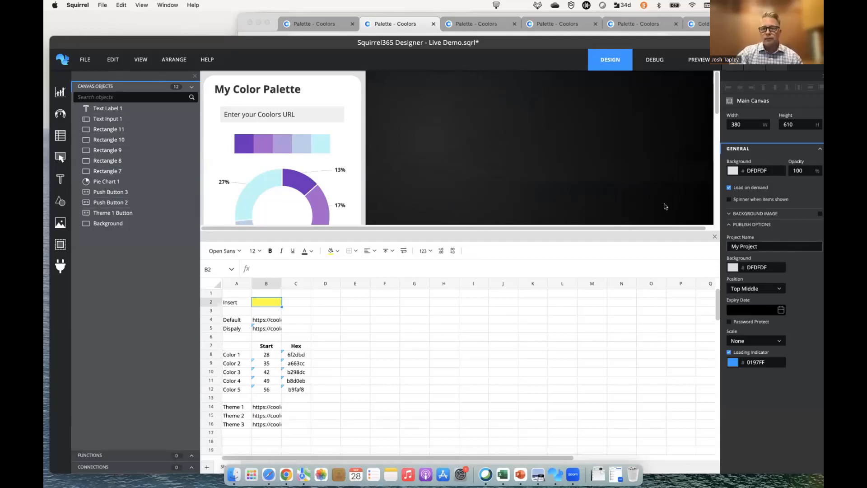
{"action": "left_click_drag", "start_coordinate": [637, 235], "coordinate": [634, 279]}
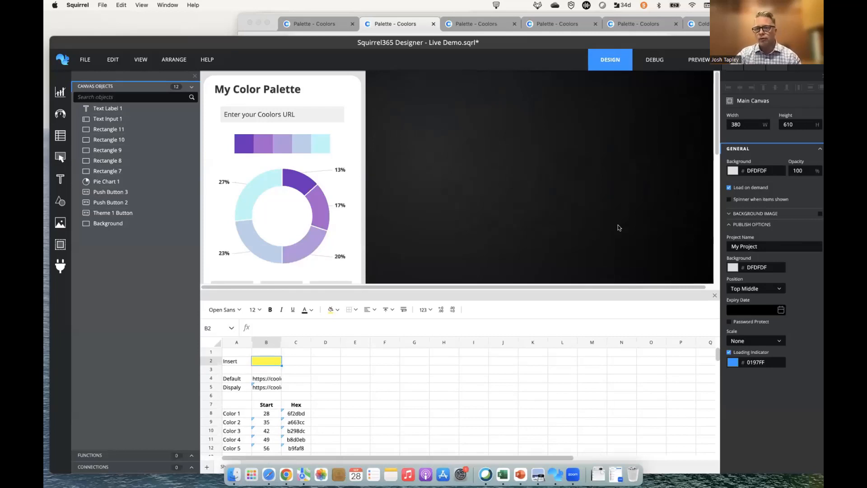